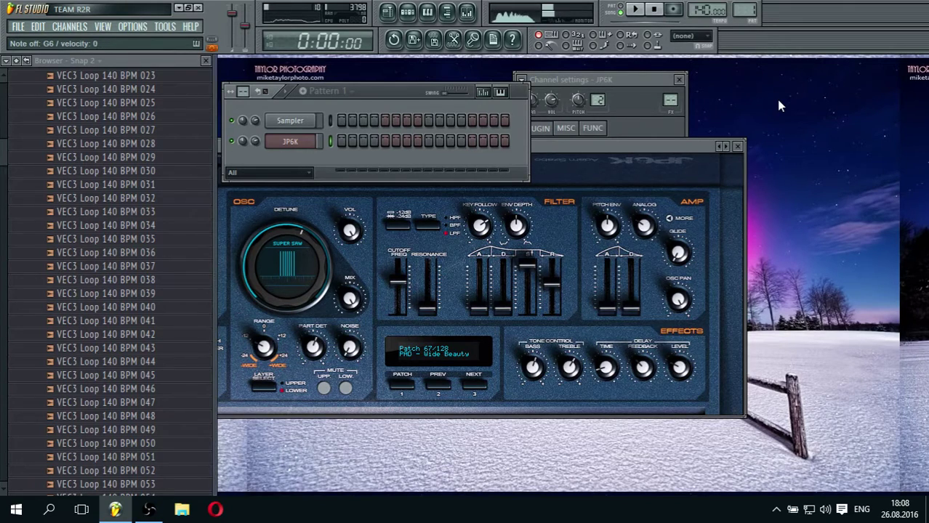
Open the piano roll for the JP6K channel and place a chord of F4, F5, A5, C6 and E6 at bar 1
right_click(314, 139)
click(328, 142)
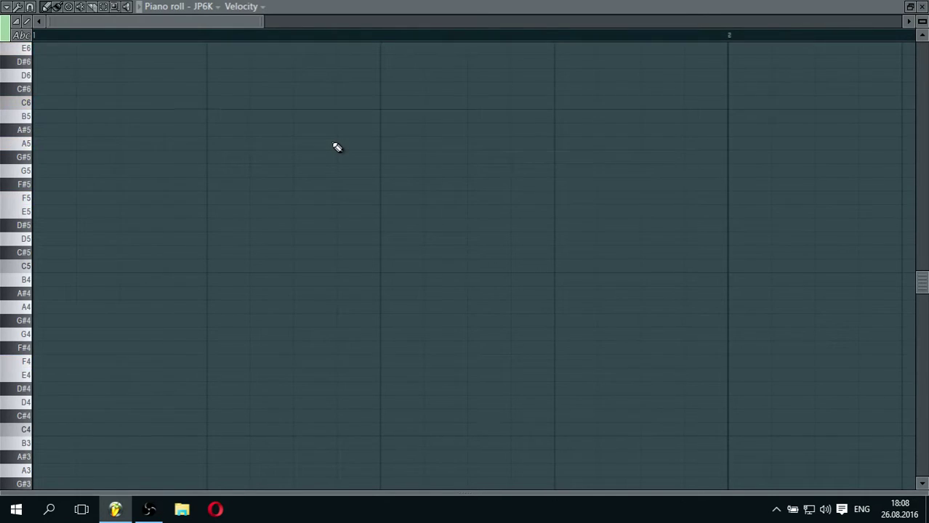
drag(62, 359, 37, 361)
drag(39, 184, 39, 198)
drag(42, 143, 50, 90)
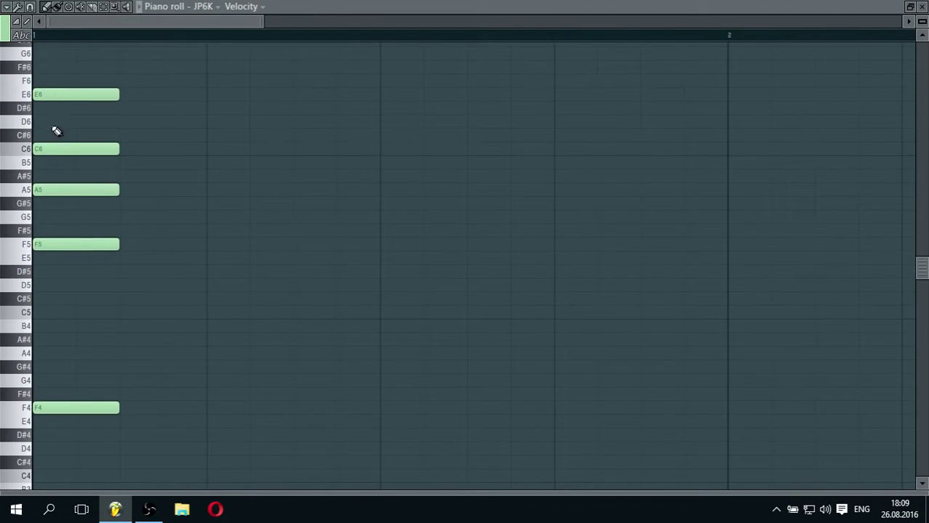
Lengthen all five notes of the first chord so they fill the whole of bar 1
scroll(67, 48, down, 4)
drag(53, 452, 314, 96)
click(371, 111)
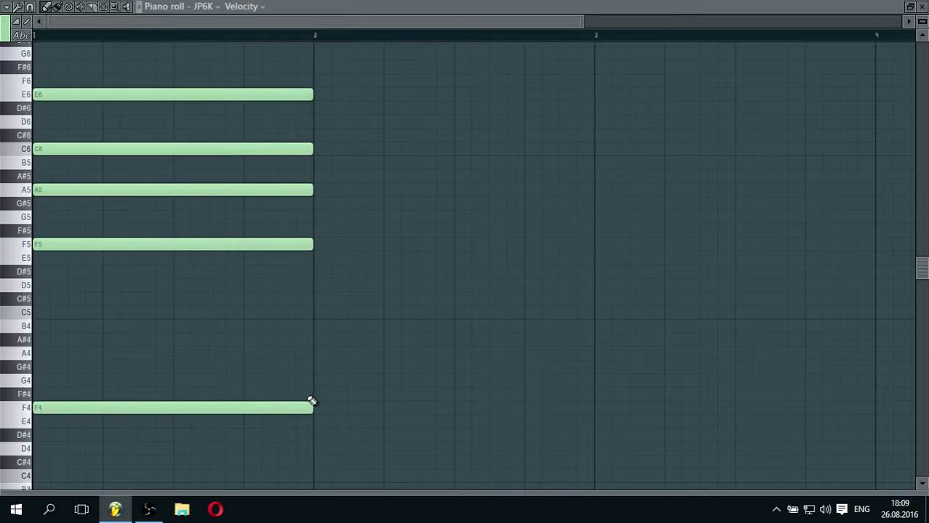
Add bass notes: A4 filling bar 2 and D4 held across bars 3 and 4
drag(335, 345, 306, 356)
scroll(556, 399, down, 2)
drag(600, 410, 591, 367)
scroll(551, 36, down, 3)
drag(413, 368, 545, 367)
scroll(141, 261, up, 3)
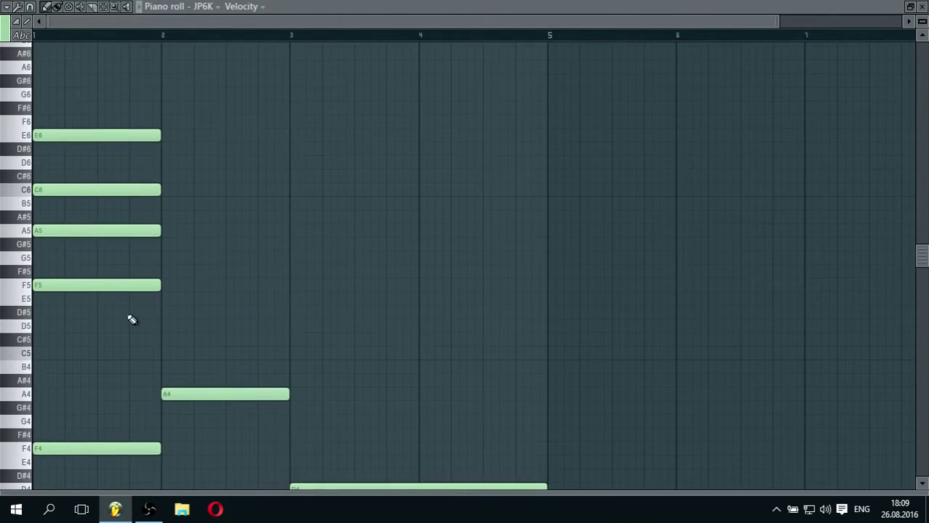
Duplicate the A4 and D4 bass notes one octave higher, as A5 in bar 2 and D5 across bars 3 and 4
drag(175, 324, 638, 487)
key(ctrl+c)
key(ctrl+v)
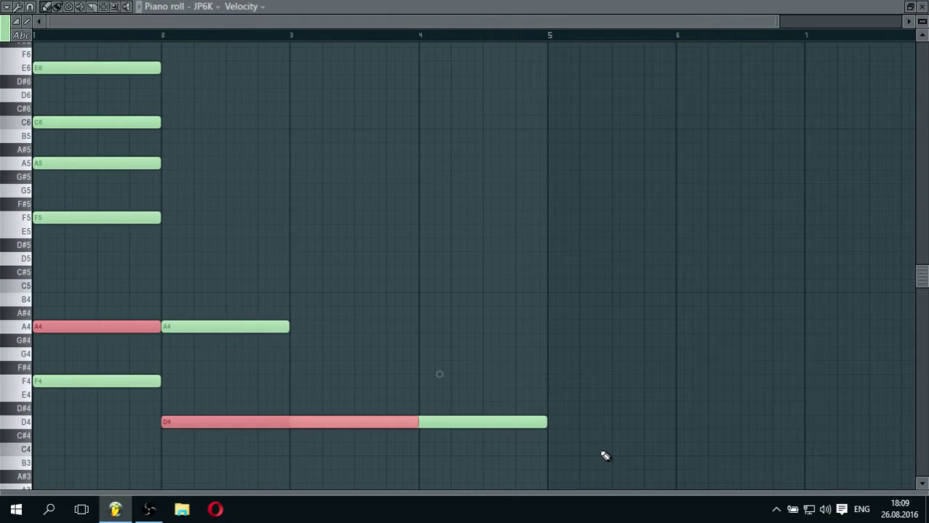
key(shift+Right)
key(shift+Right)
key(shift+Right)
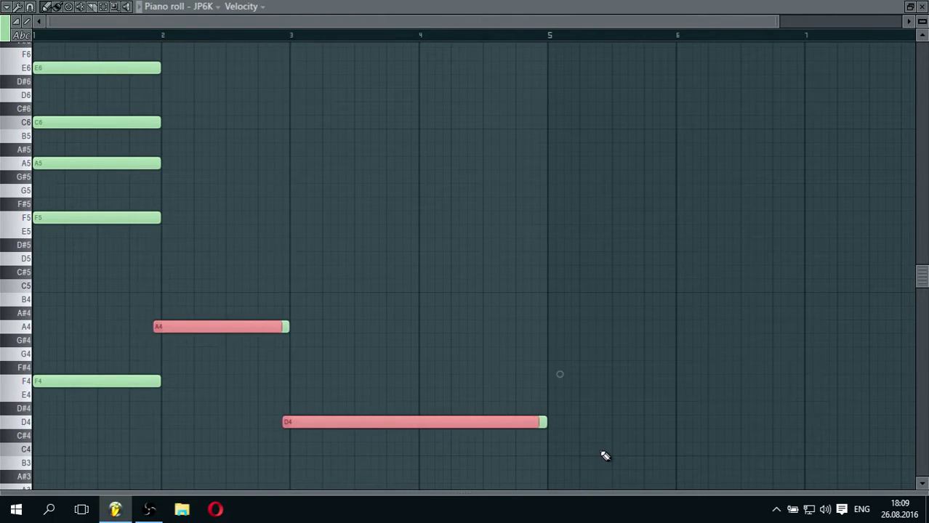
key(ctrl+Up)
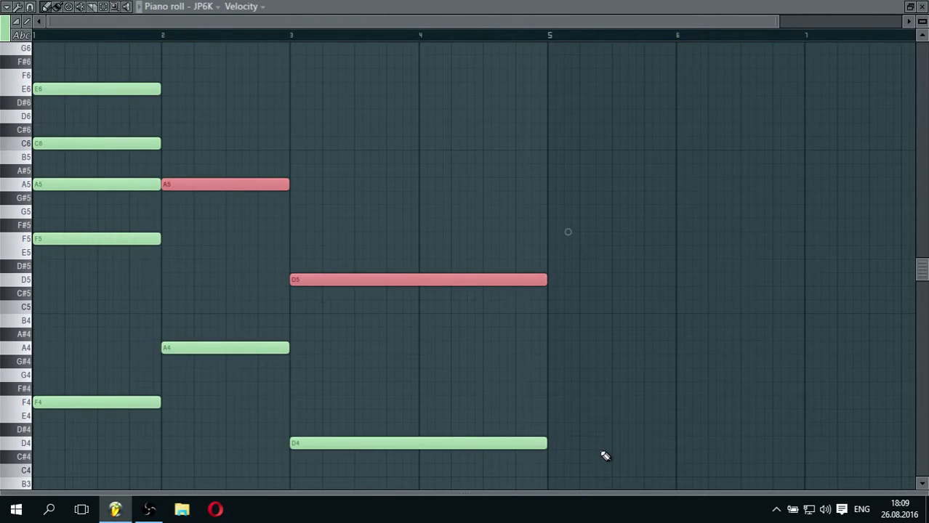
Add C6 and E6 notes from bar 2, slice them at bar 3, and extend the second parts to the end of bar 4
click(179, 141)
click(165, 86)
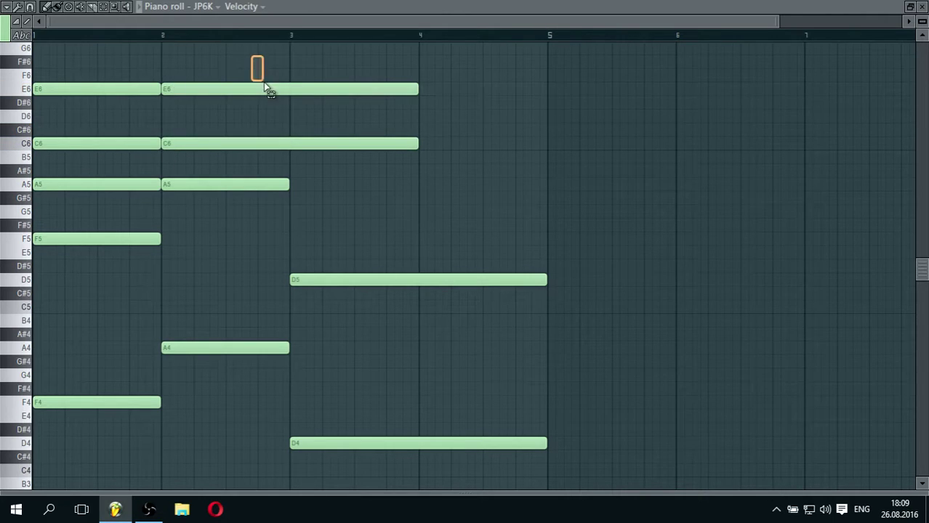
drag(264, 83, 288, 156)
mouse_move(417, 145)
mouse_down()
mouse_move(270, 165)
mouse_move(423, 143)
mouse_move(550, 147)
mouse_up()
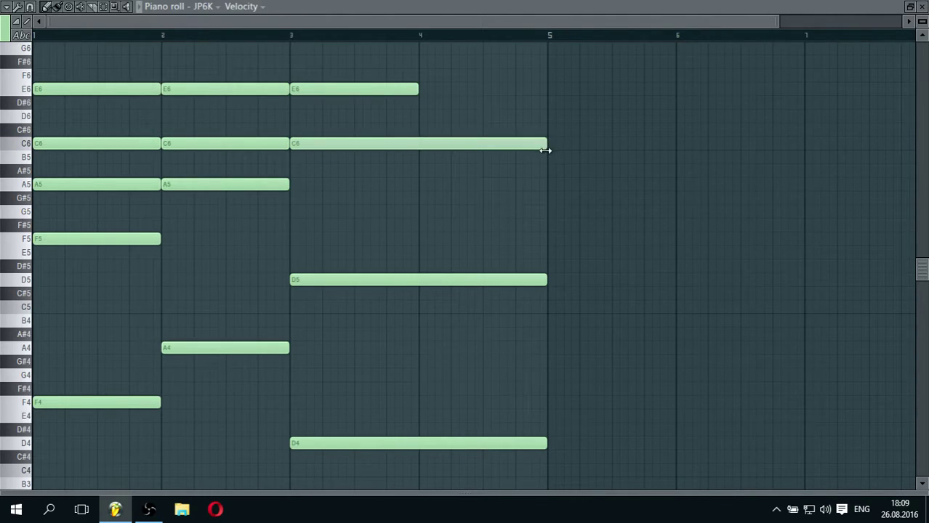
drag(412, 89, 548, 102)
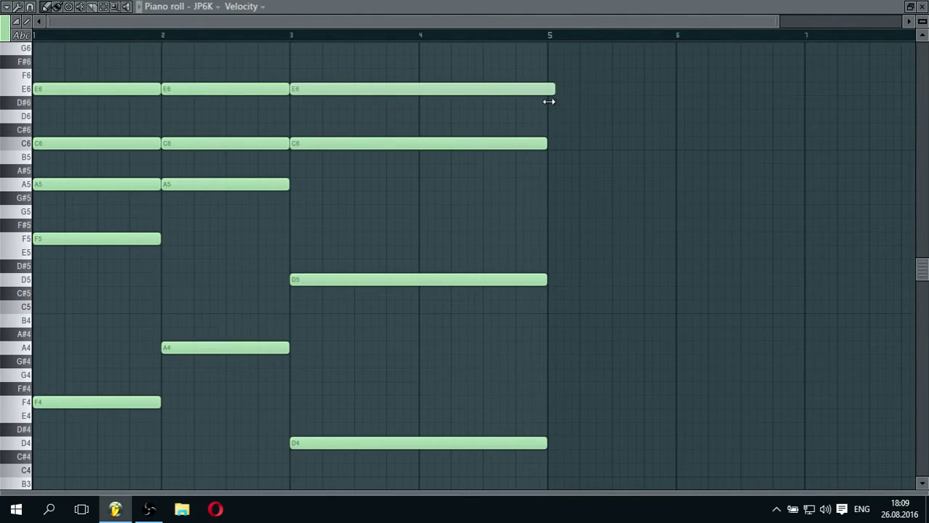
Play back the progression and add an A5 note across bars 3 and 4
click(139, 6)
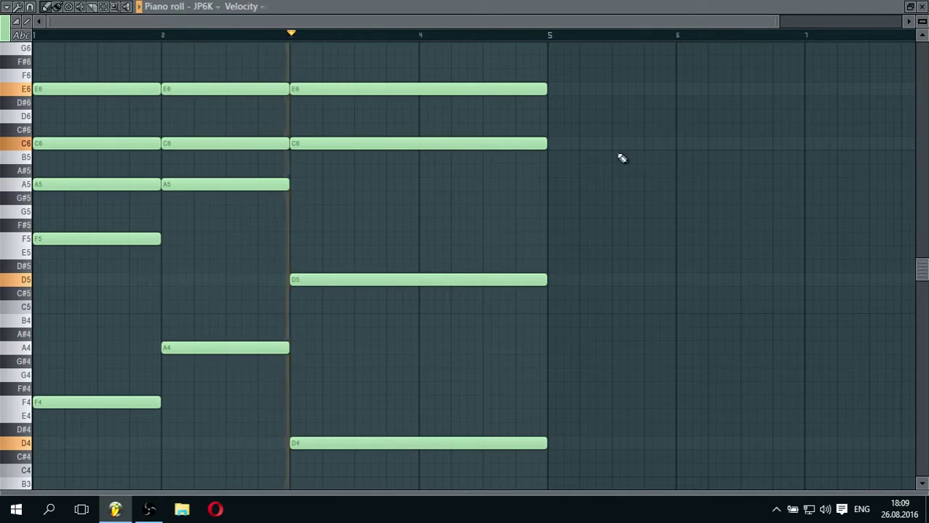
scroll(261, 35, down, 1)
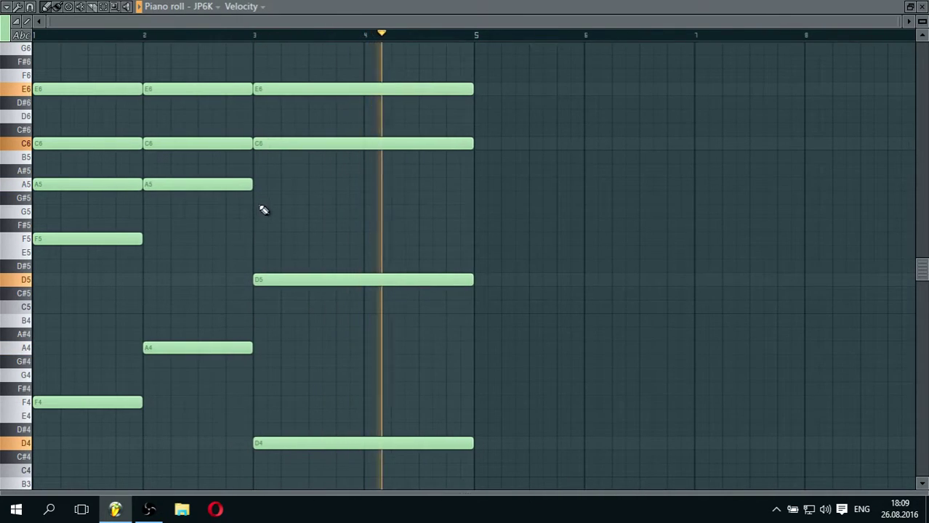
click(257, 184)
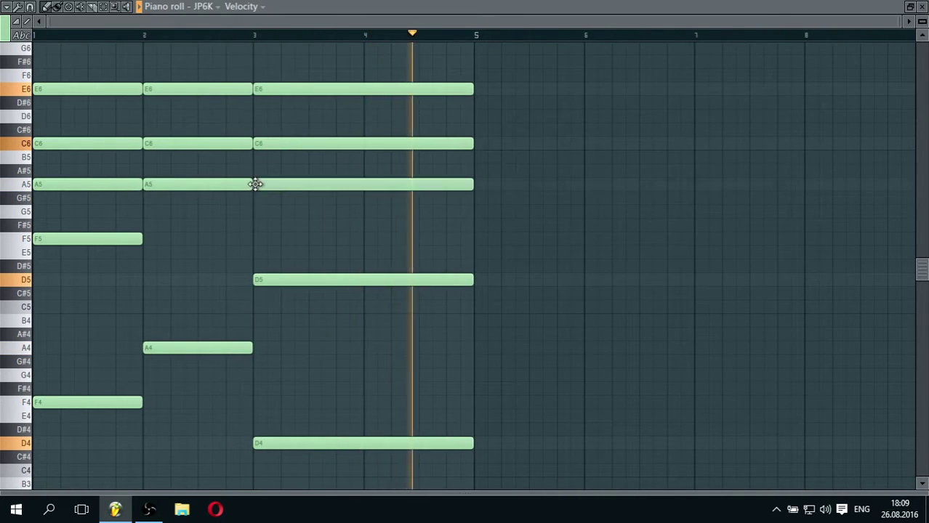
Close the piano roll and lower the JP6K filter cutoff frequency to about 47
click(923, 6)
drag(397, 281, 397, 289)
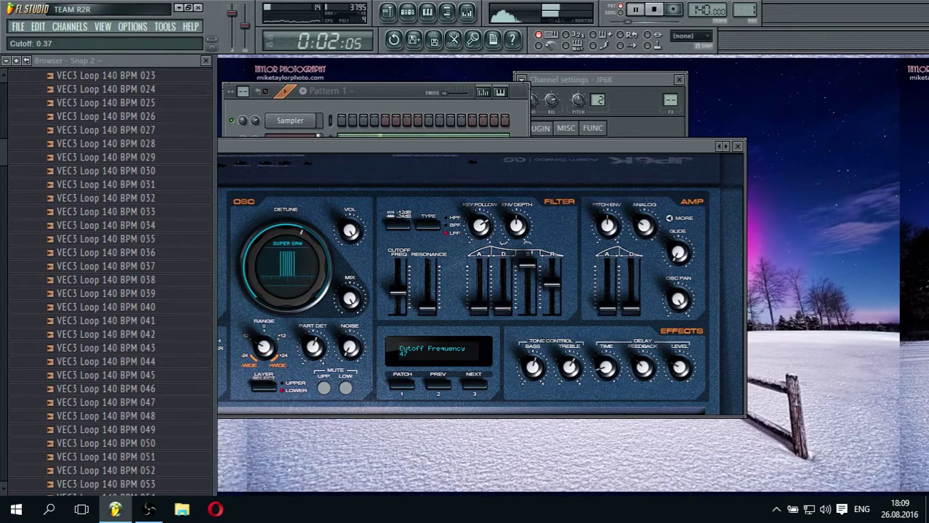
Add a top melody to the JP6K chords: G6 in bar 1, A6 in bar 2 and C7 across bars 3 and 4
click(393, 96)
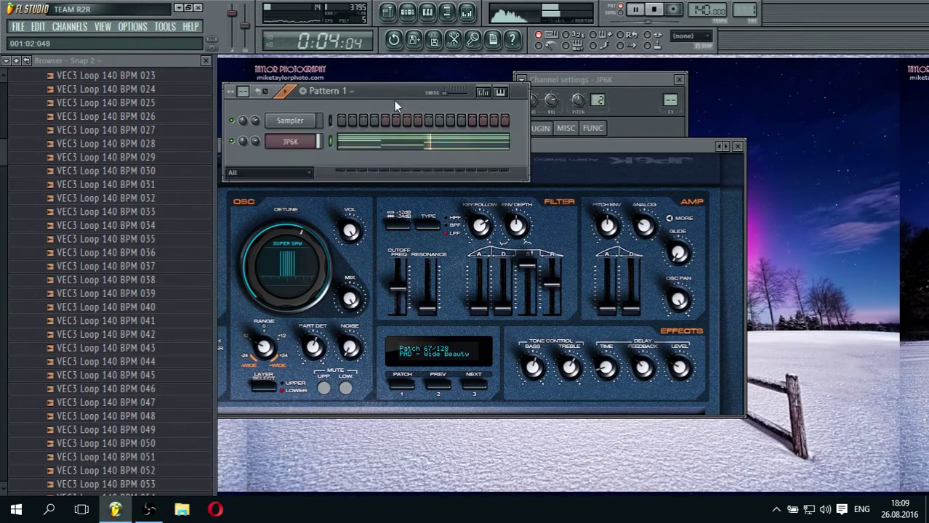
click(400, 142)
scroll(369, 42, down, 5)
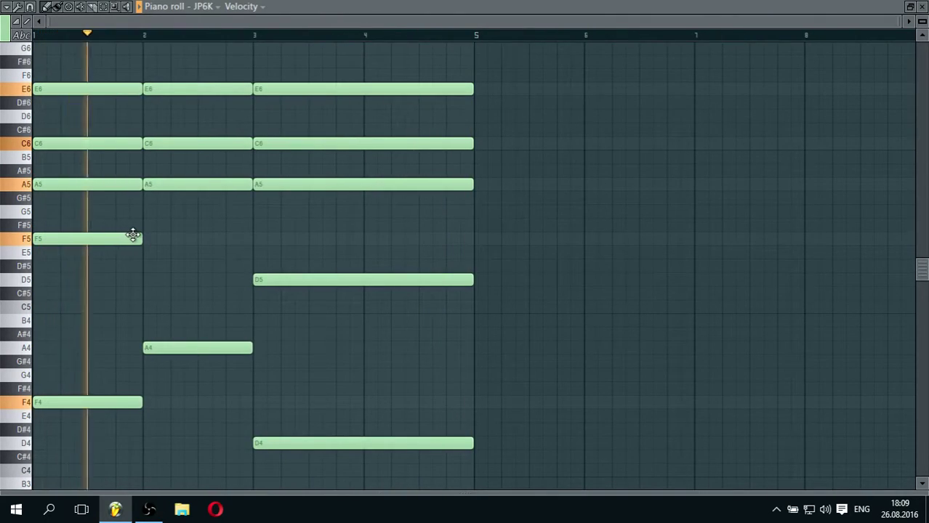
scroll(171, 303, up, 4)
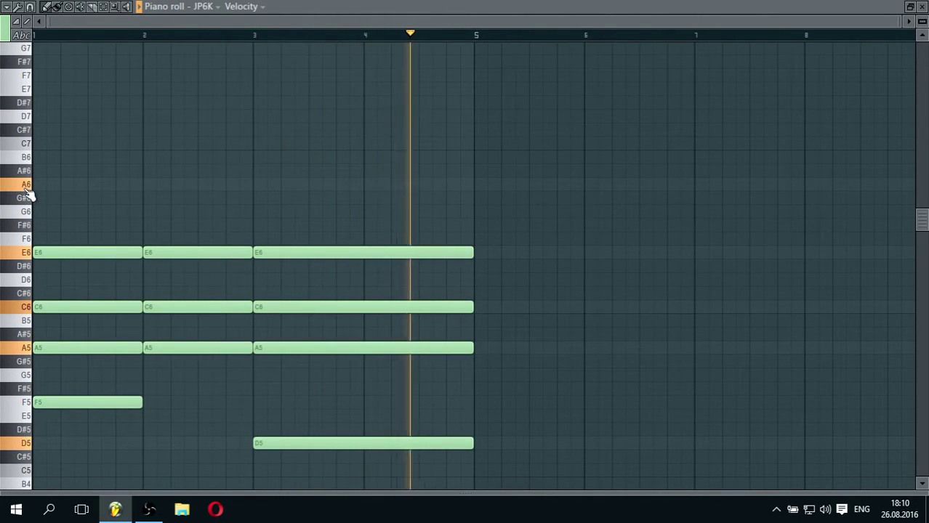
click(34, 144)
key(space)
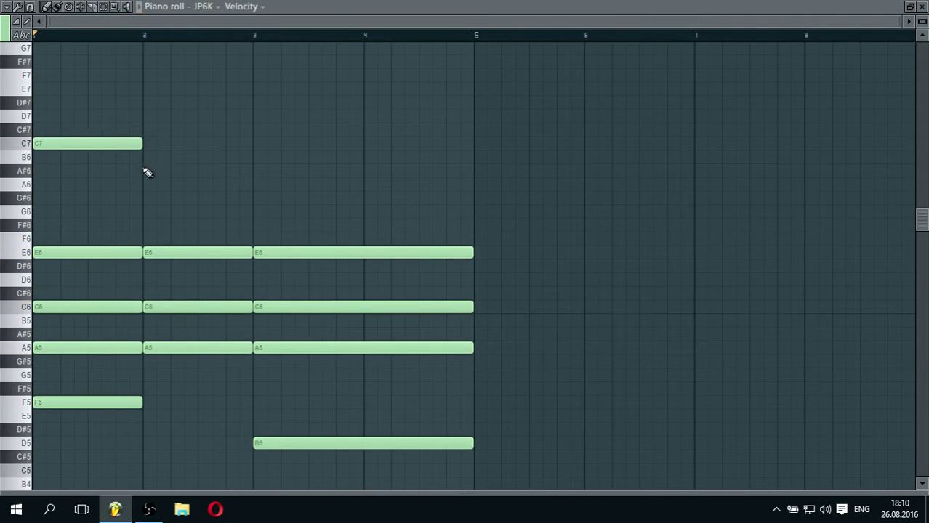
click(146, 184)
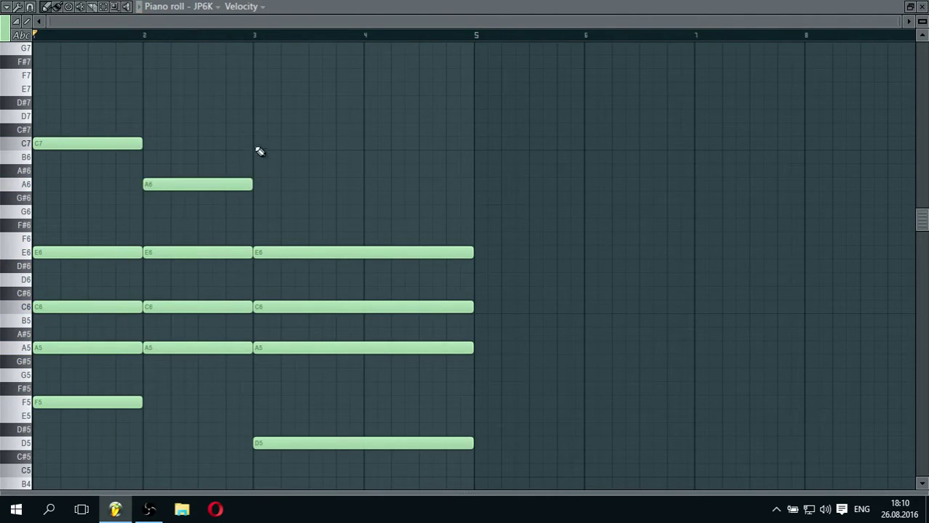
click(294, 144)
key(space)
drag(361, 143, 478, 147)
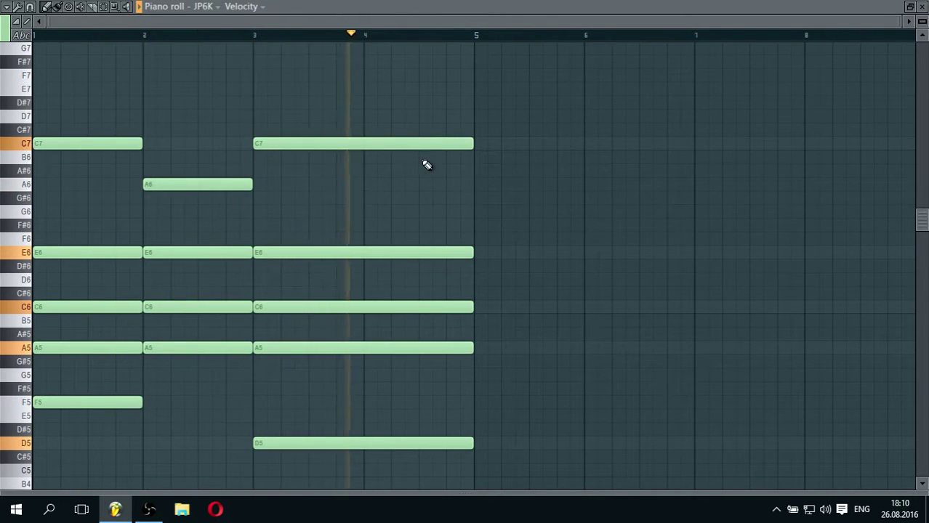
drag(56, 145, 58, 212)
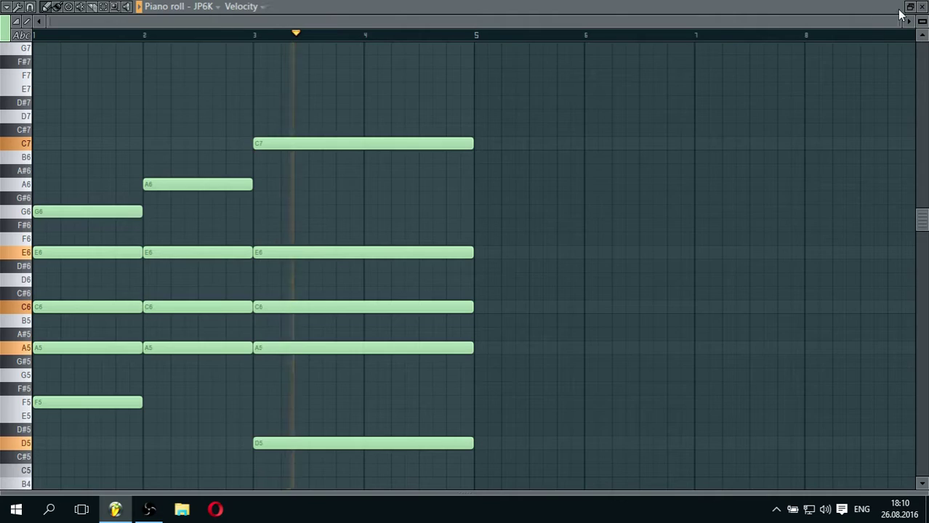
Lower the JP6K filter cutoff frequency to 45 and set the project tempo to 136 BPM
click(921, 6)
double_click(307, 144)
drag(397, 289, 397, 299)
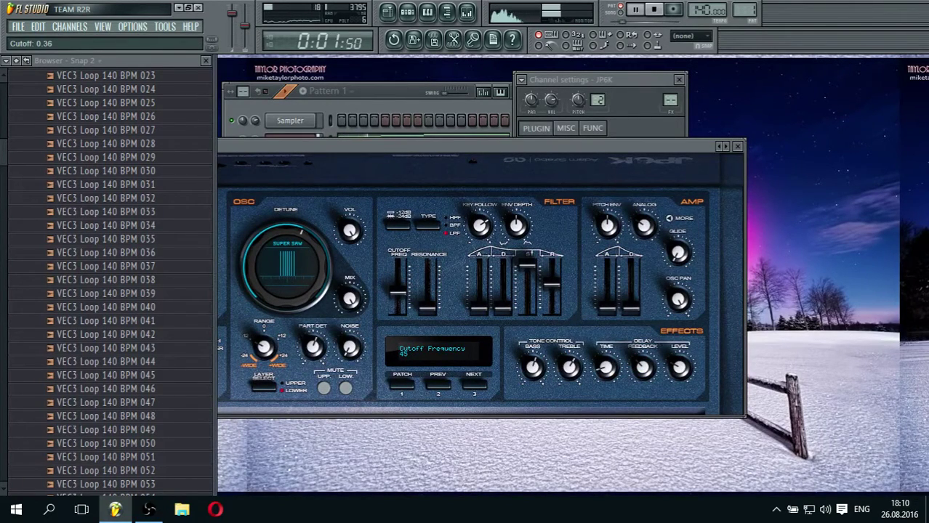
click(393, 82)
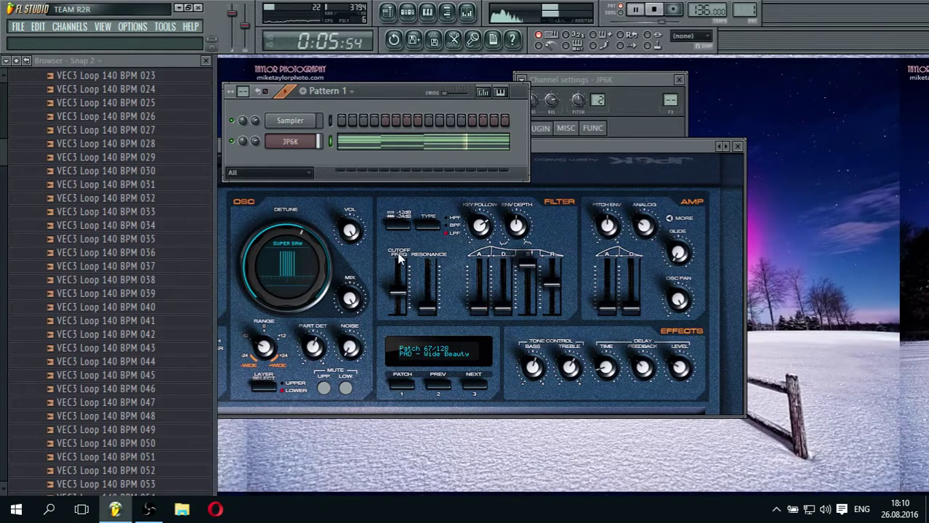
Audition each JP6K chord separately in the piano roll with the playback tool, and close the piano roll
click(397, 145)
scroll(366, 39, down, 5)
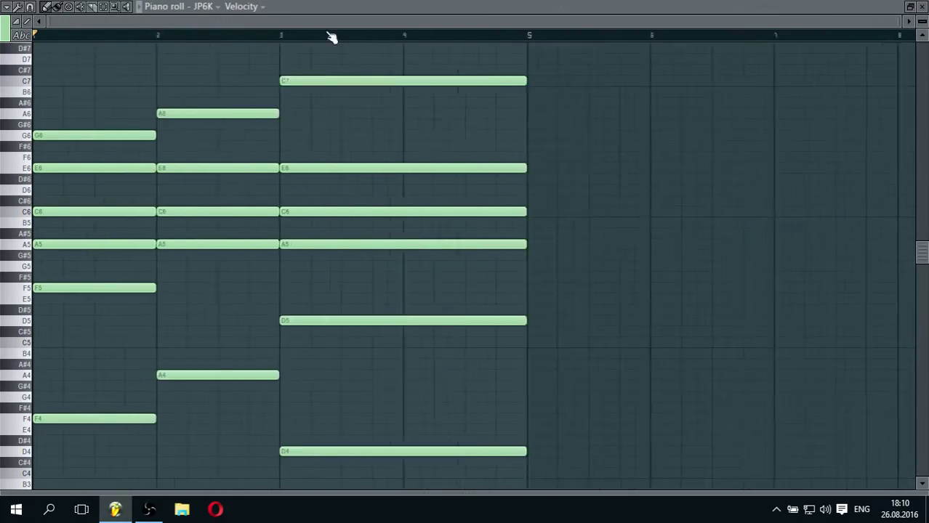
click(127, 7)
click(162, 125)
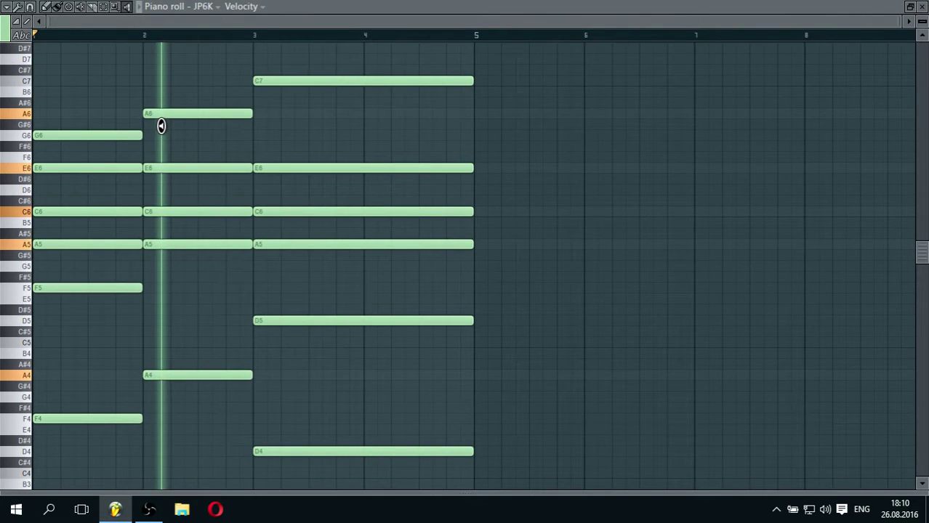
click(301, 104)
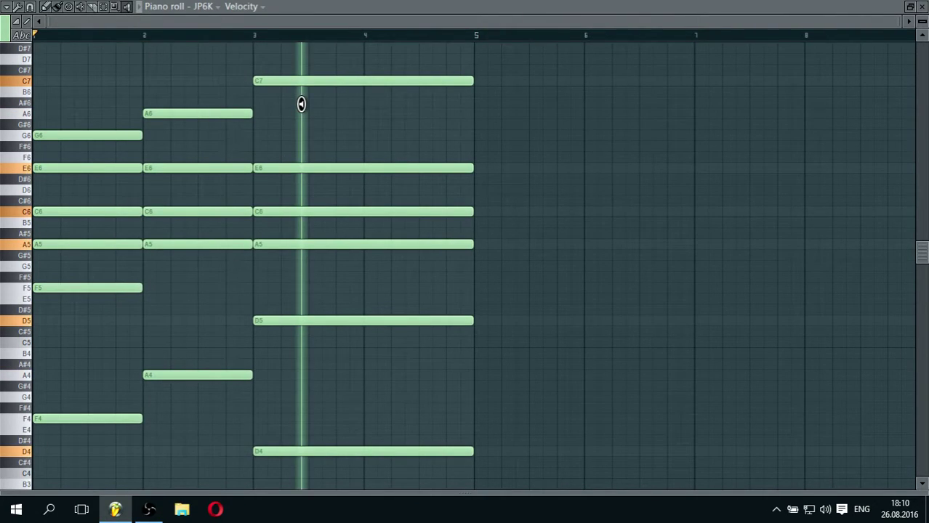
click(97, 101)
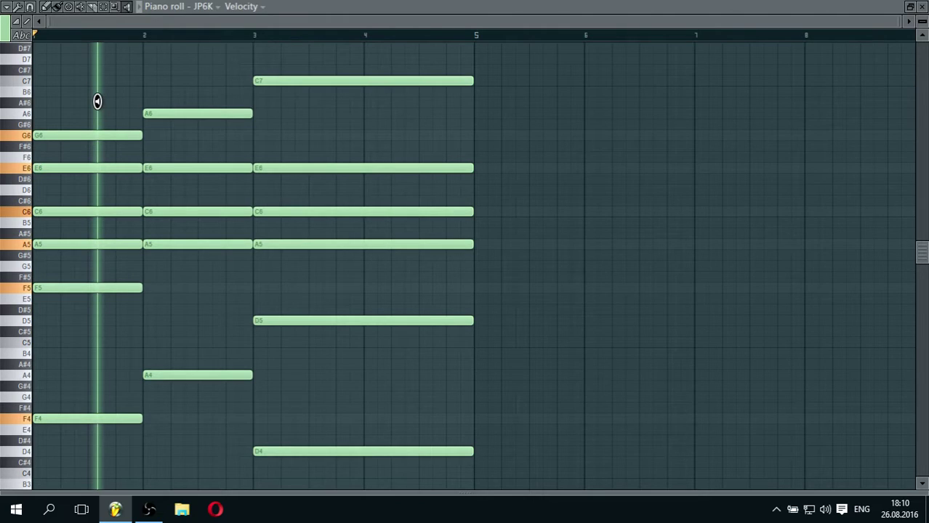
click(923, 8)
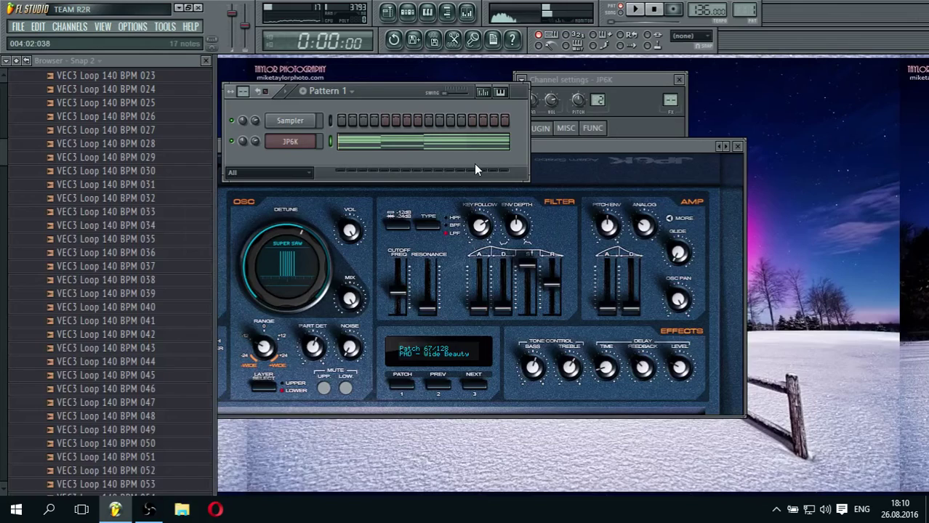
Transpose all JP6K notes up one semitone and play back the result
click(347, 144)
key(ctrl+a)
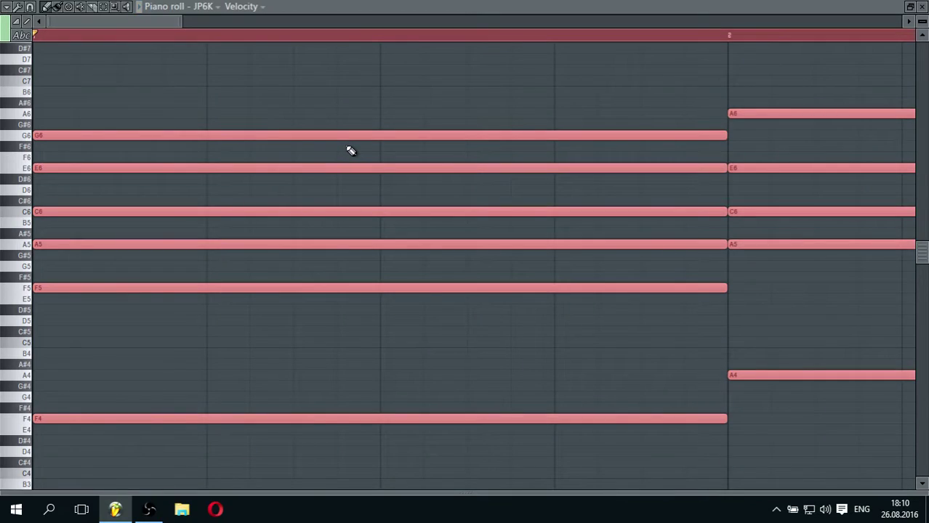
key(shift+Up)
key(space)
scroll(563, 39, down, 2)
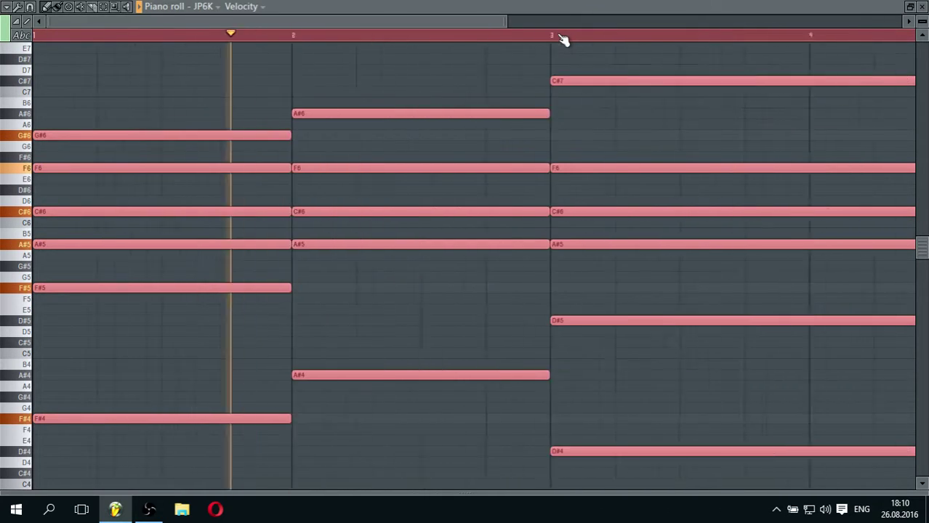
scroll(564, 40, down, 3)
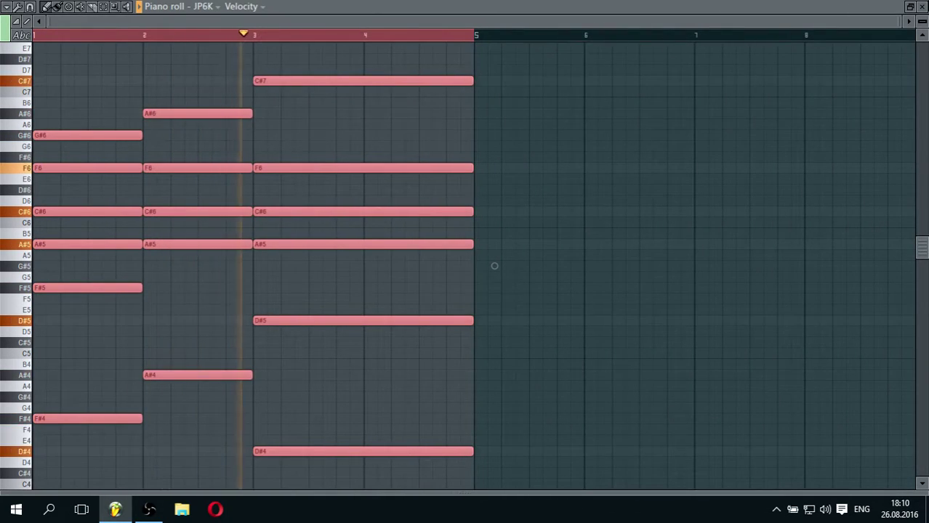
key(Escape)
Add an audjoo_helix instrument channel and load the AMAZPLUCK patch from the Misc bank
click(79, 31)
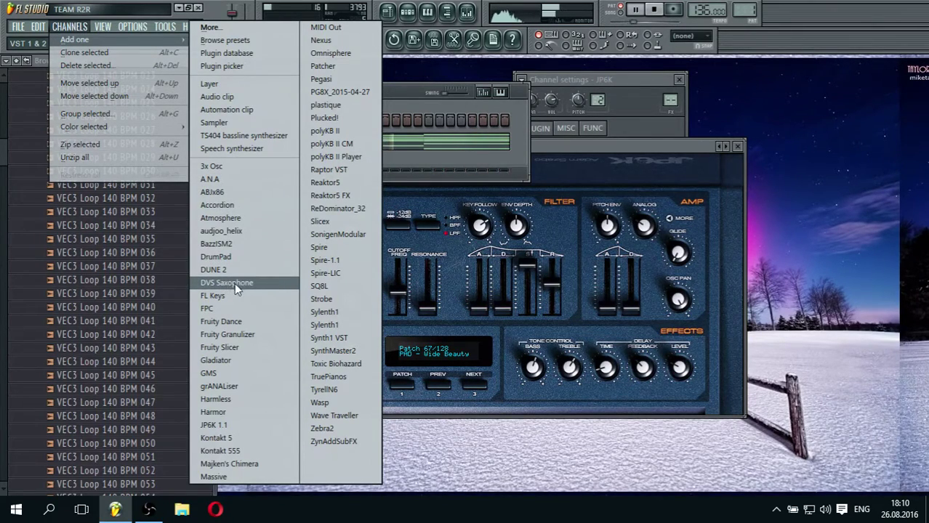
click(233, 230)
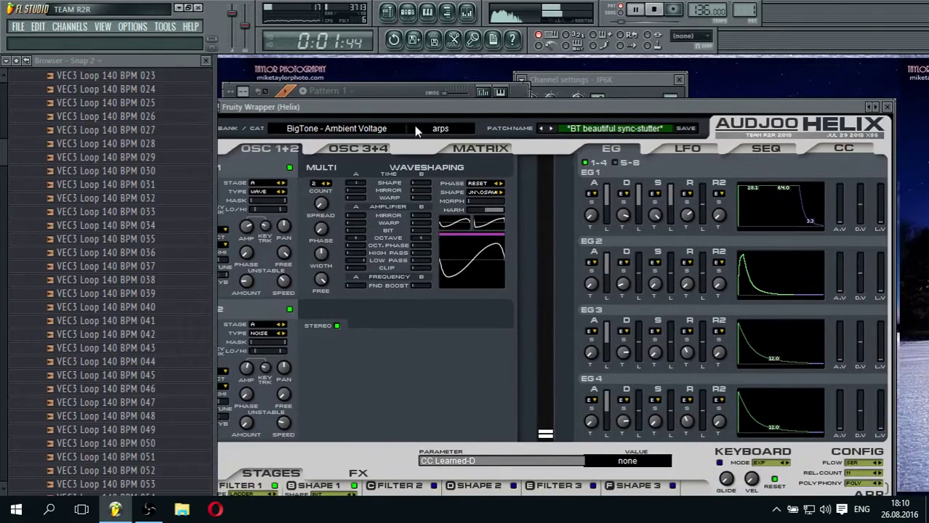
click(384, 130)
click(352, 247)
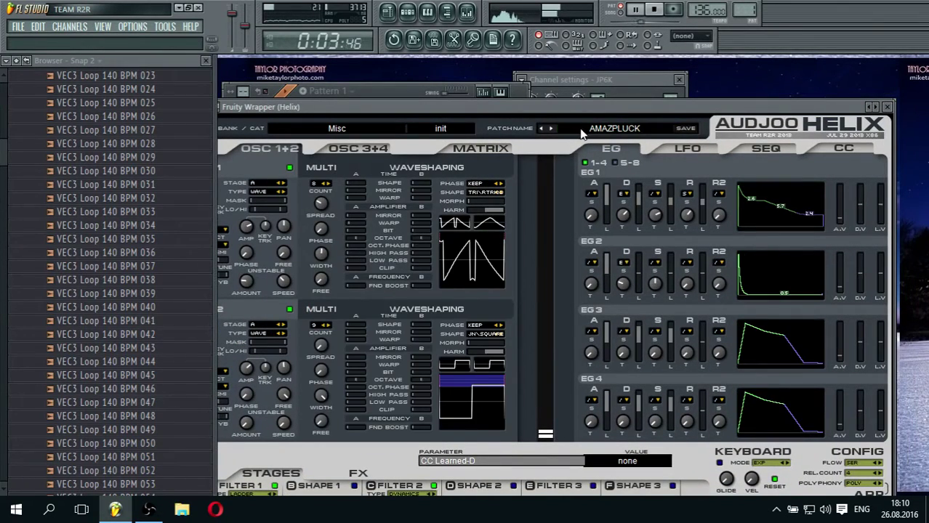
click(768, 89)
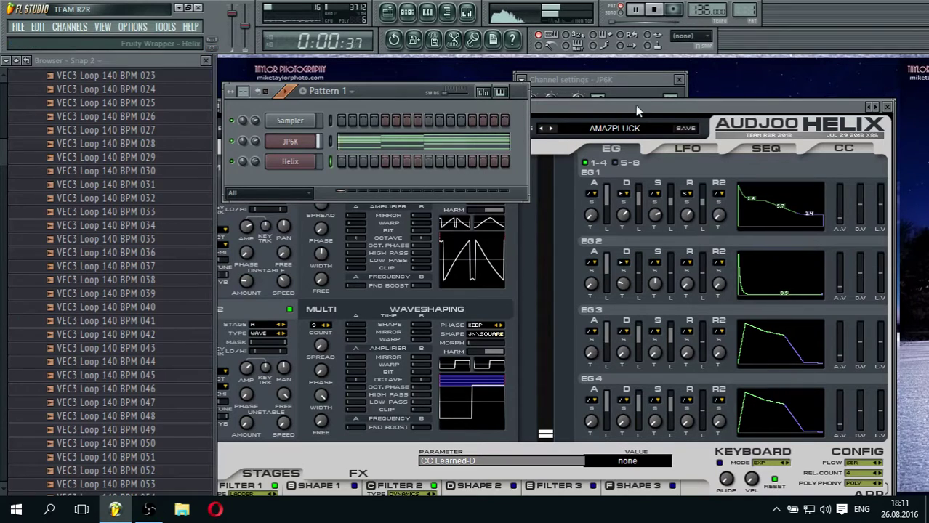
Switch the Helix instrument to the Anjuna Pluck patch
click(614, 128)
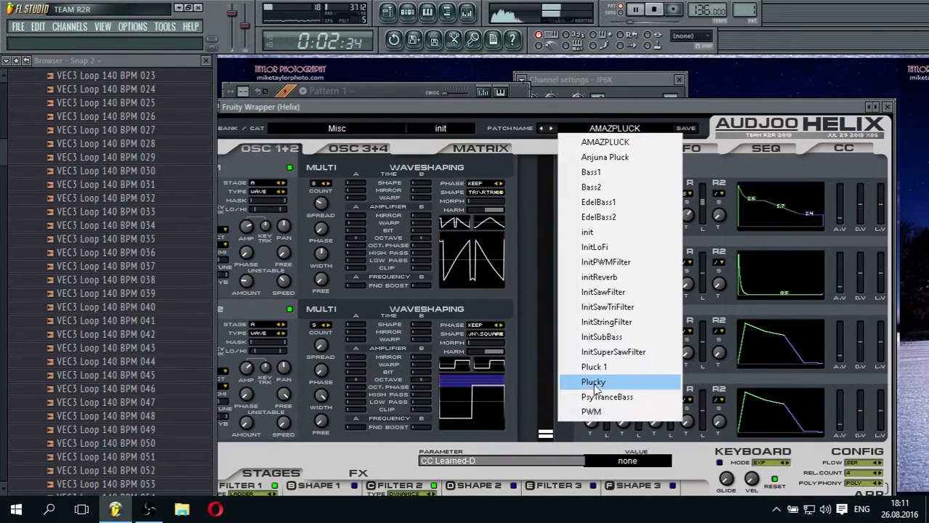
click(604, 157)
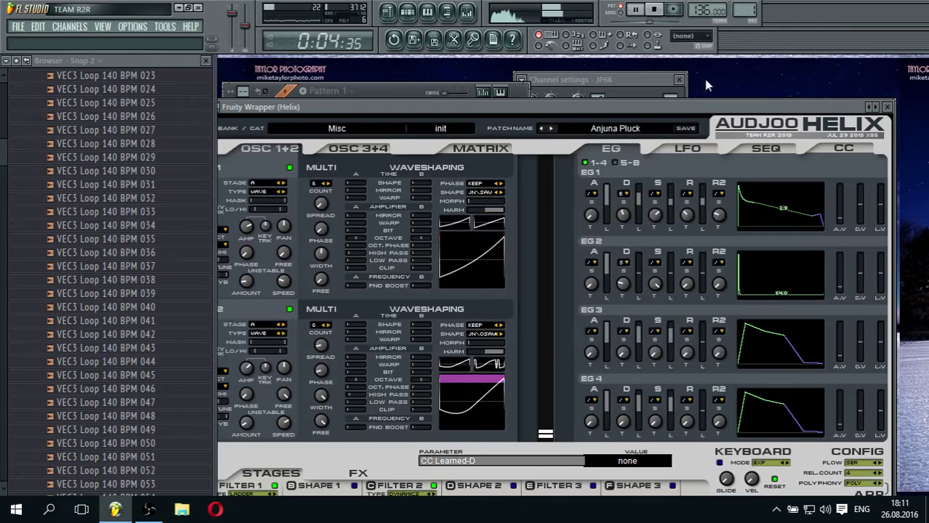
key(F6)
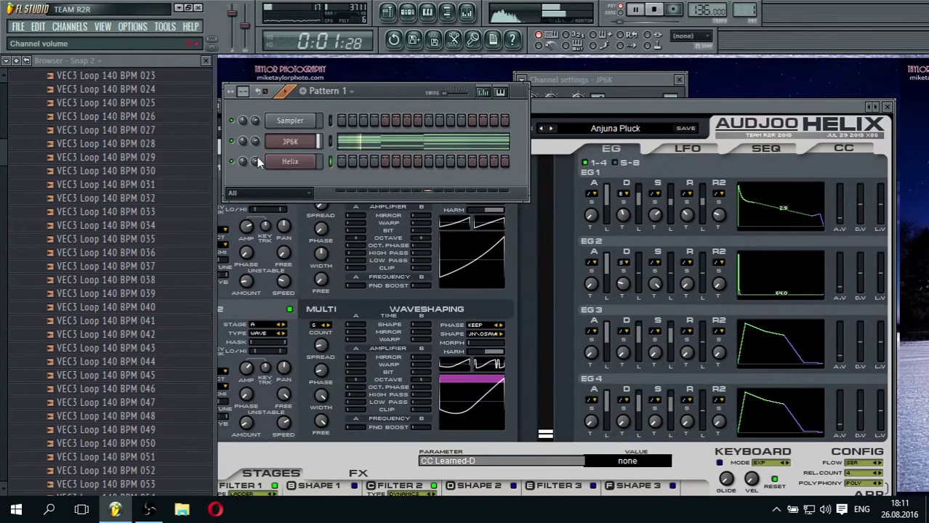
Close the Helix plugin window and route the Helix channel to mixer Insert 2
click(290, 161)
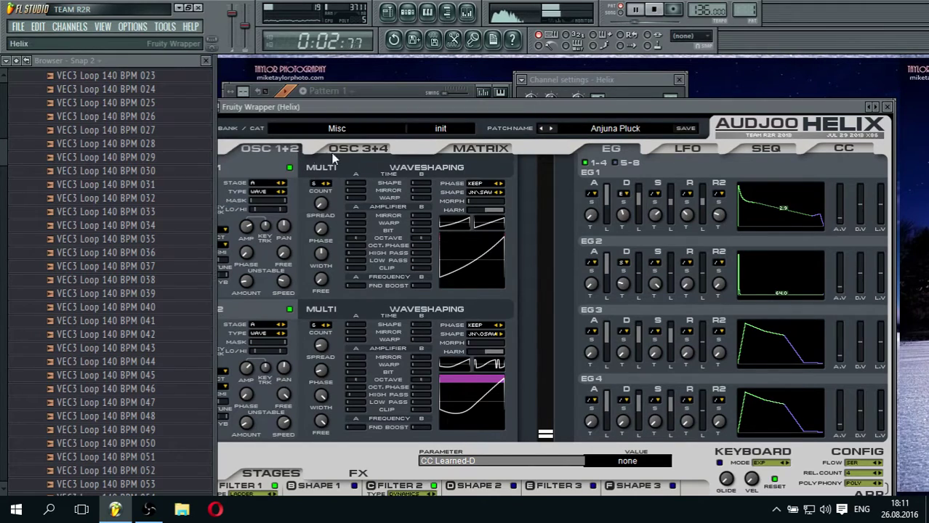
click(886, 107)
click(468, 13)
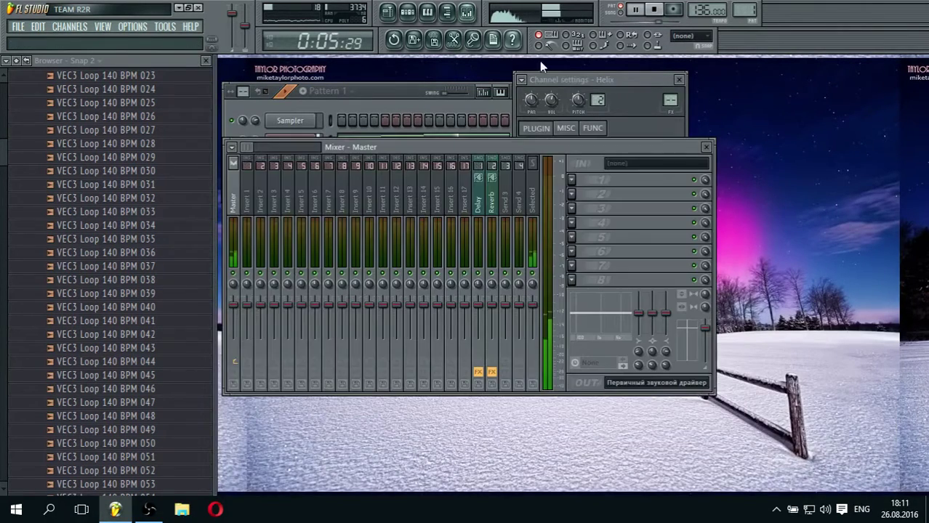
drag(669, 104, 670, 100)
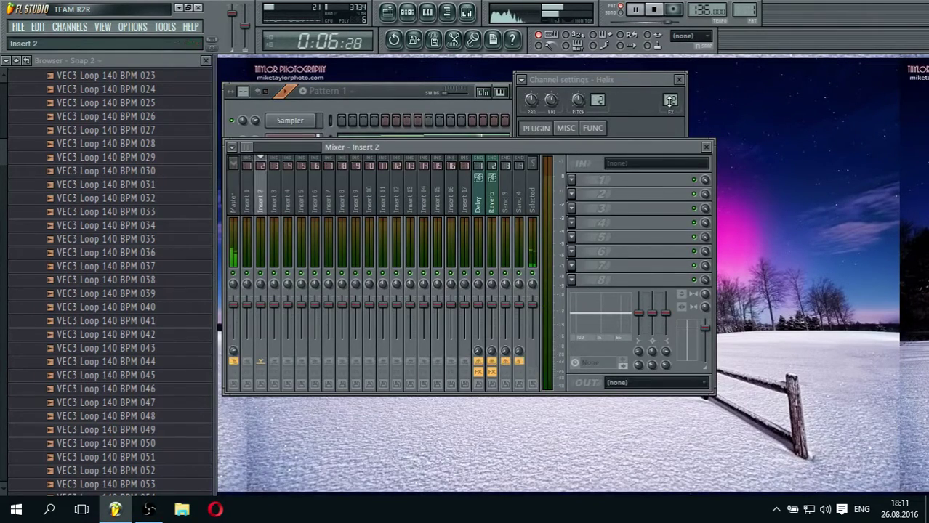
Load Classic Delay in the third effect slot of Insert 2 and raise its hi cut to 20 kHz
click(574, 210)
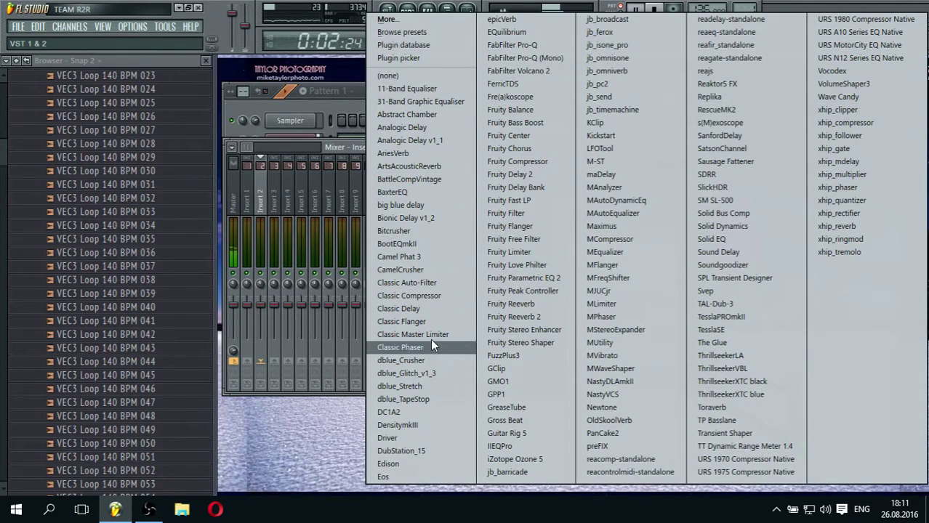
click(428, 309)
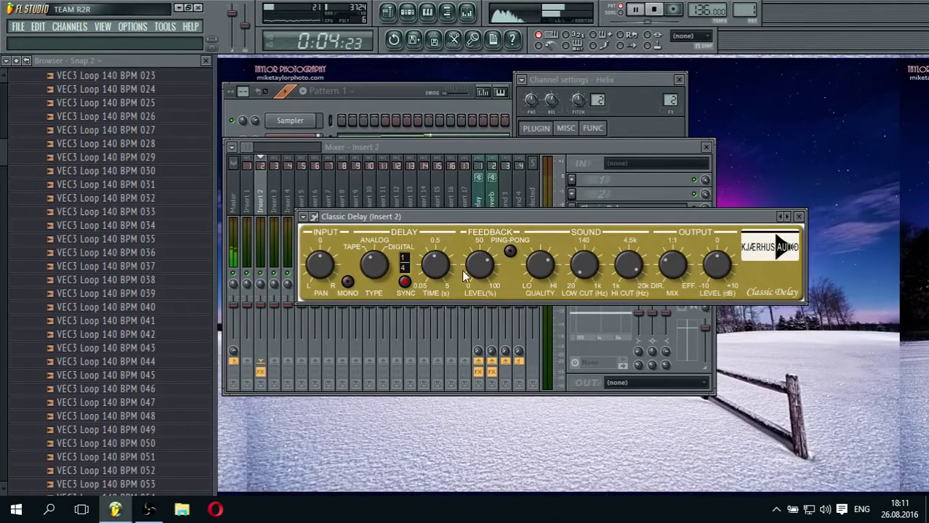
scroll(481, 278, up, 6)
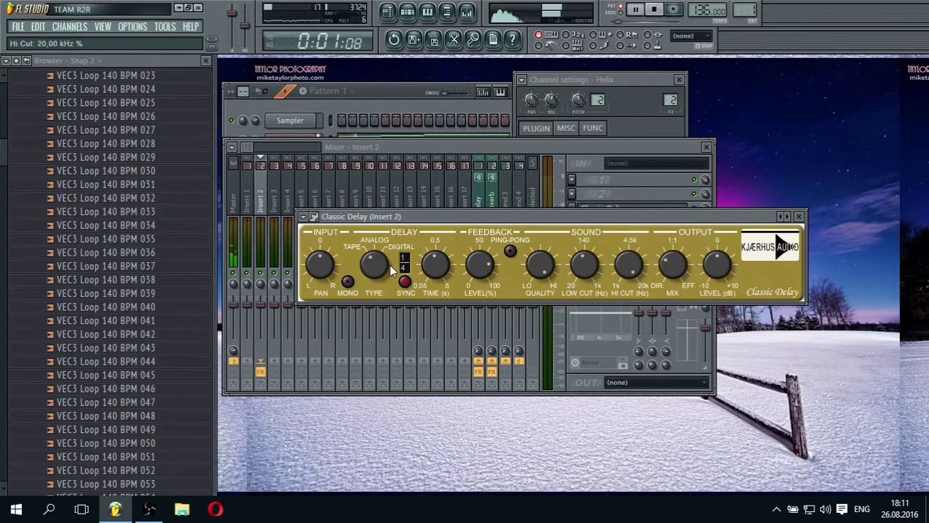
Load Toraverb in the sixth effect slot of Insert 2 and choose the Smooth Piano Ballad preset
click(626, 150)
click(572, 251)
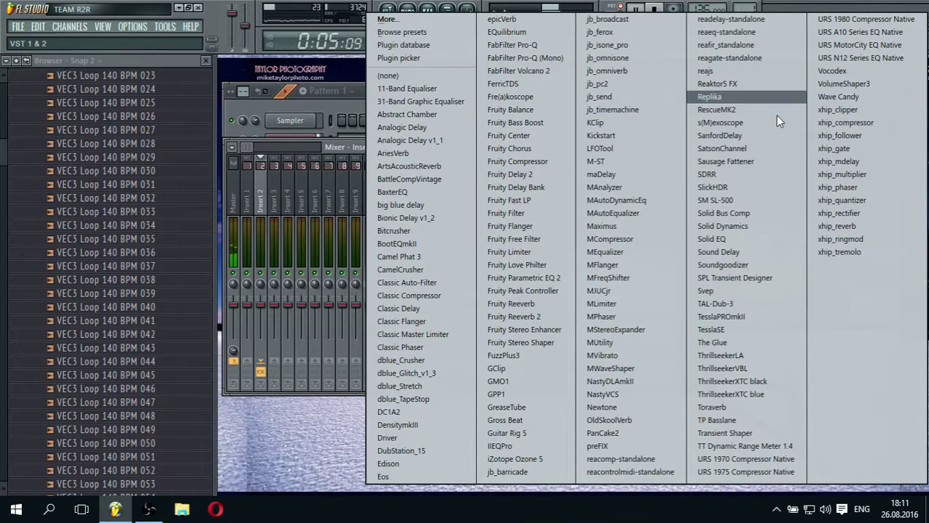
click(727, 407)
click(637, 345)
click(638, 346)
click(638, 345)
click(638, 345)
click(638, 346)
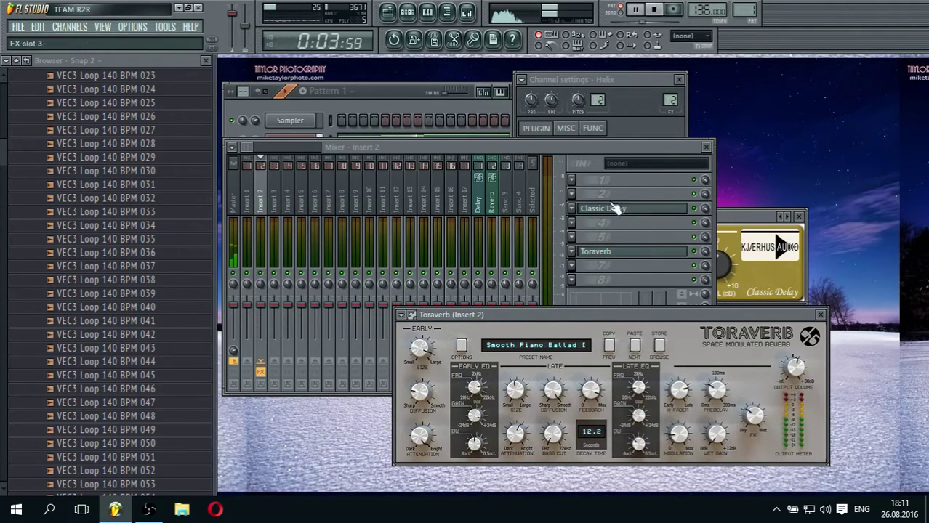
drag(564, 150, 589, 120)
click(596, 165)
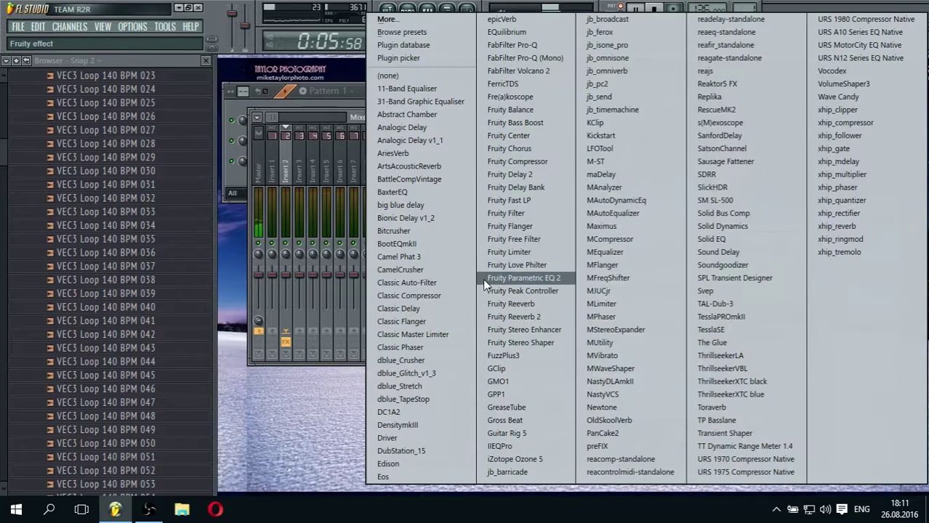
click(398, 309)
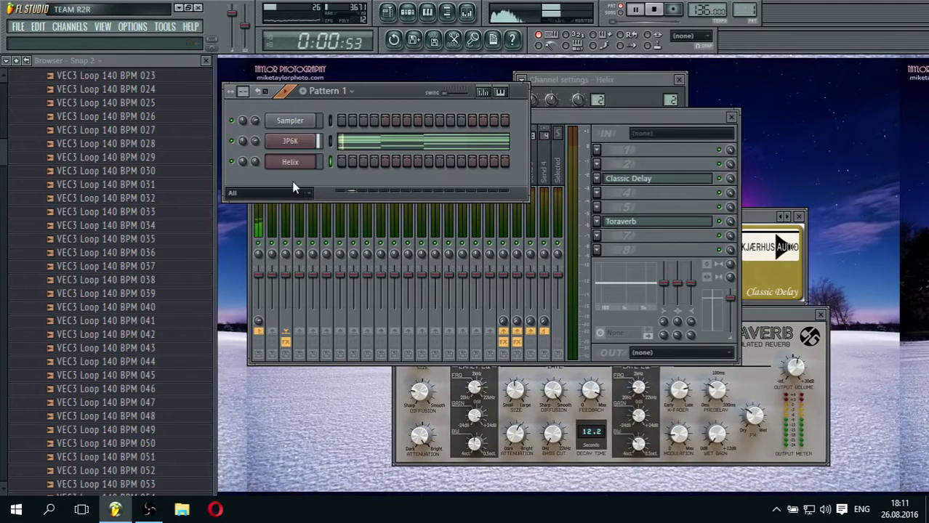
Open the piano roll of the Helix channel and stop playback
right_click(313, 161)
click(325, 160)
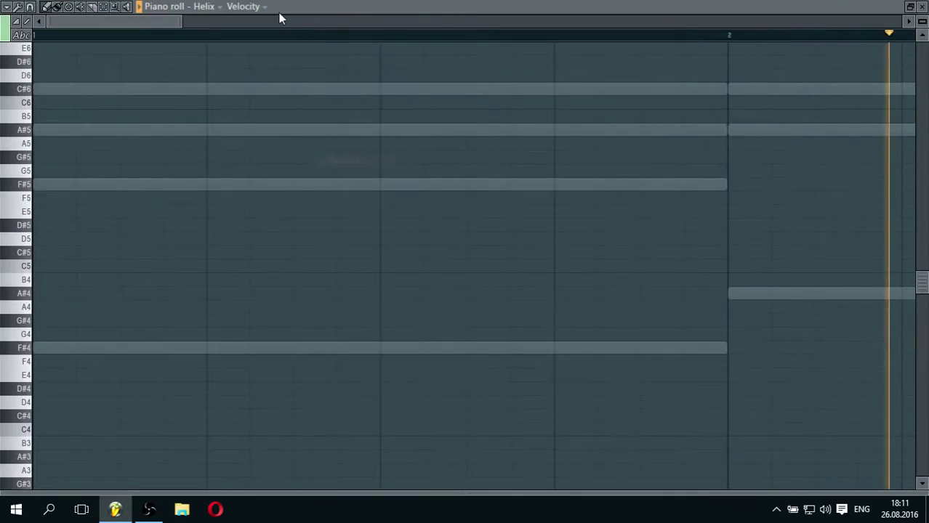
key(space)
scroll(281, 34, down, 4)
click(35, 187)
scroll(119, 233, up, 3)
scroll(122, 237, up, 1)
right_click(60, 307)
Place a G#5 eighth note at the start of bar 1 followed directly by an A#5, checking with playback
key(space)
key(space)
key(space)
click(35, 253)
drag(195, 258, 101, 252)
scroll(61, 37, up, 4)
key(space)
key(space)
key(space)
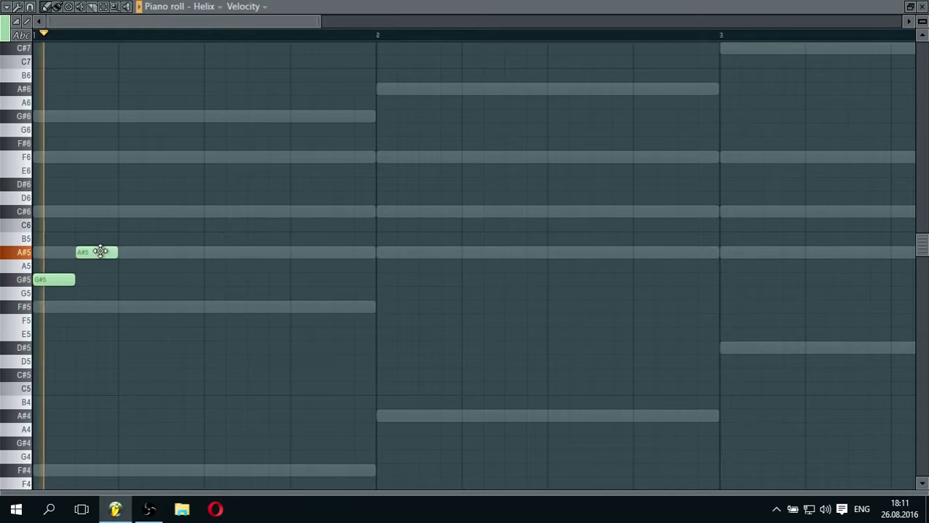
Repeat the A#5 eighth note on the three remaining off-beats of bar 1
key(space)
click(164, 253)
key(space)
click(262, 255)
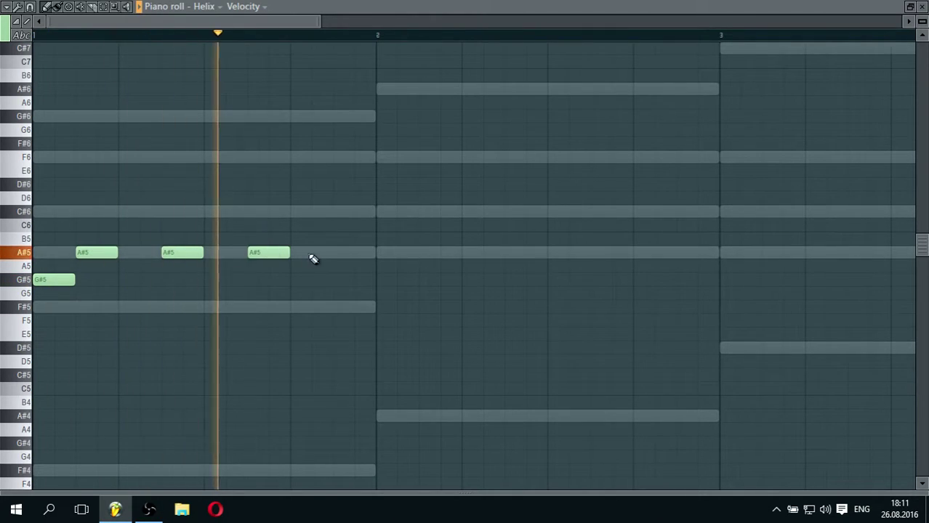
click(339, 254)
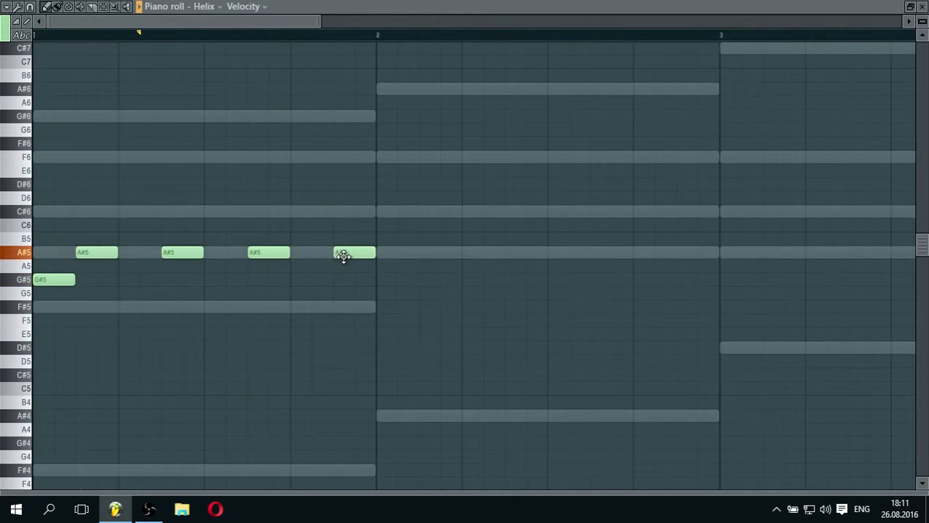
Fill bar 2 with a C6 eighth note on its first beat and C#6 eighth notes on all four off-beats
click(384, 212)
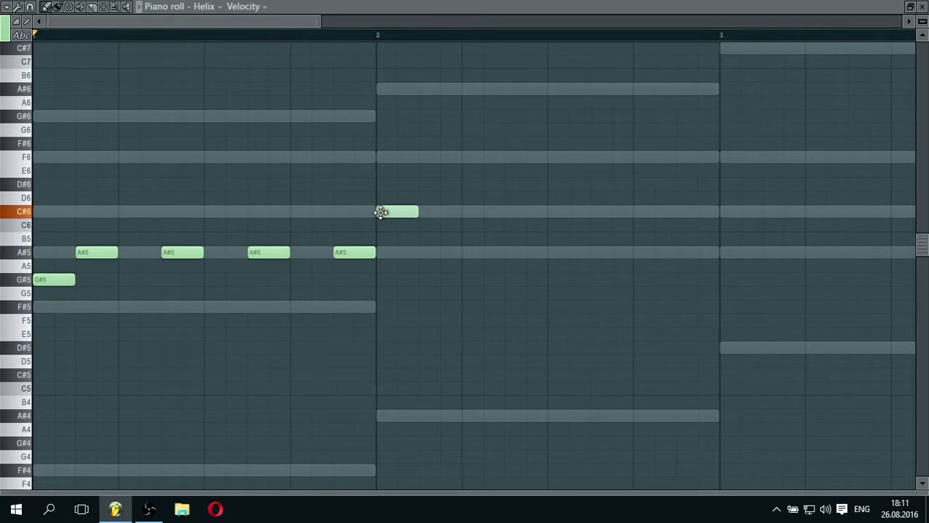
click(385, 225)
drag(392, 211, 436, 212)
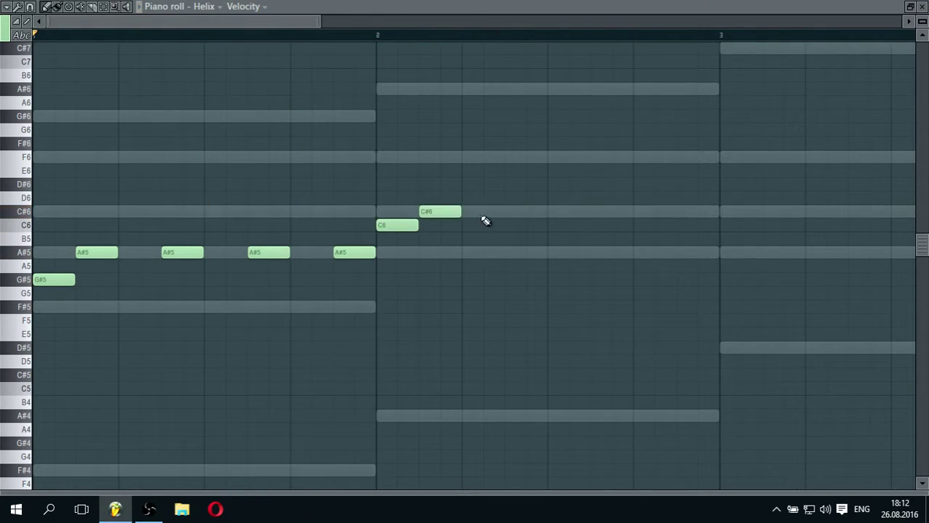
click(508, 211)
click(601, 212)
click(677, 211)
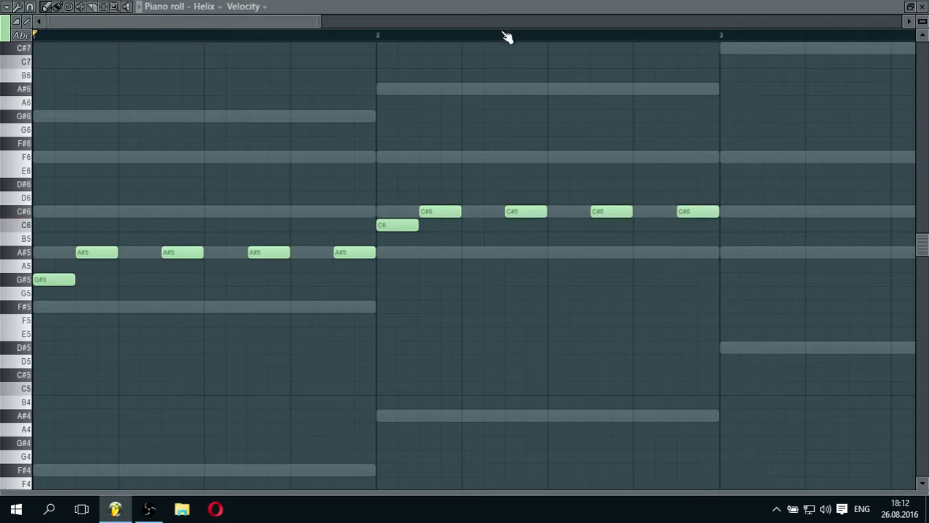
Fill bar 3 with an F#5 eighth note on its first beat and F5 eighth notes on all four off-beats
scroll(506, 36, down, 2)
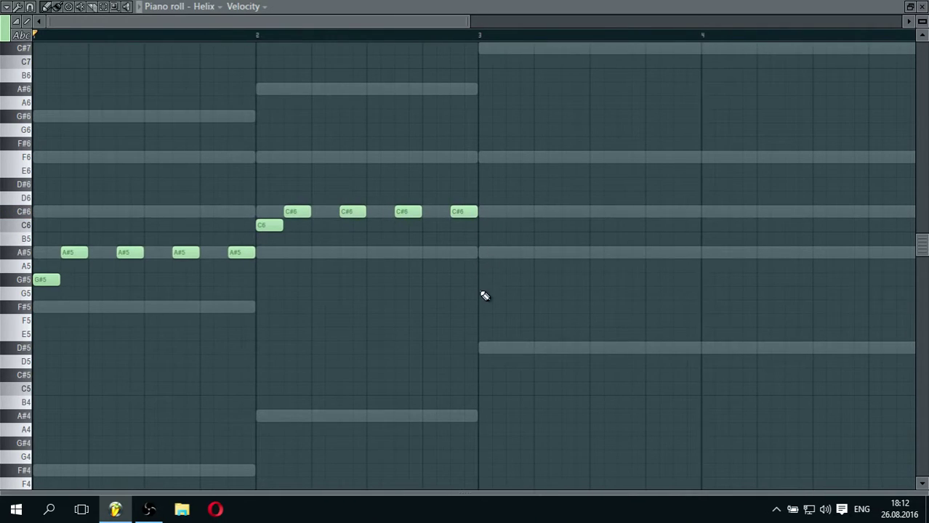
click(481, 305)
key(space)
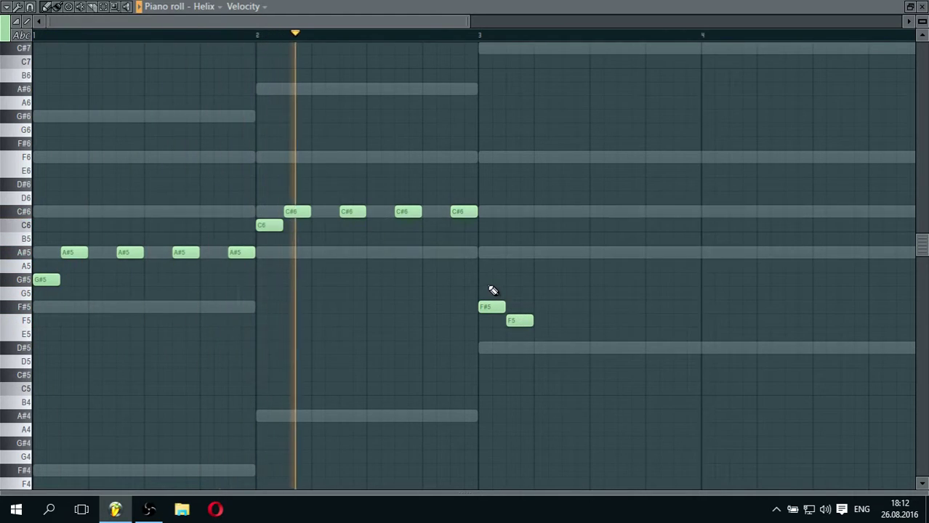
key(space)
click(564, 321)
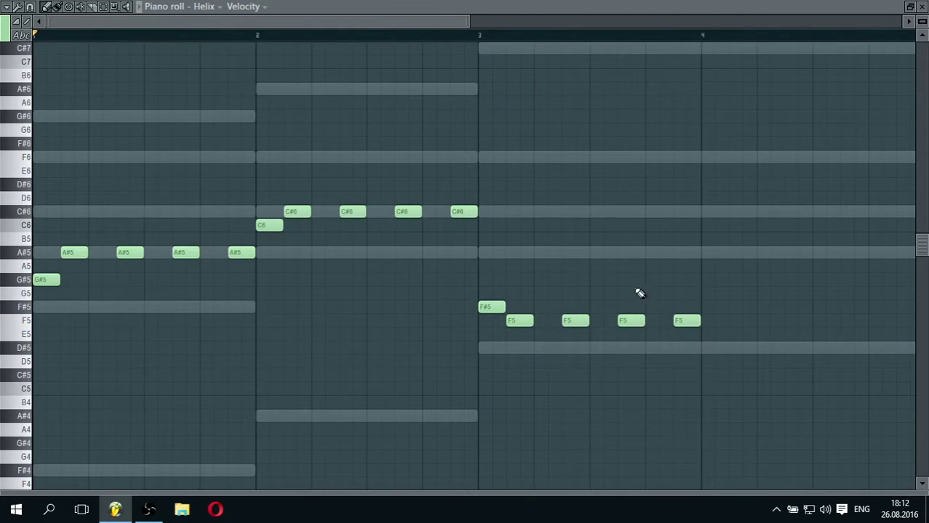
Continue the F5 off-beat eighth notes through bar 4 and close the piano roll
scroll(519, 40, down, 2)
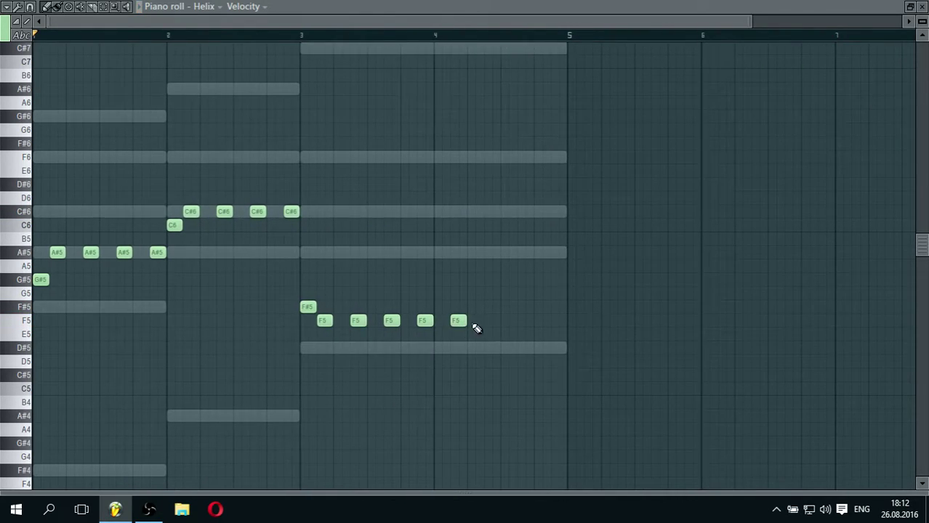
click(552, 322)
click(924, 6)
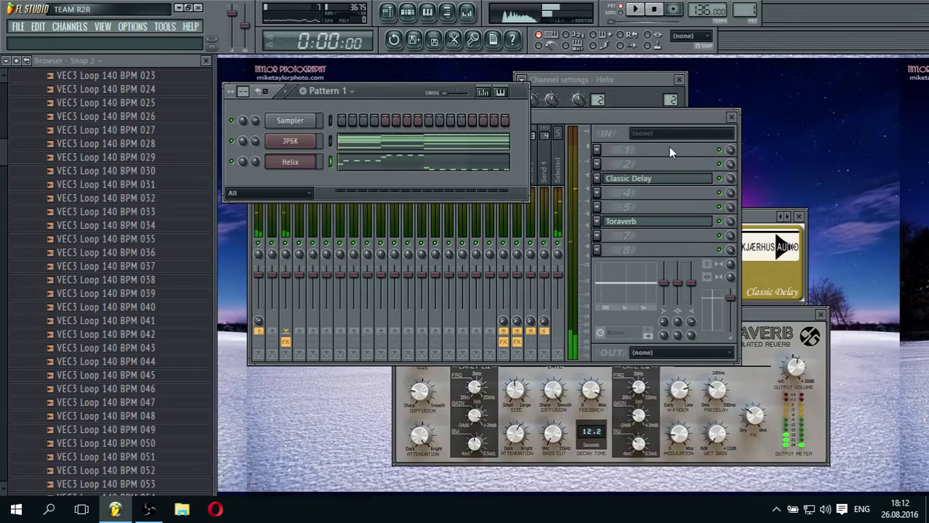
Set the output mix of Classic Delay on Insert 2 to 1.6:0.4 and start playback
click(663, 179)
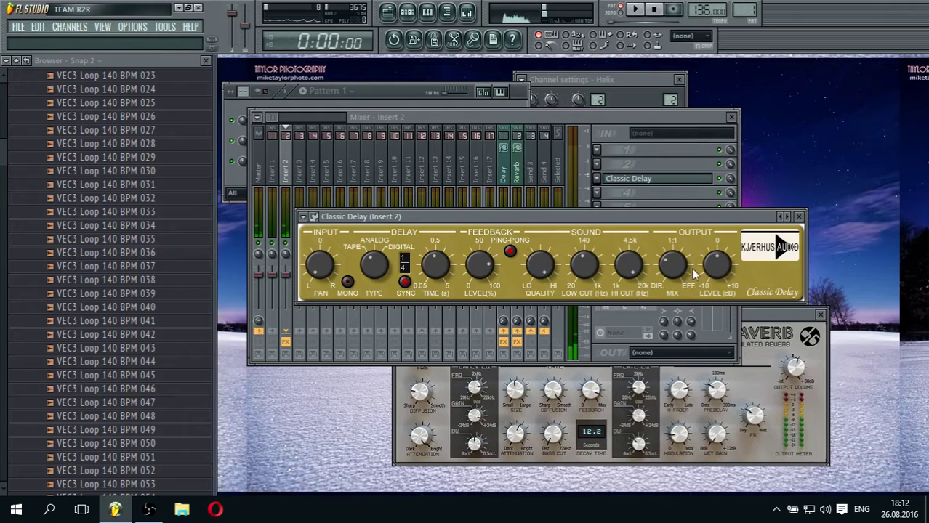
mouse_move(675, 277)
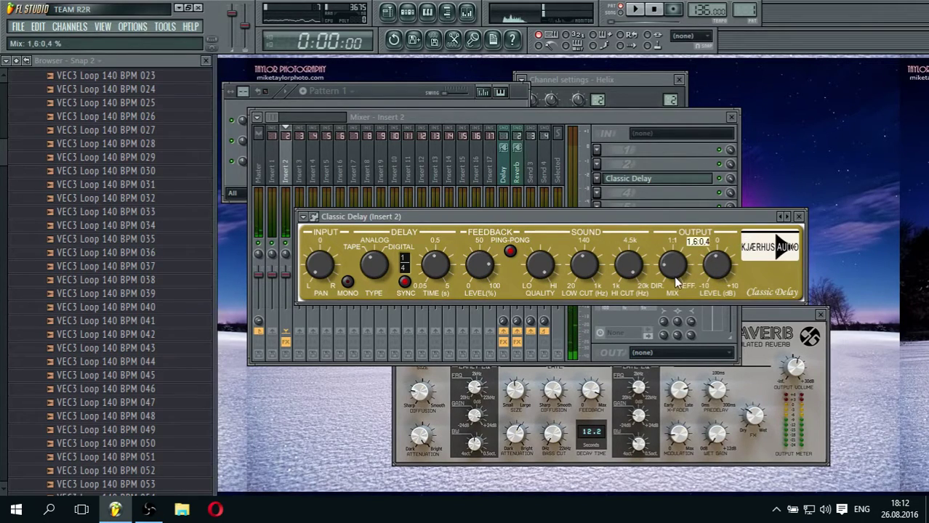
key(space)
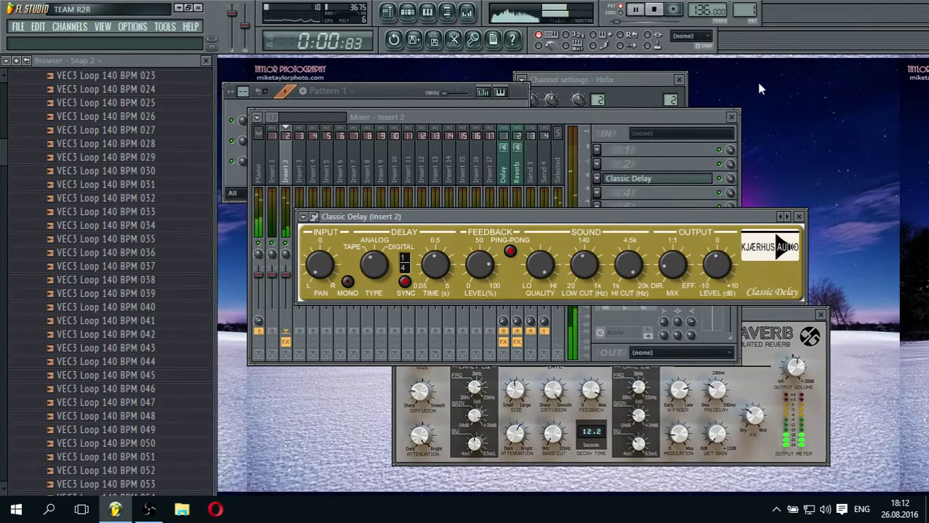
Review the whole Helix melody in the piano roll during playback
key(F6)
click(377, 168)
scroll(325, 36, down, 6)
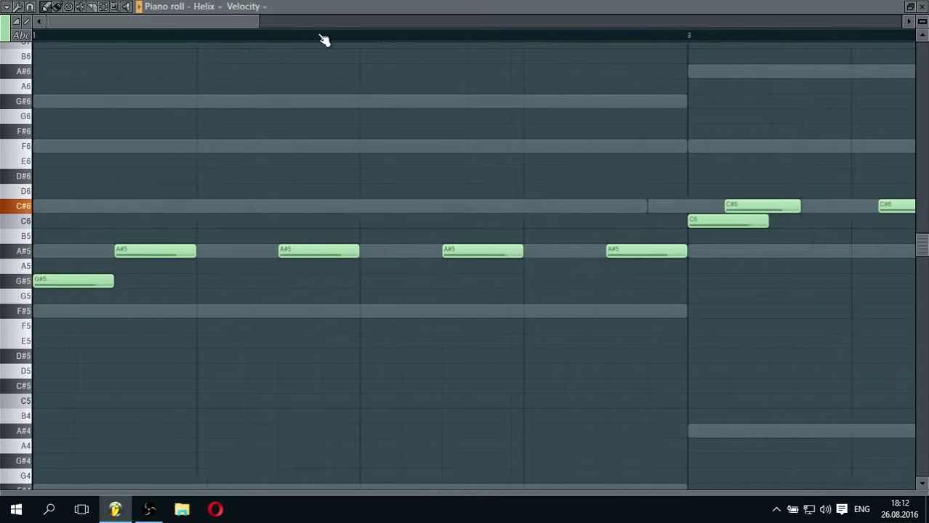
scroll(323, 35, down, 3)
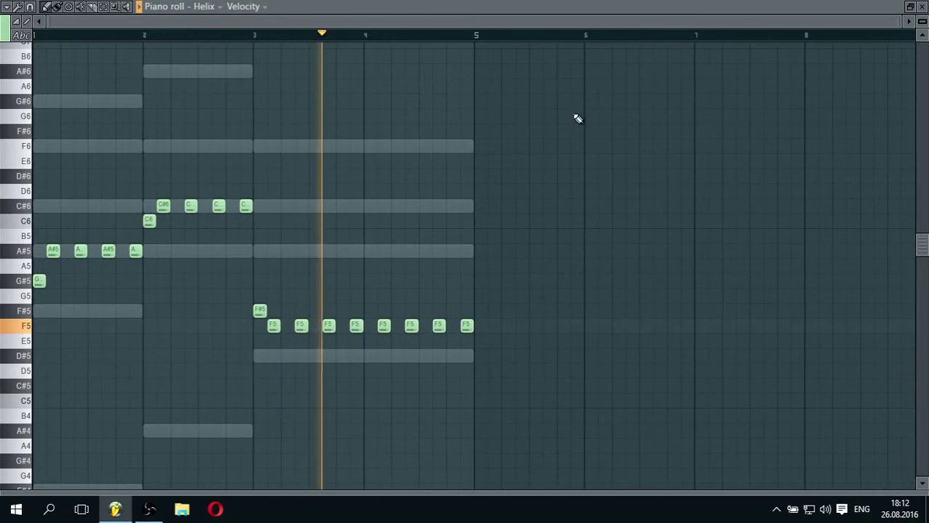
key(F7)
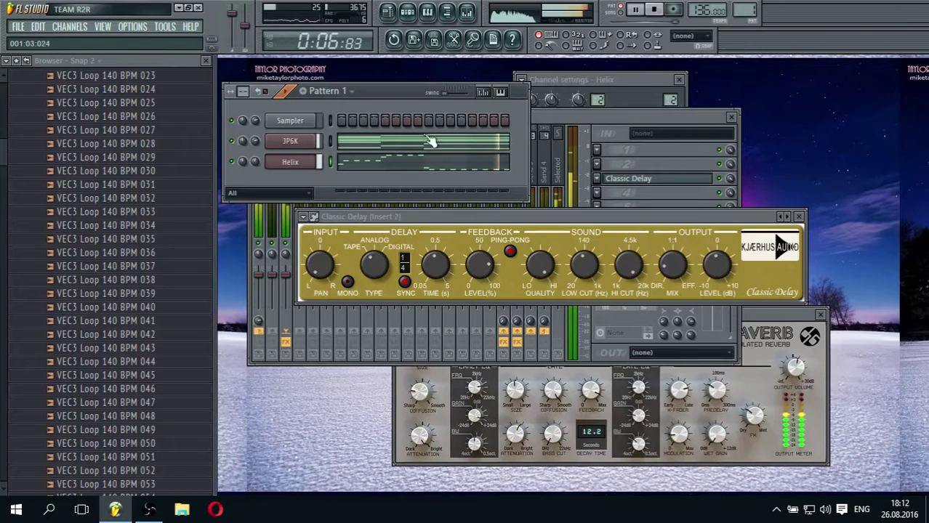
Set the ladder frequency of Filter 1 in the Helix plugin to 50.960
click(286, 169)
drag(417, 108, 505, 55)
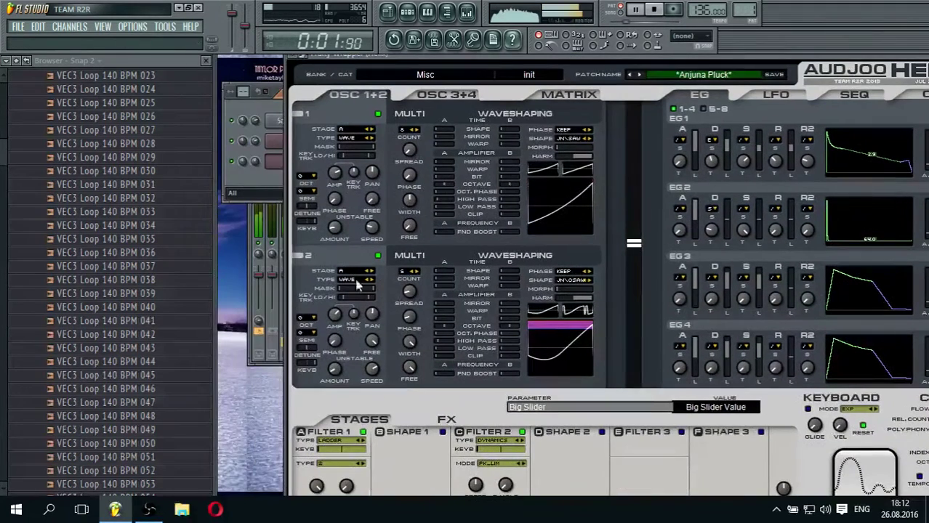
drag(317, 487, 325, 518)
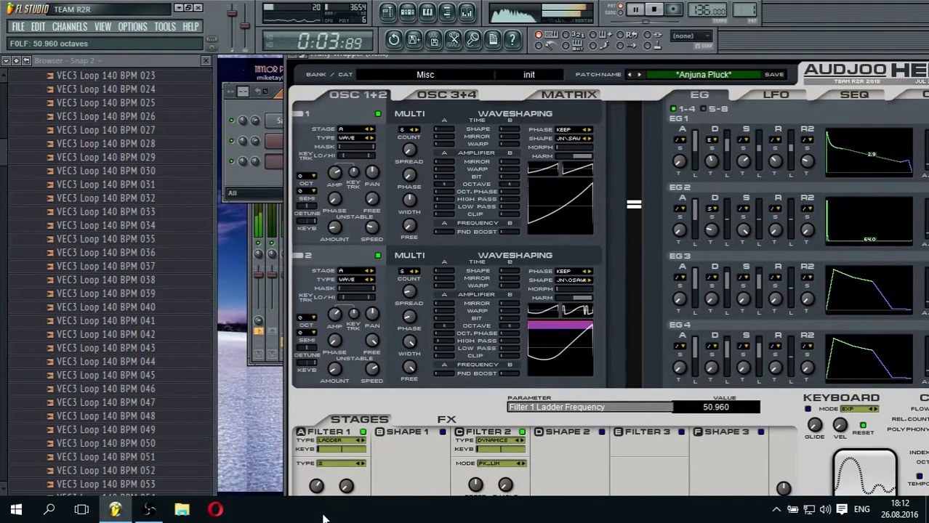
Stop playback and delete all F5 notes from bars 3 and 4 of the Helix melody, keeping the F#5
key(F6)
click(375, 167)
scroll(351, 41, down, 2)
scroll(350, 41, down, 3)
scroll(86, 29, up, 3)
key(space)
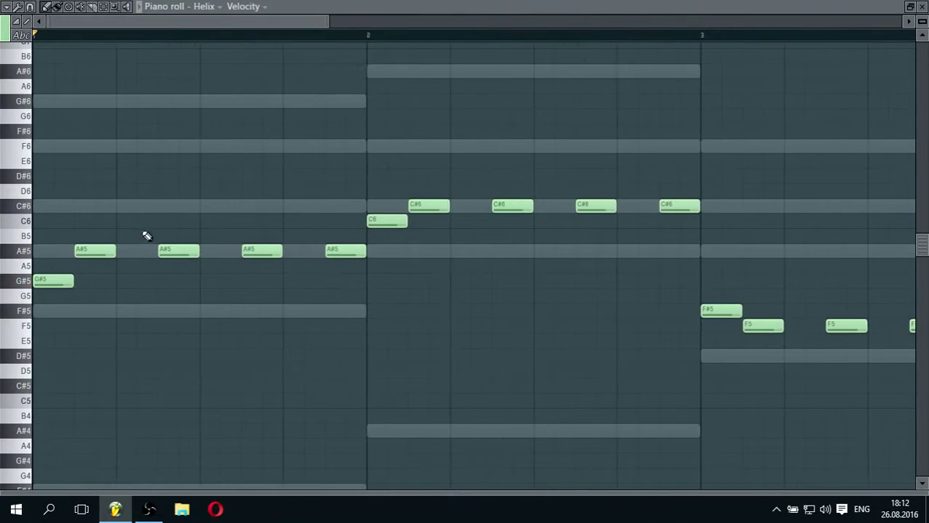
scroll(204, 41, down, 4)
drag(357, 81, 726, 471)
key(Delete)
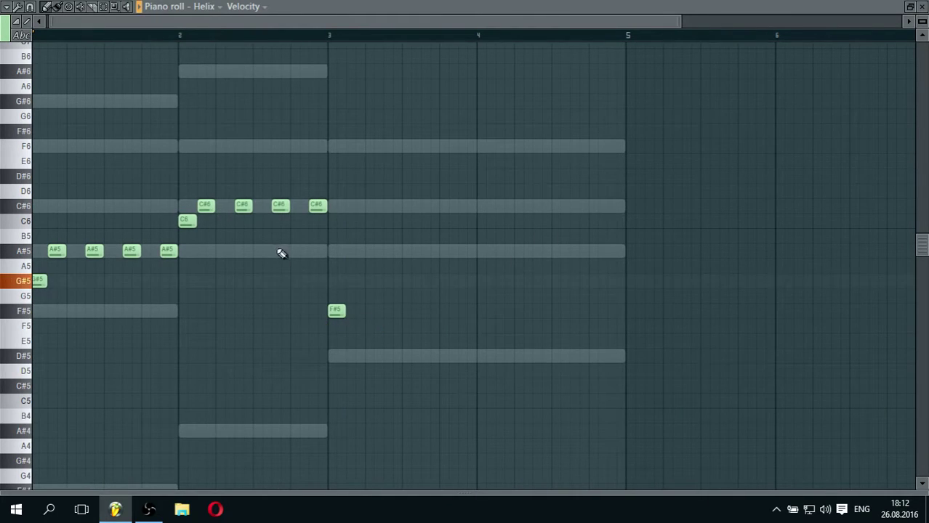
Rework bar 1 of the Helix melody into a rising run of paired A#5, C6 and C#6 notes following the G#5
scroll(69, 32, up, 3)
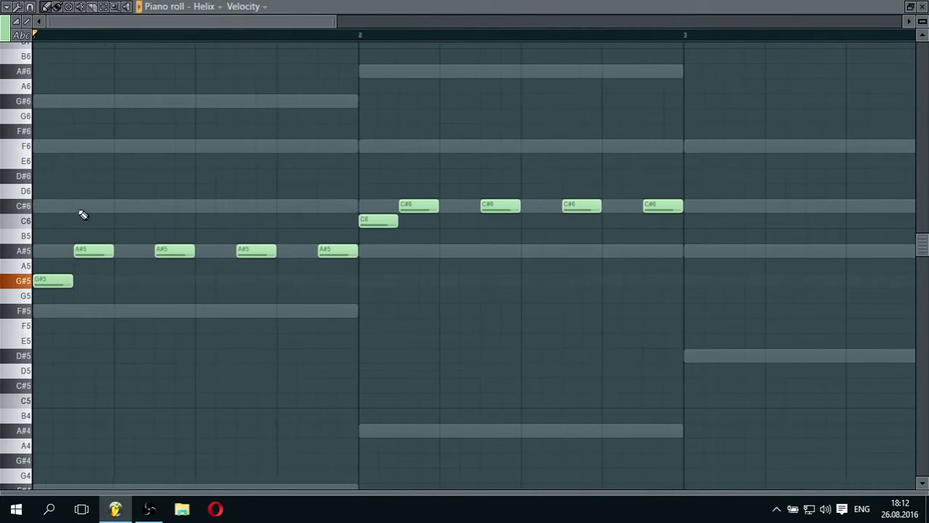
click(117, 206)
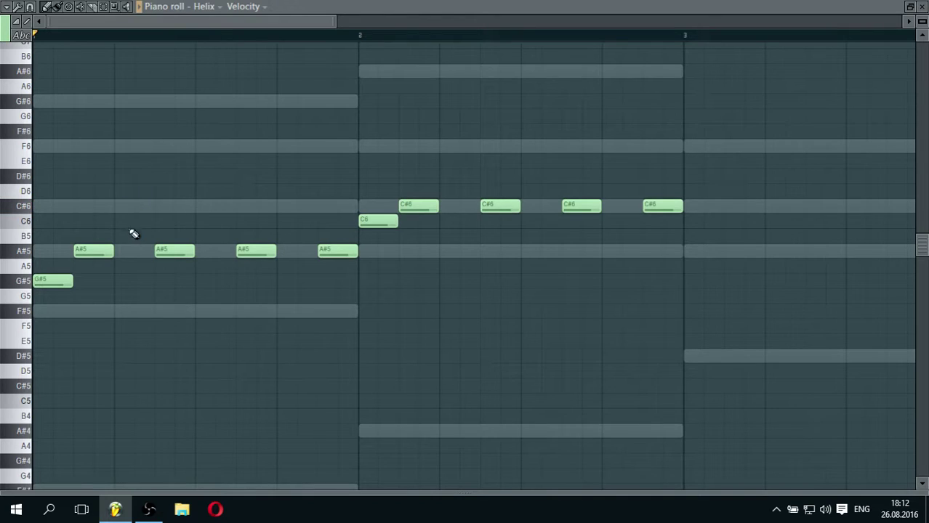
click(118, 251)
drag(157, 250, 180, 221)
key(space)
key(space)
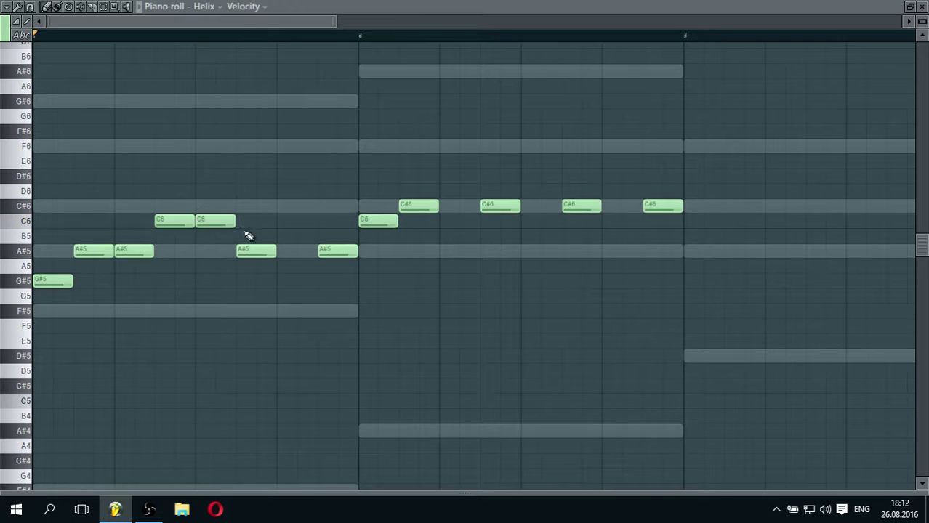
click(240, 205)
click(282, 205)
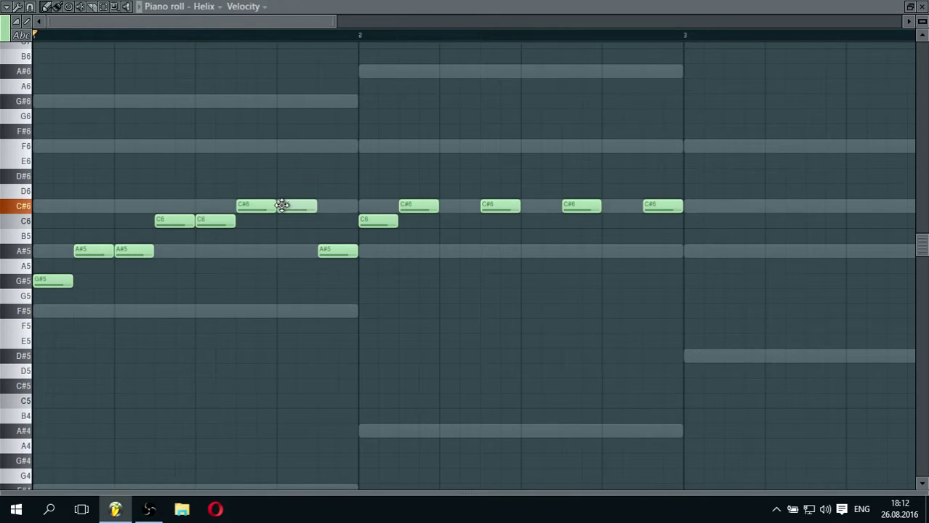
Clear the Helix melody from the C6 notes of bar 1 onward, keeping the opening G#5 and A#5 notes
right_click(338, 251)
right_click(378, 220)
right_click(418, 205)
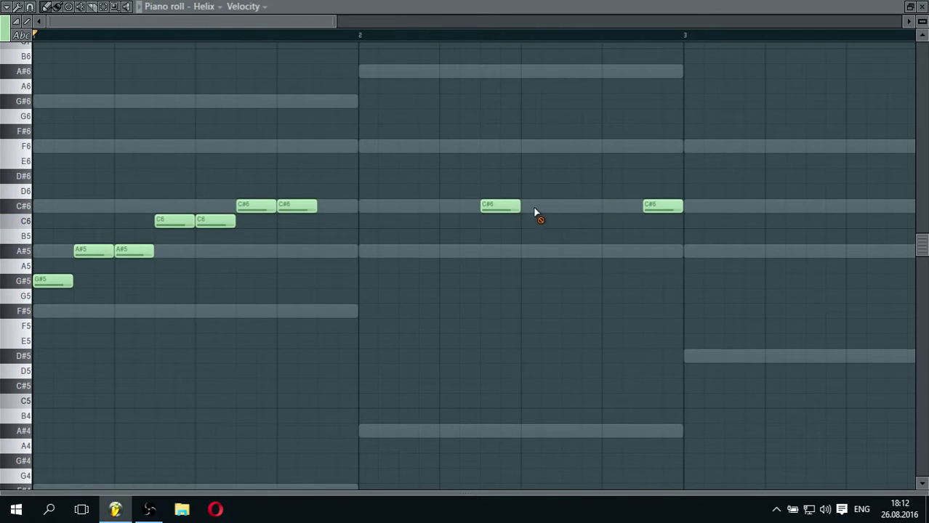
right_click(297, 205)
right_click(256, 205)
right_click(215, 220)
right_click(175, 220)
Try a bar 1 run of paired A#5 and C6 notes ending on a single C#6, and play it back
click(121, 250)
click(161, 221)
right_click(151, 250)
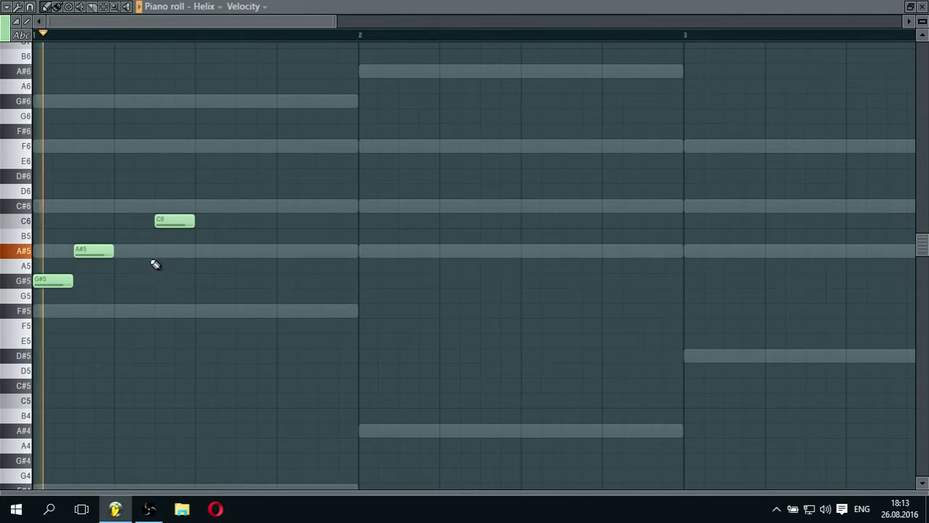
mouse_move(157, 221)
mouse_down()
mouse_move(130, 223)
mouse_move(159, 222)
mouse_up()
click(118, 251)
click(203, 221)
click(245, 207)
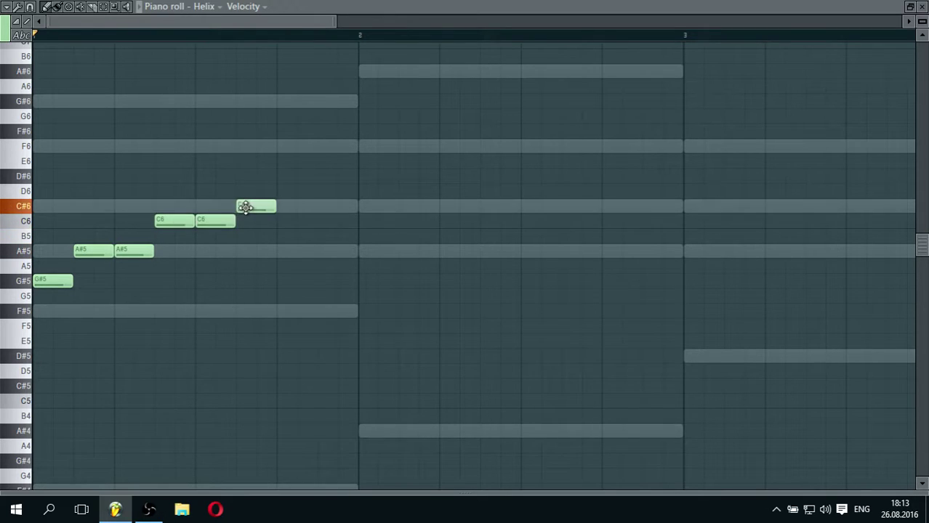
key(space)
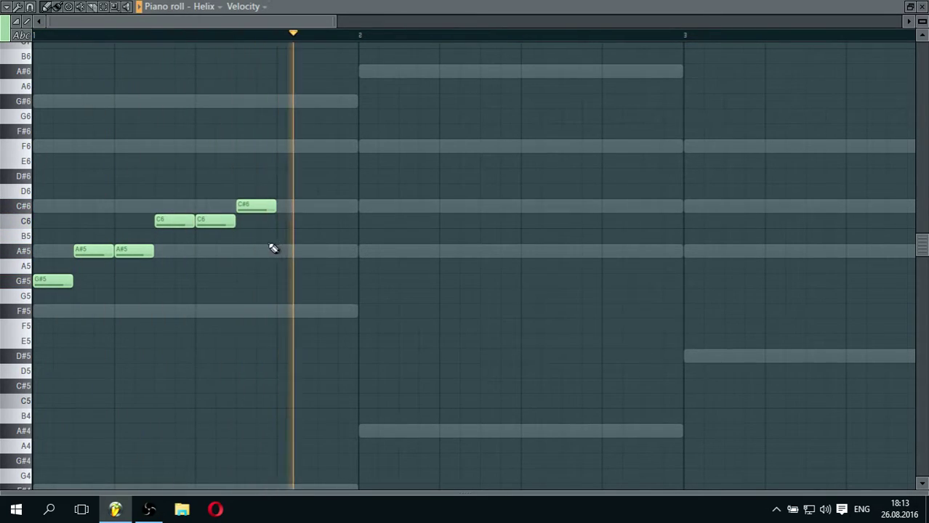
Delete all remaining notes of the Helix melody from bar 1
scroll(286, 34, down, 5)
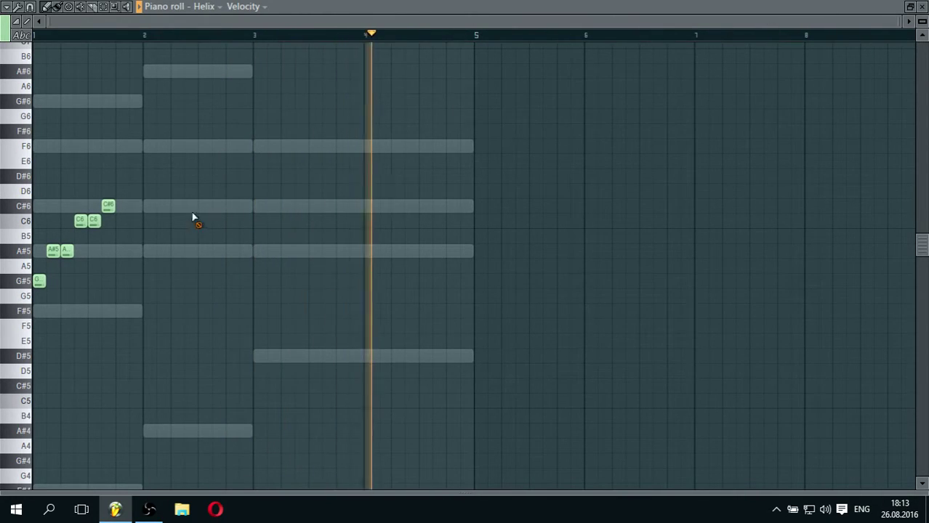
right_click(108, 205)
right_click(93, 221)
right_click(80, 221)
right_click(66, 250)
right_click(39, 281)
right_click(53, 251)
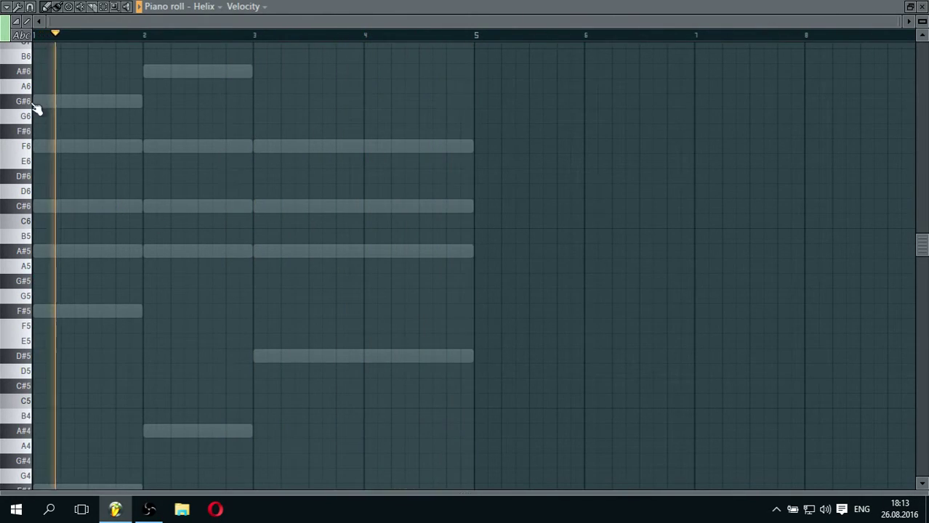
Draw alternating D#6 and F6 notes, three of each, across bar 1 of the Helix melody
scroll(75, 30, up, 4)
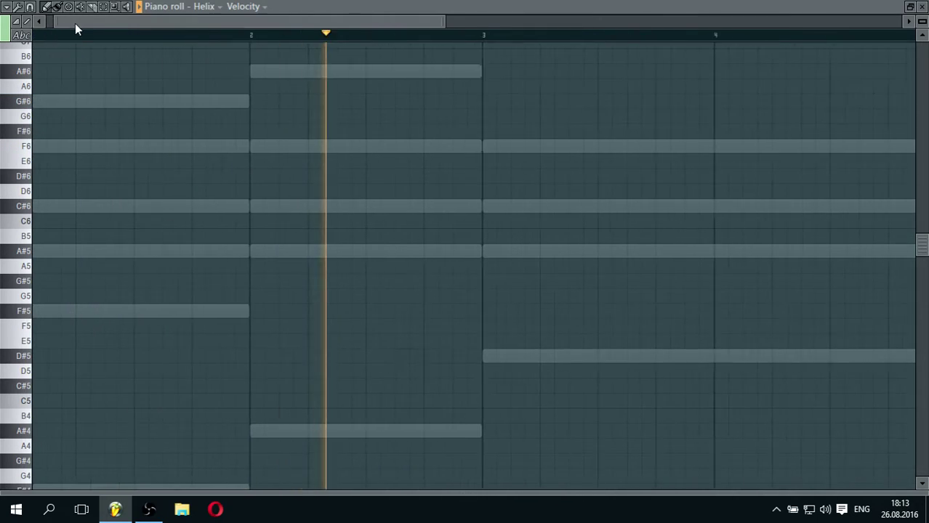
click(38, 101)
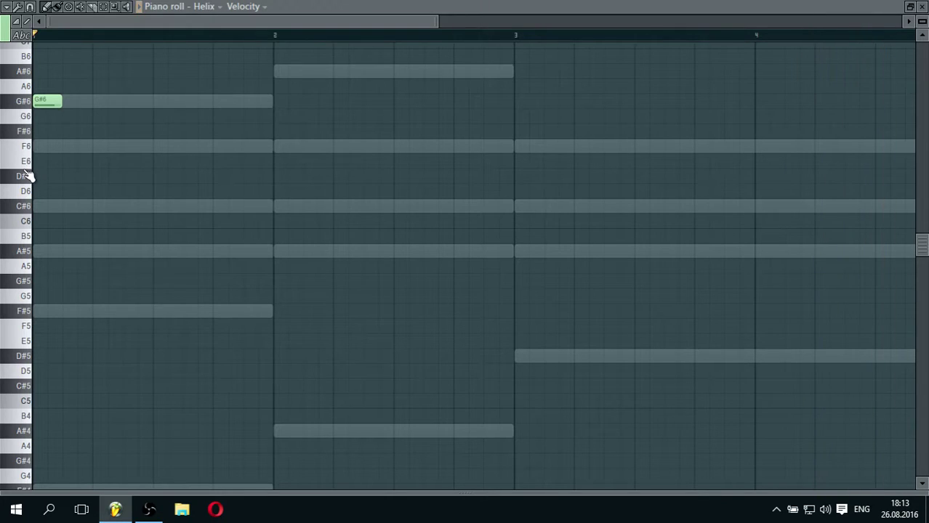
drag(45, 98, 84, 149)
click(130, 175)
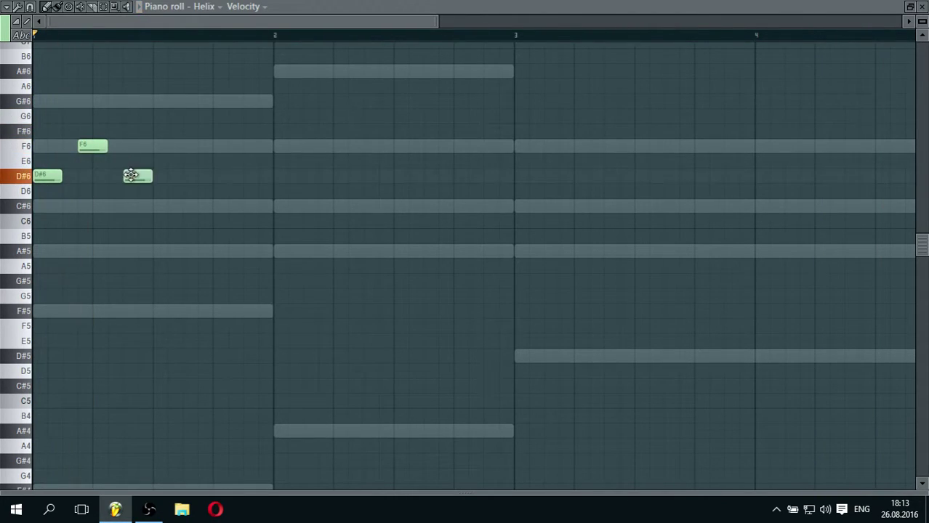
click(180, 148)
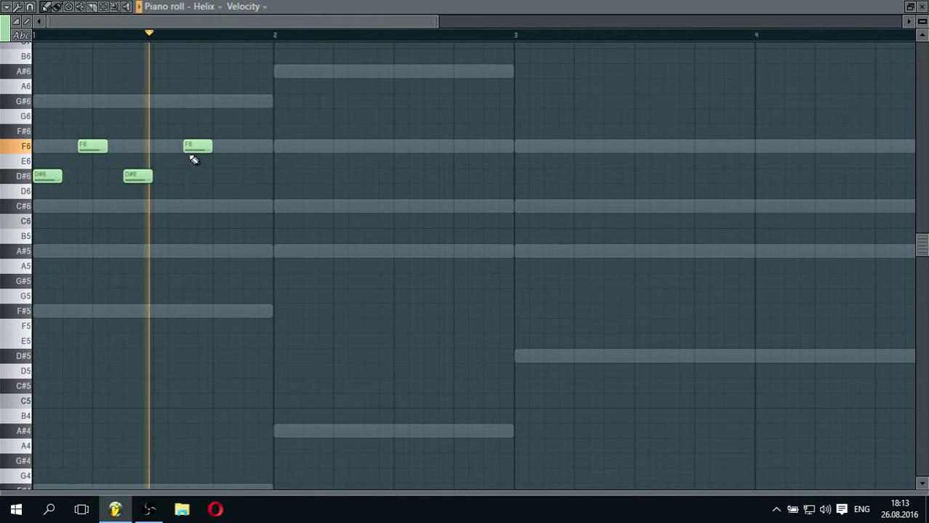
click(217, 176)
click(248, 147)
Try a C6 followed by an A#5 at the start of bar 2, and start playback
click(274, 35)
click(275, 208)
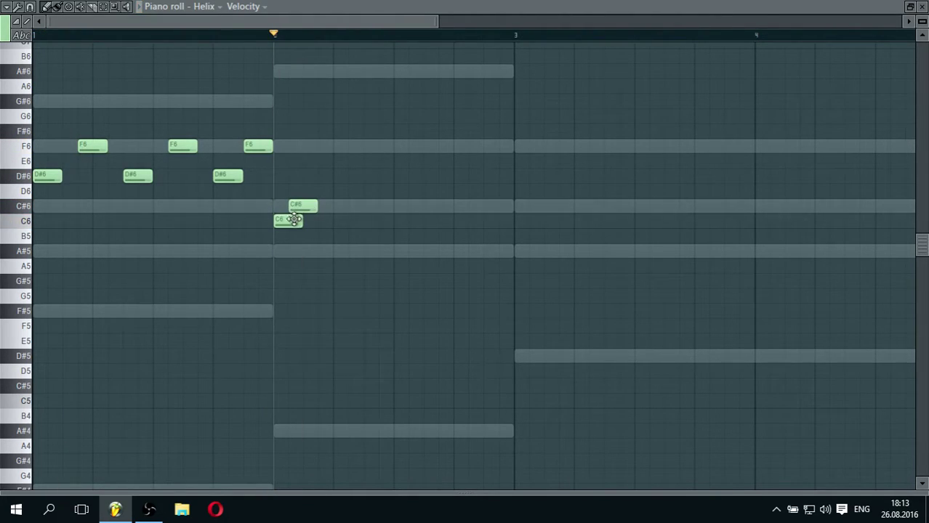
click(319, 251)
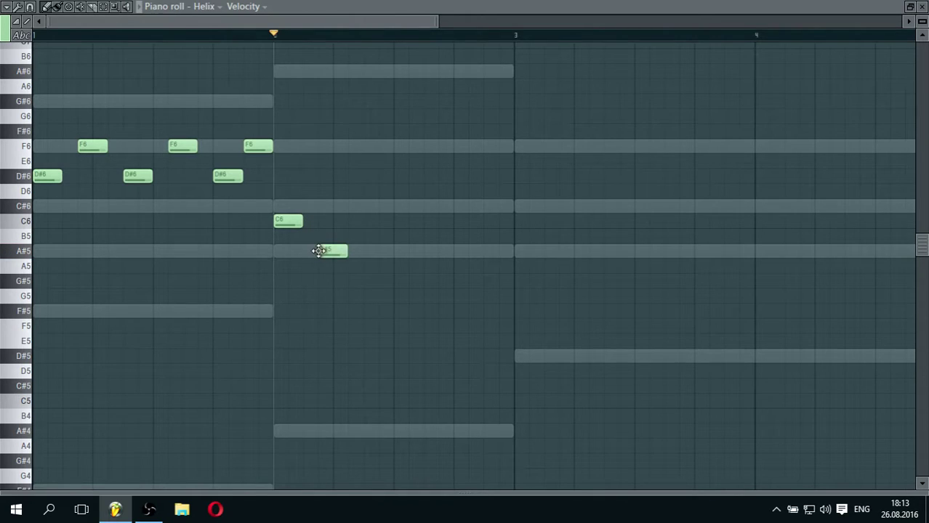
key(space)
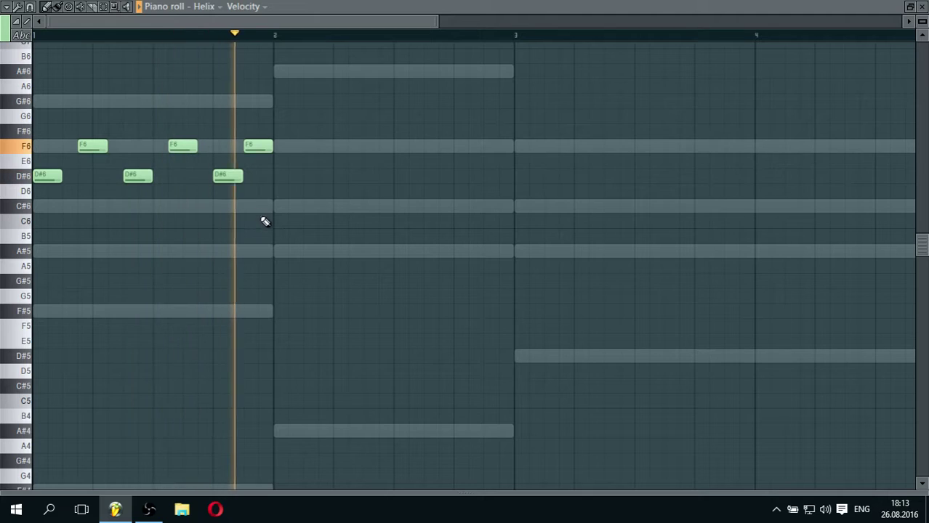
Draw alternating F6 and G#6 notes, three of each, across bar 2 and play the melody back
key(space)
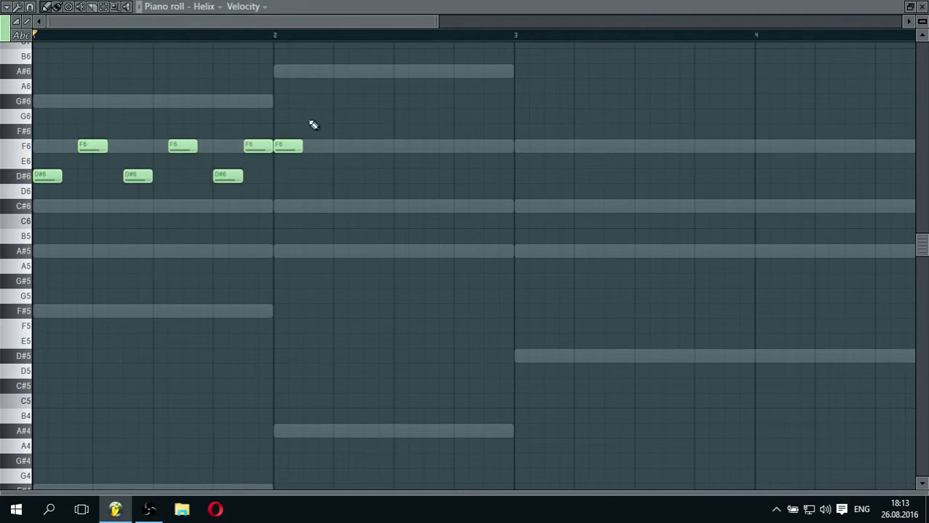
click(368, 147)
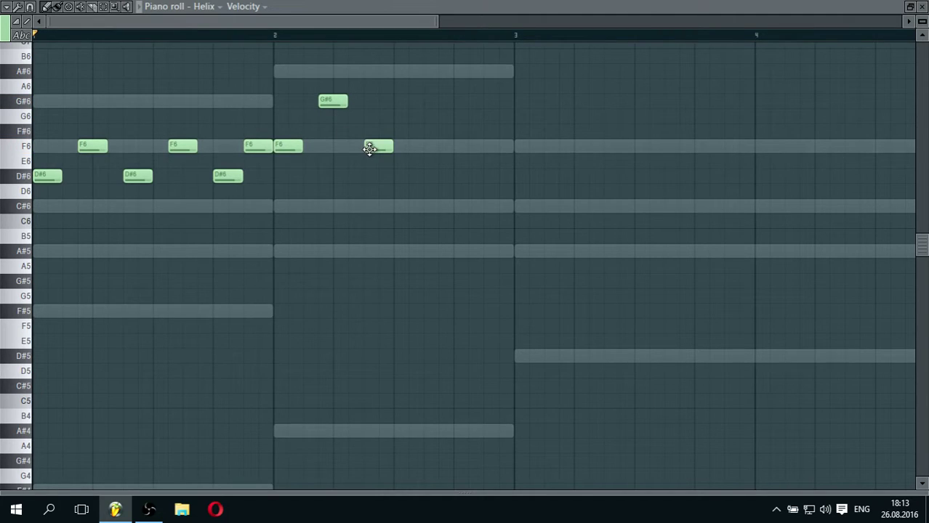
key(space)
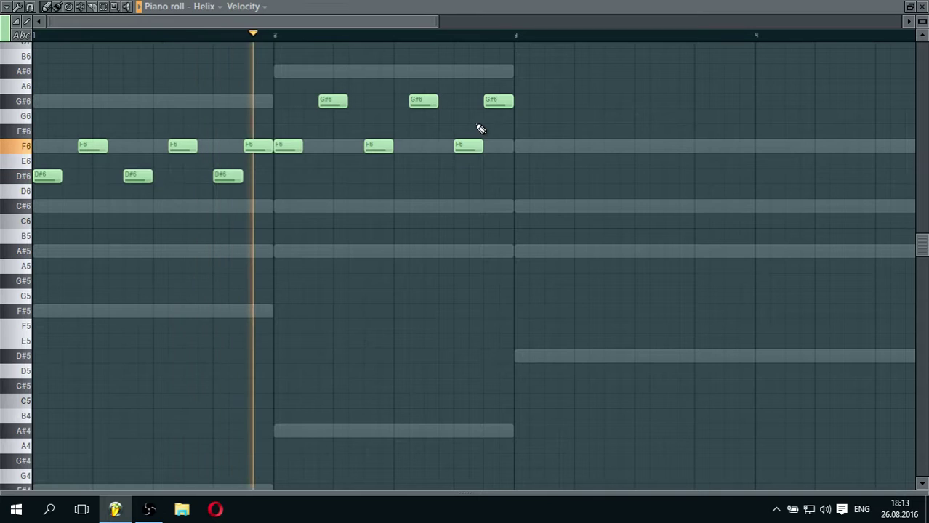
drag(361, 19, 425, 38)
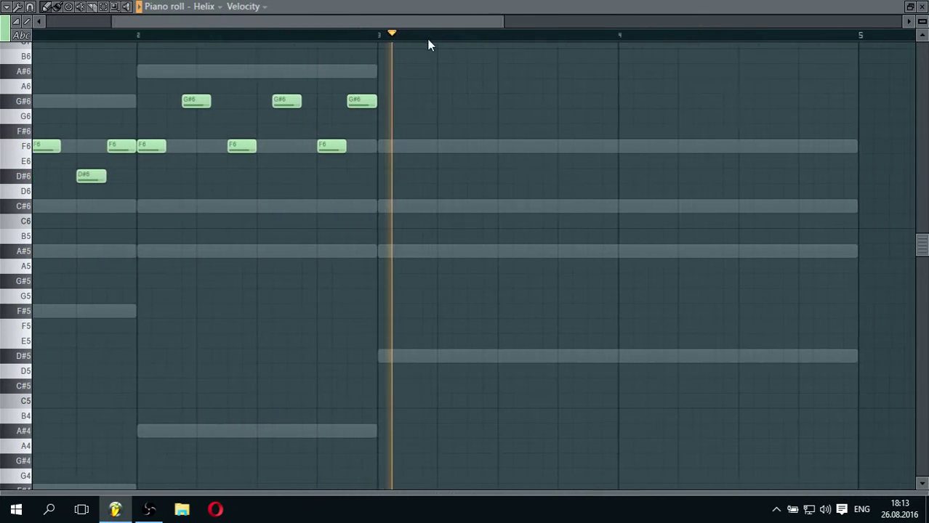
key(space)
Draw alternating C6 and C#6 notes, three of each, across bar 3, playing the melody back along the way
scroll(382, 142, up, 1)
click(331, 238)
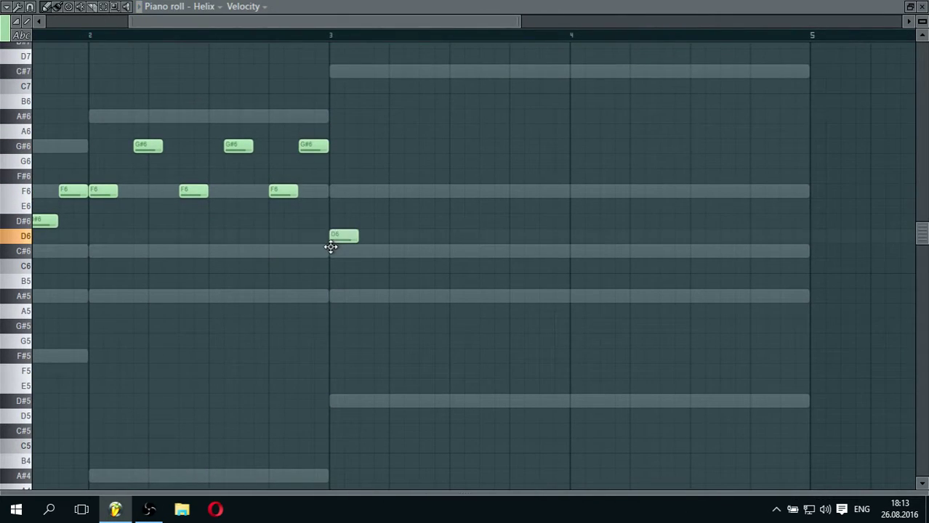
drag(331, 247, 378, 263)
click(365, 239)
key(space)
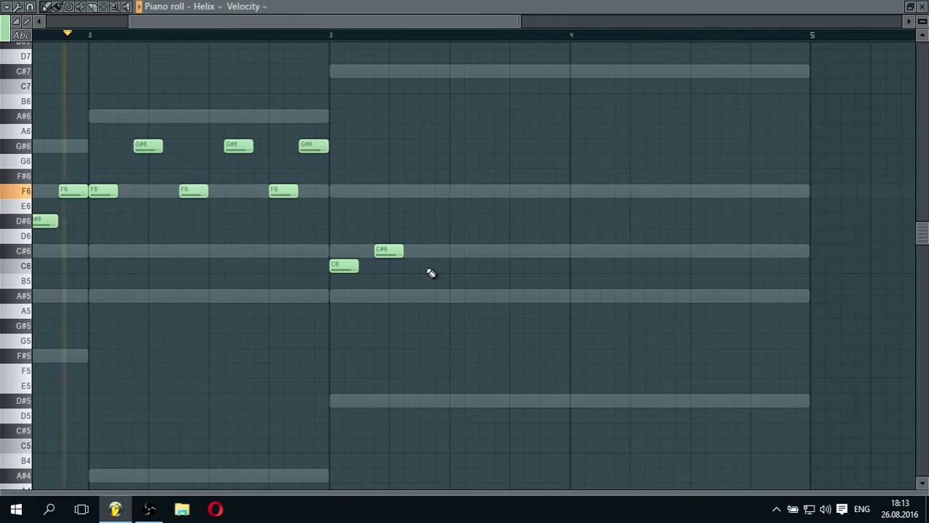
click(428, 266)
click(476, 252)
click(512, 266)
click(547, 249)
key(space)
Continue the alternating C6 and C#6 notes through bar 4 and start playback
click(581, 266)
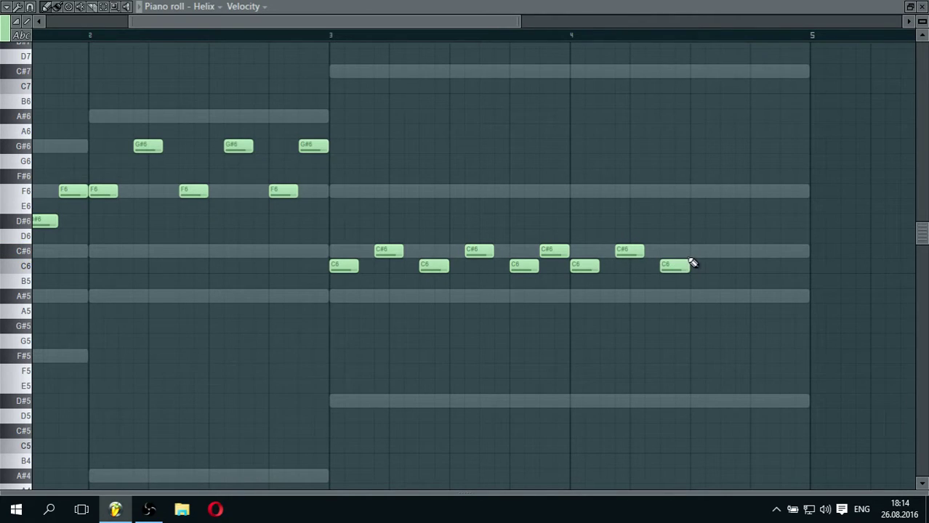
click(707, 252)
click(782, 250)
key(space)
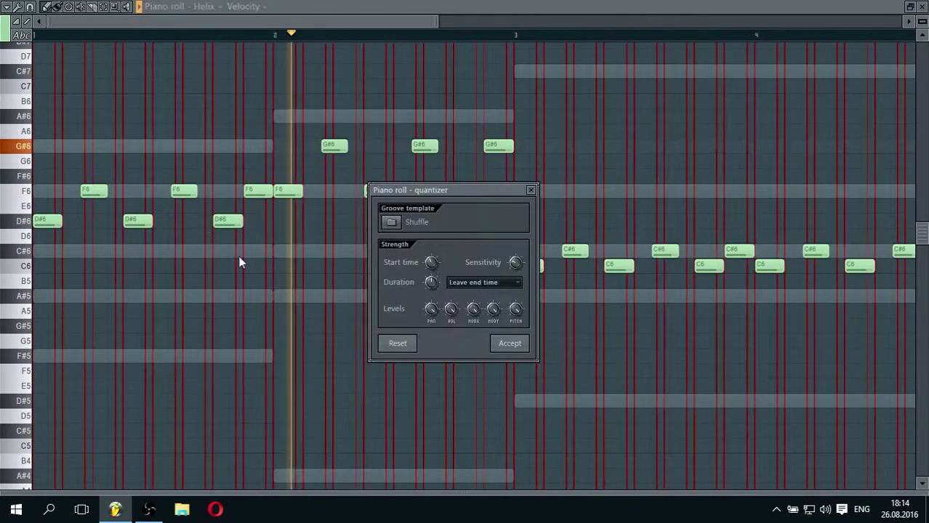
Close the piano roll and set the ladder frequency of Filter 1 in the Helix plugin to 72.800
click(925, 6)
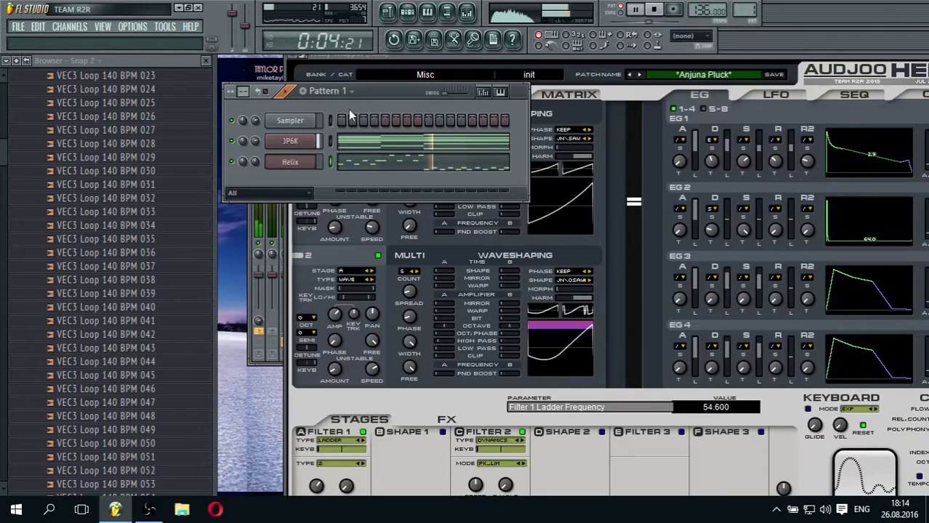
click(300, 165)
click(300, 166)
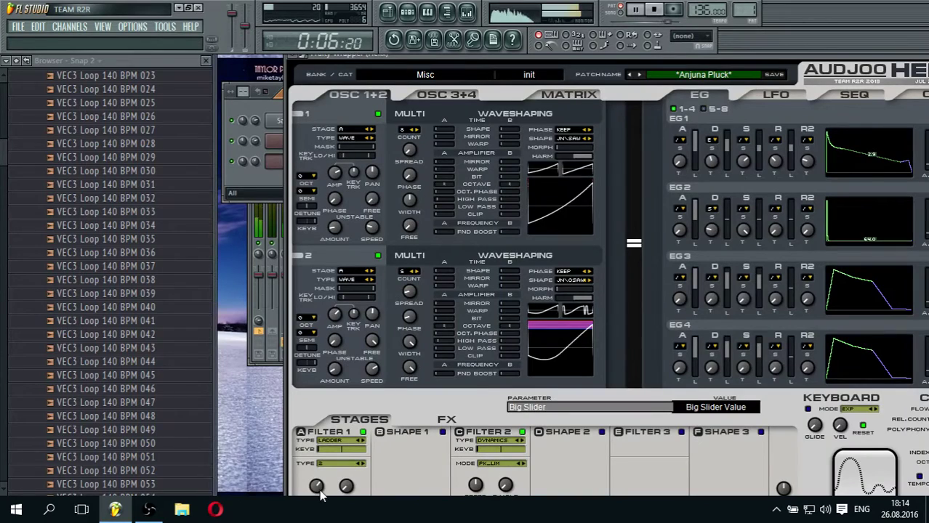
drag(317, 487, 318, 436)
drag(316, 484, 320, 507)
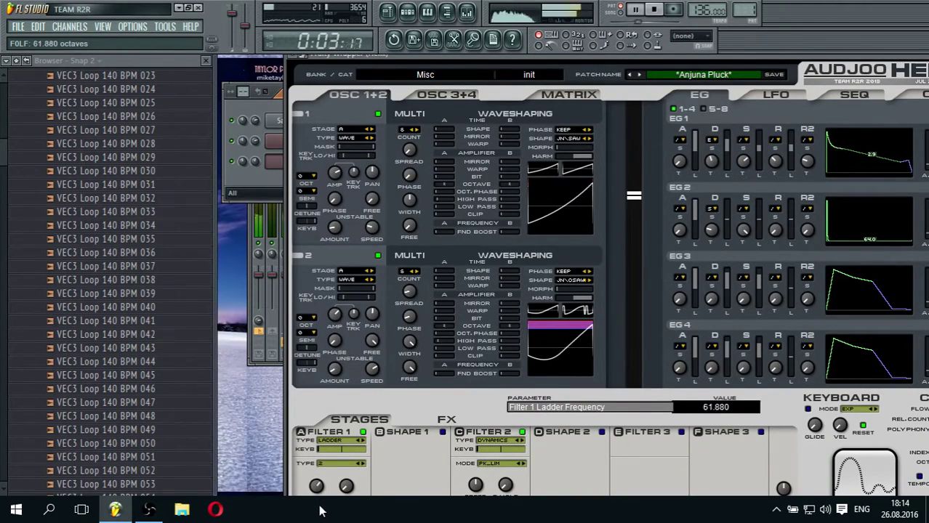
Close the Helix plugin, its channel settings, the mixer, Classic Delay and Toraverb, leaving only the channel rack open
drag(339, 67, 180, 148)
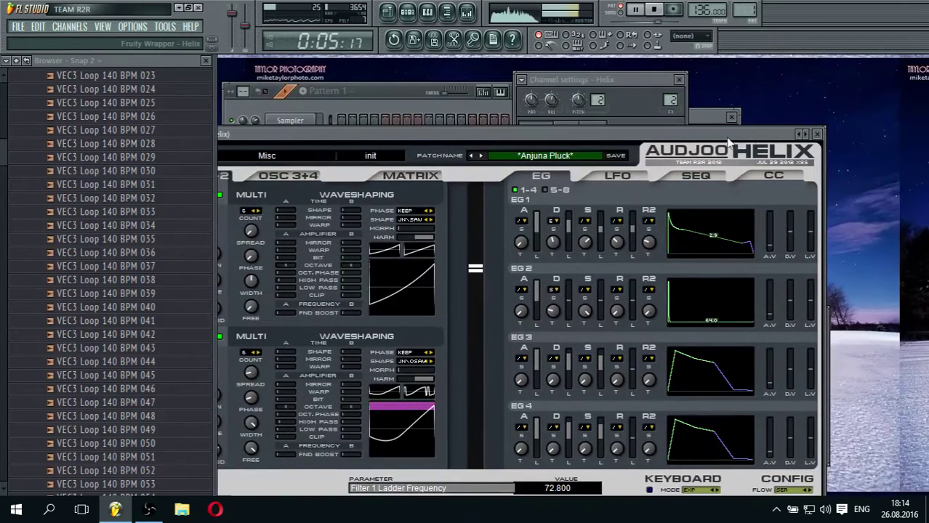
click(817, 133)
click(679, 79)
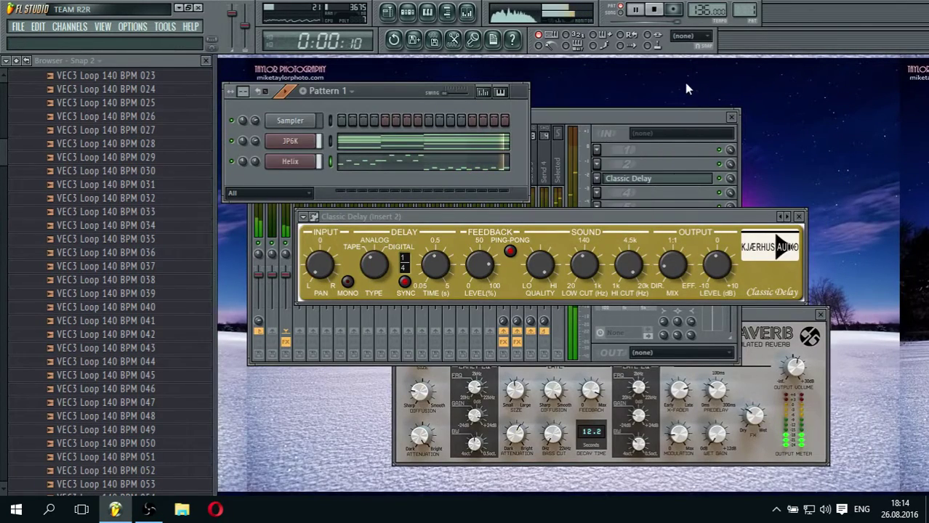
click(731, 116)
click(798, 217)
click(820, 314)
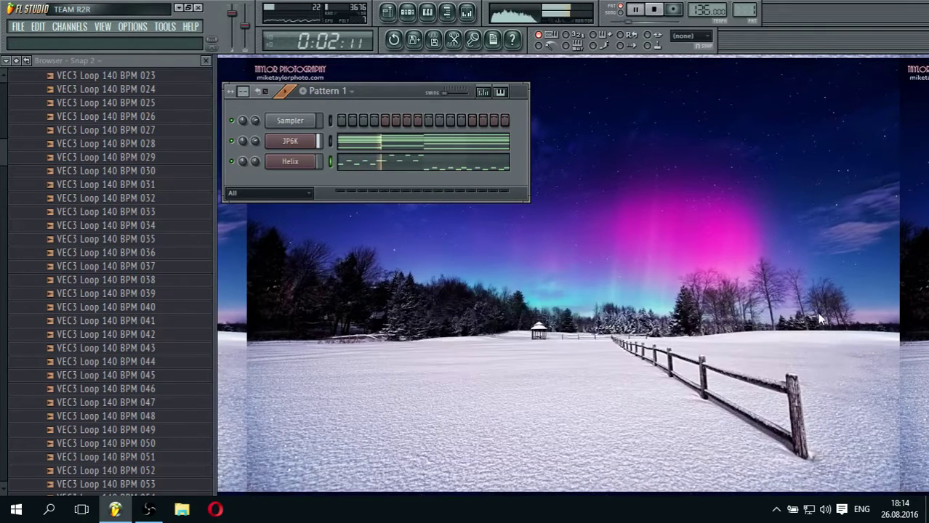
Clone the Helix channel in Pattern 1
right_click(306, 164)
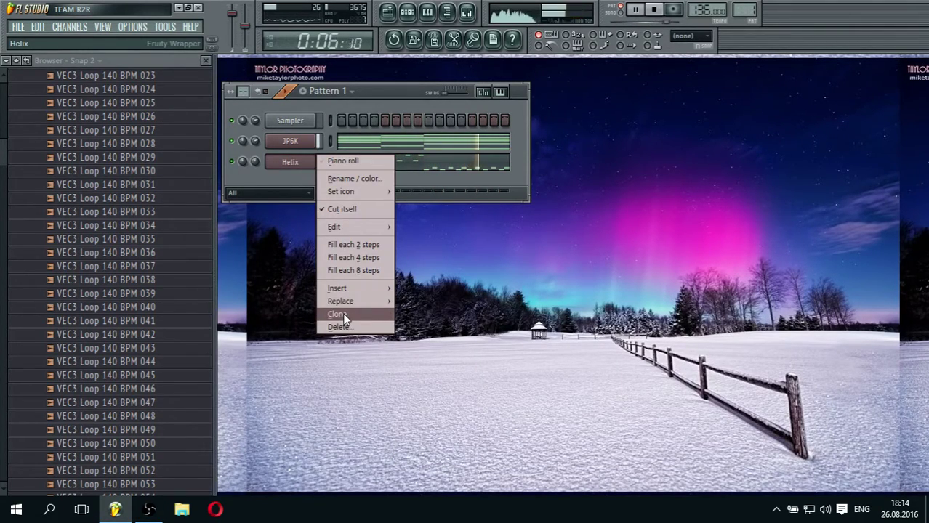
click(284, 188)
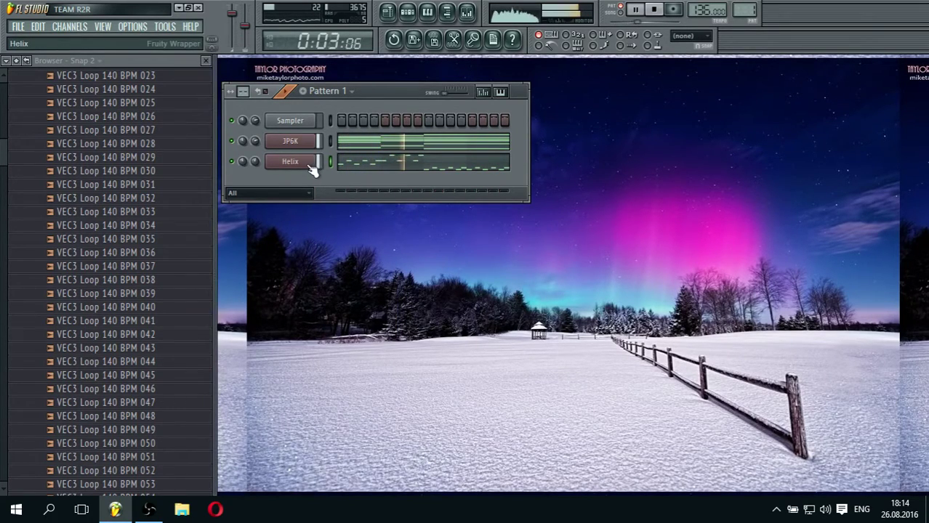
right_click(312, 170)
mouse_move(381, 301)
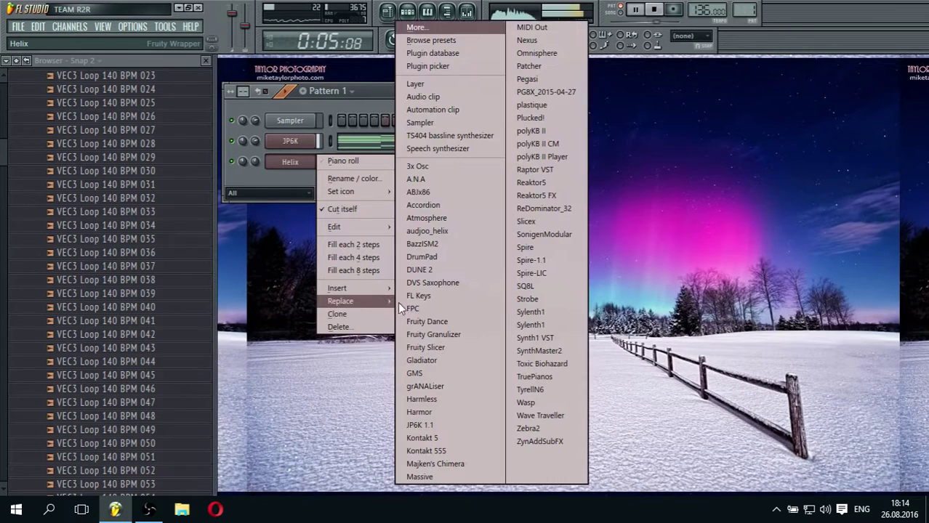
click(359, 314)
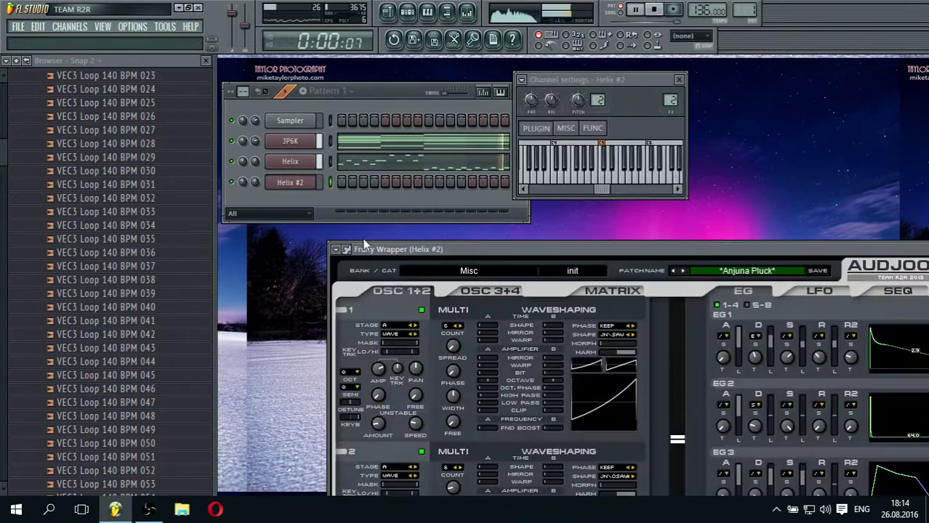
Try the AMAZPLUCK patch from the Misc bank in the Helix #2 plugin
drag(412, 249, 371, 98)
click(426, 119)
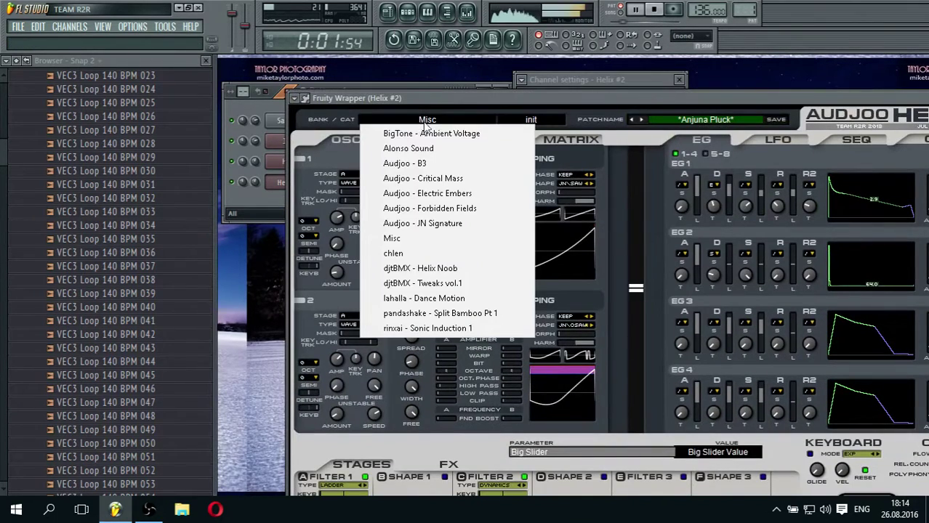
click(426, 240)
click(696, 122)
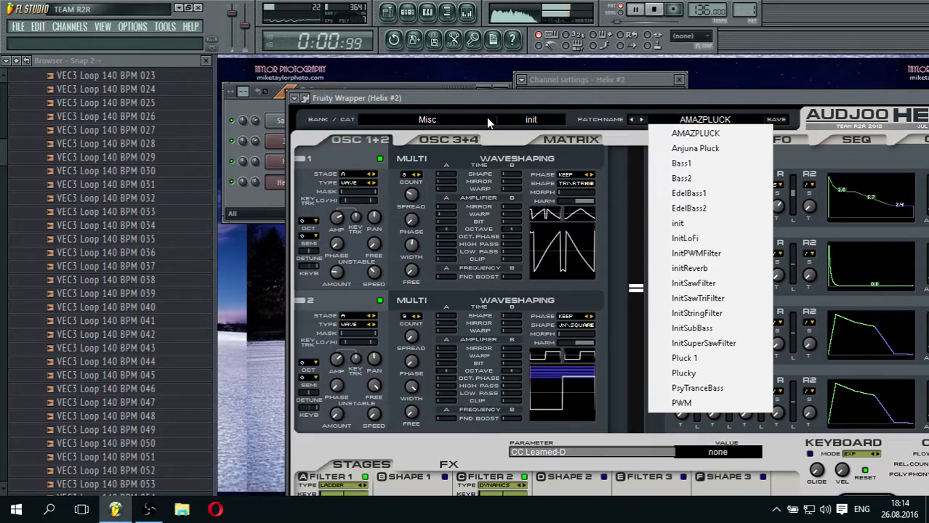
Load the Easy Candy patch from category 2222 of the chlen bank into Helix #2
click(461, 117)
click(439, 250)
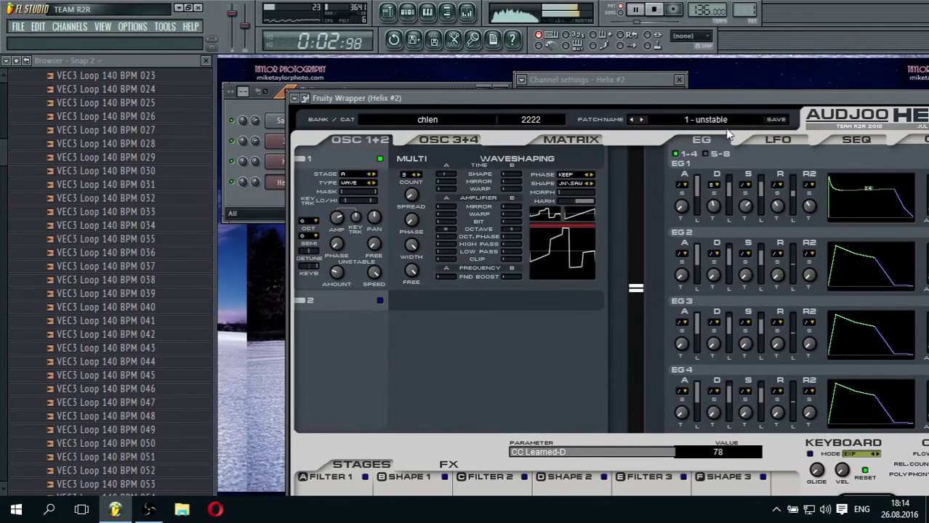
click(706, 120)
click(687, 208)
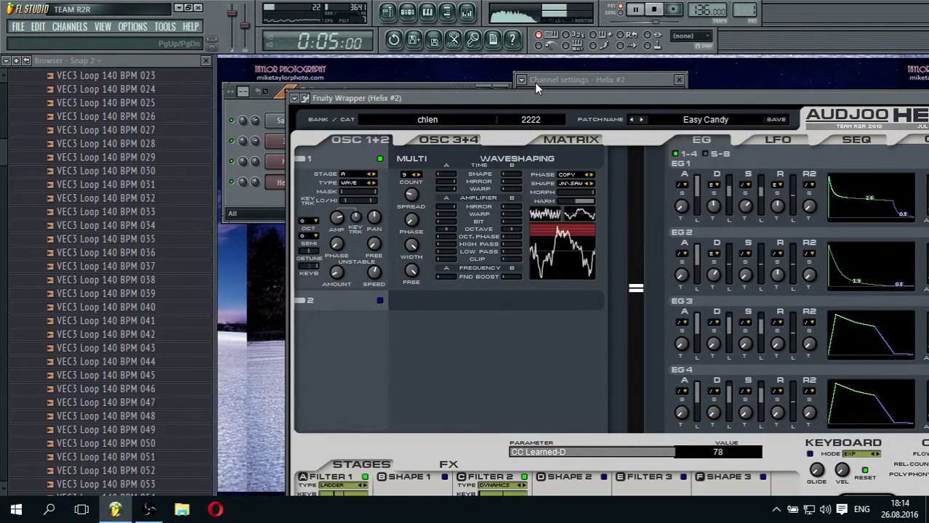
Paste the copied Helix melody into the Helix #2 channel of Pattern 1 and lower that channel's volume slightly
key(F6)
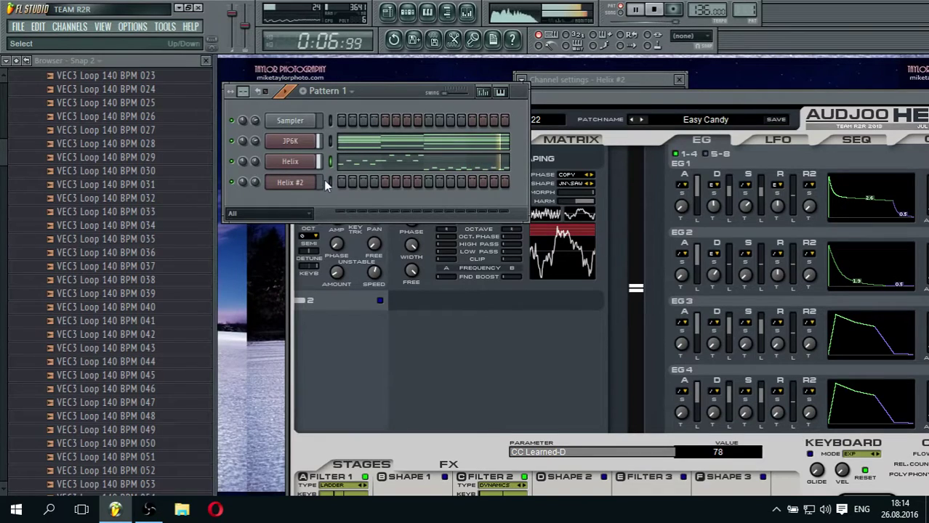
key(ctrl+v)
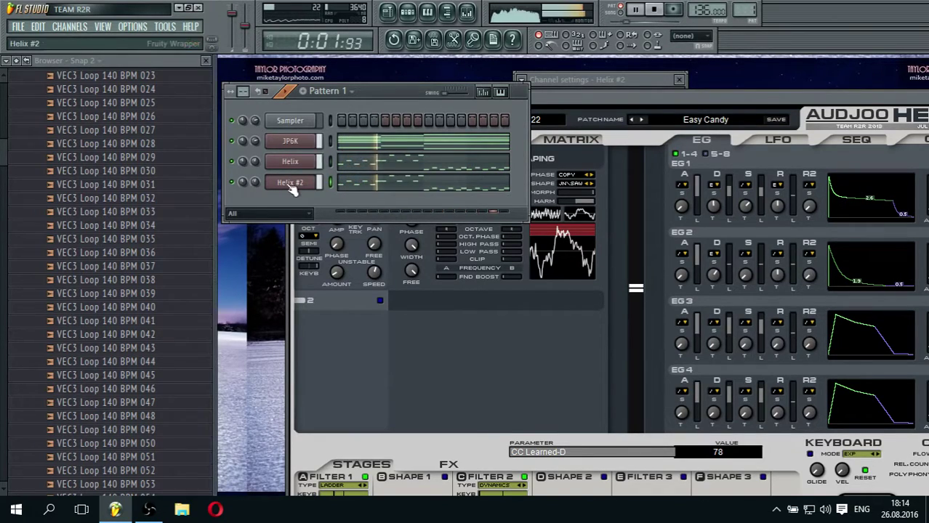
drag(254, 183, 255, 192)
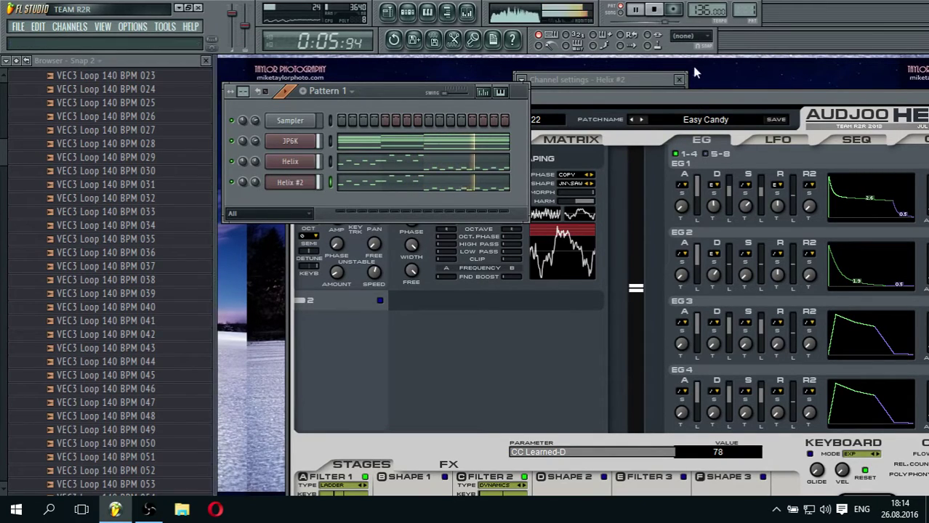
Close the Helix #2 channel settings and its plugin window, leaving only the channel rack open
click(680, 80)
drag(680, 98, 427, 99)
click(731, 101)
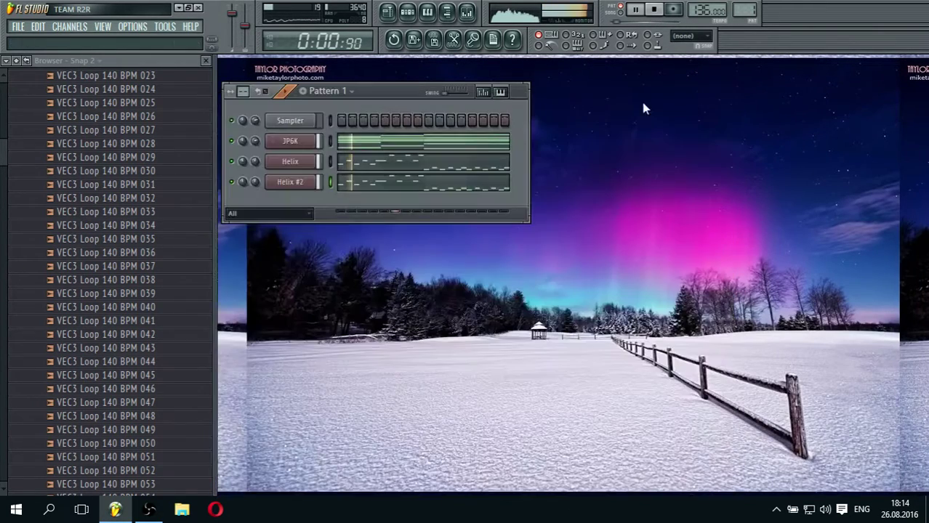
Set the JP6K filter's cutoff frequency to 61, return to the channel rack and stop playback
click(305, 141)
drag(398, 292, 399, 274)
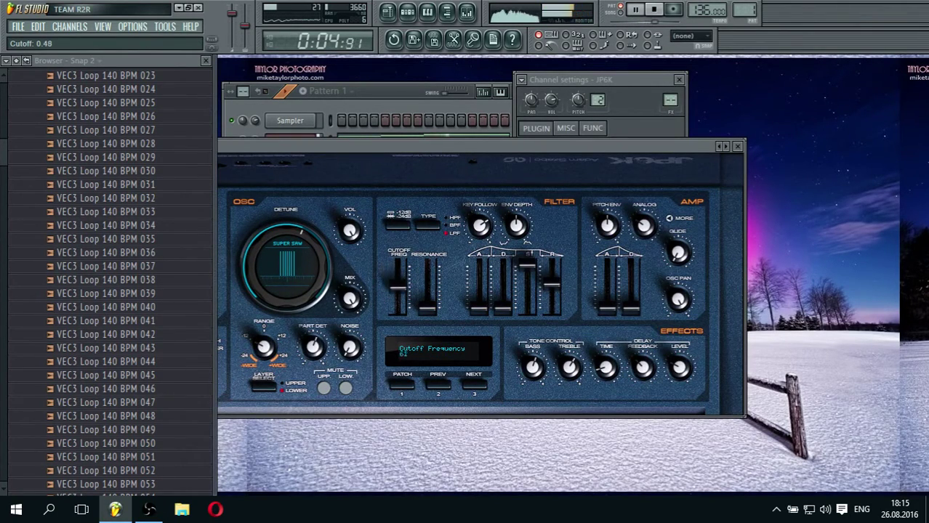
click(359, 88)
key(space)
Browse the sample library to VEC4 Bassdrums, open the VEC4 Trance Kicks folder and audition its kicks
scroll(3, 153, up, 10)
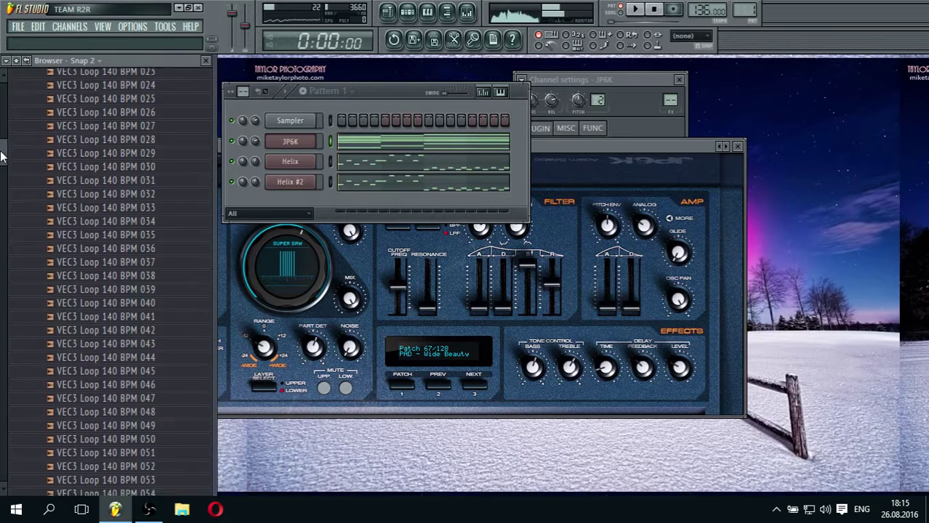
click(102, 285)
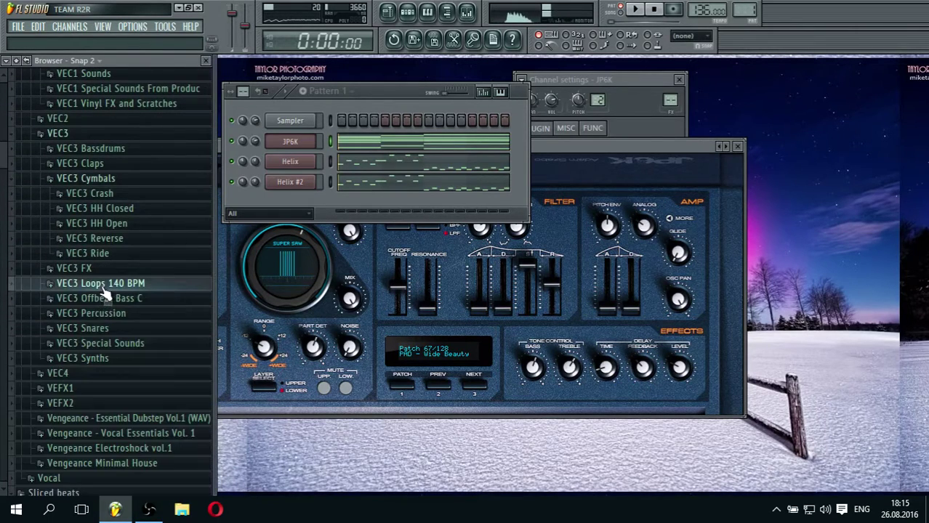
click(88, 373)
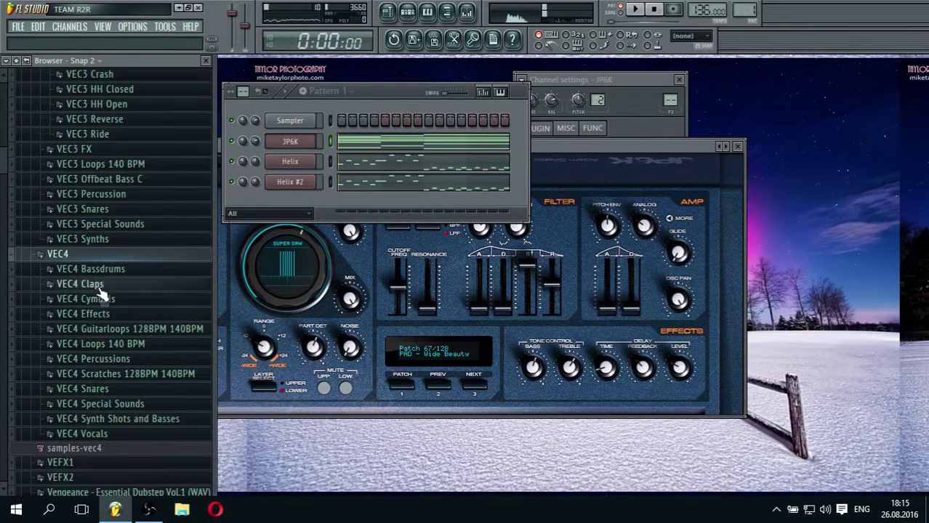
click(102, 269)
click(114, 340)
click(114, 352)
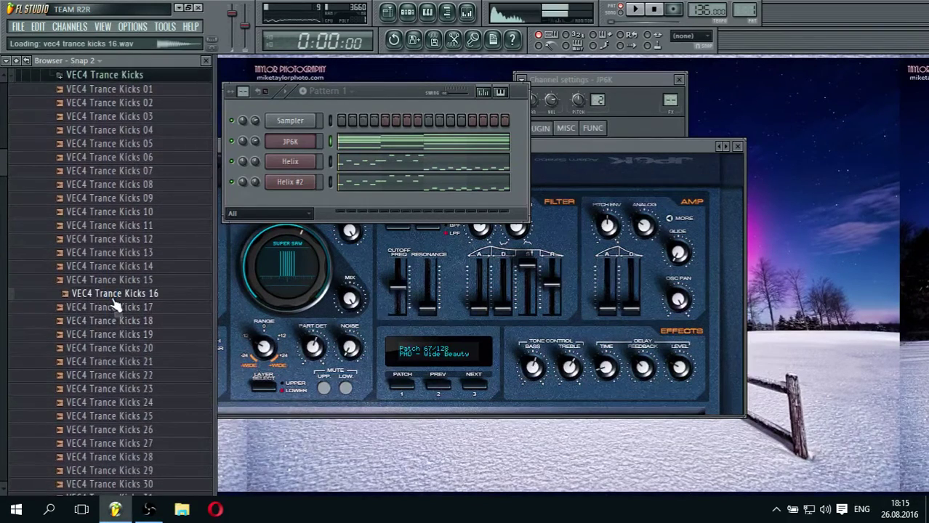
Load VEC4 Trance Kicks 16 into the Sampler channel and fill every fourth step of its pattern
drag(254, 182, 302, 129)
right_click(303, 130)
click(352, 230)
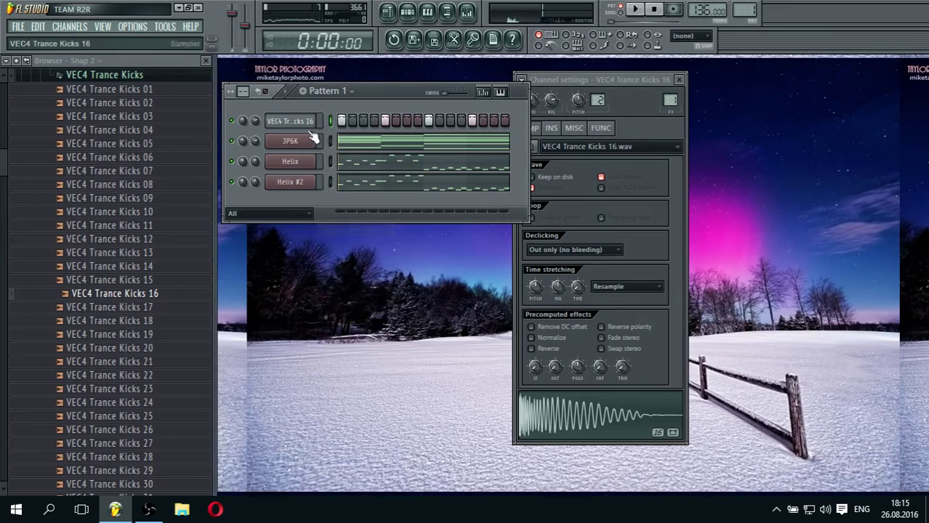
Route the VEC4 Trance Kicks 16 channel to mixer Insert 3 and start playback
click(306, 125)
click(669, 100)
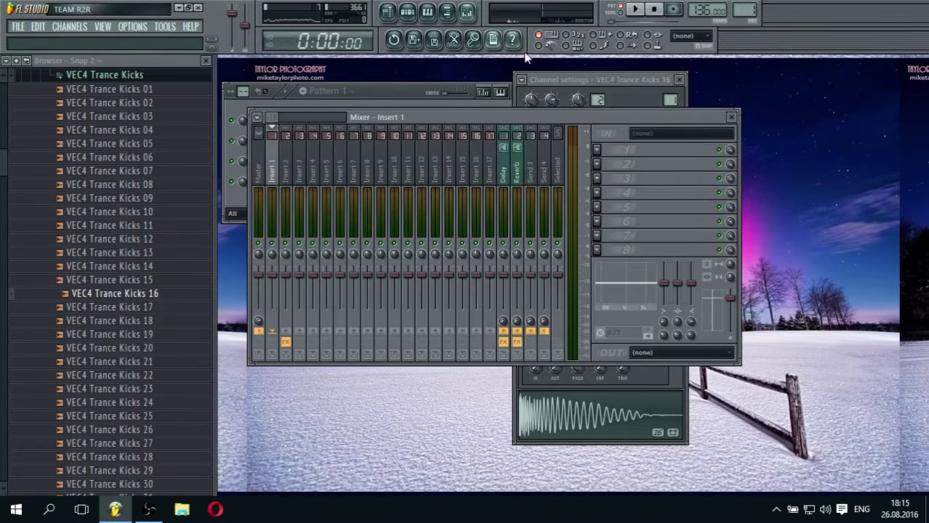
key(space)
drag(672, 100, 673, 96)
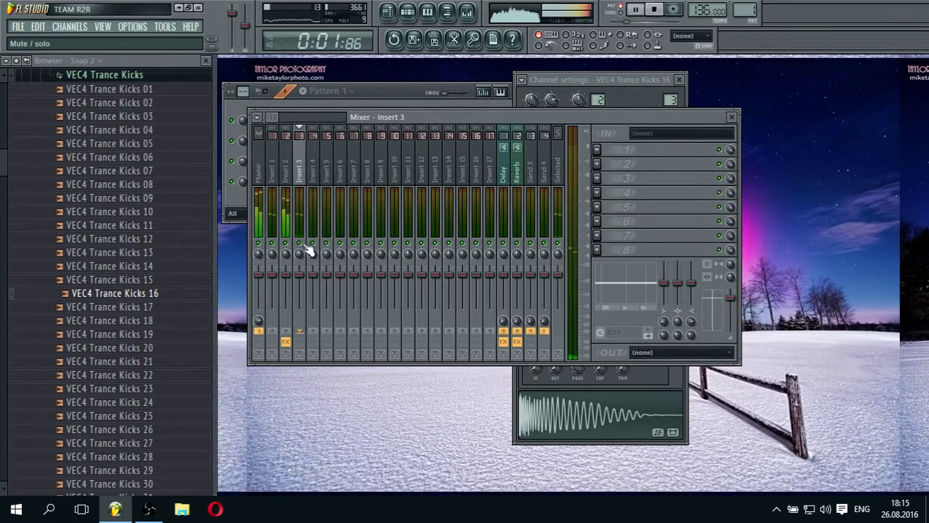
Lower the faders of Insert 1 and Insert 2 slightly, and route the JP6K channel to mixer Insert 1
mouse_move(287, 275)
mouse_down()
mouse_move(287, 284)
mouse_move(273, 280)
mouse_up()
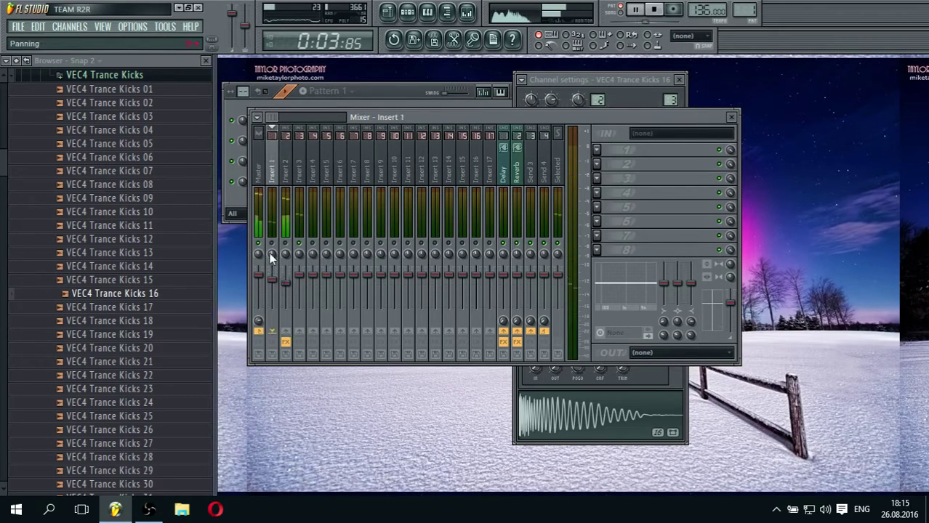
click(372, 92)
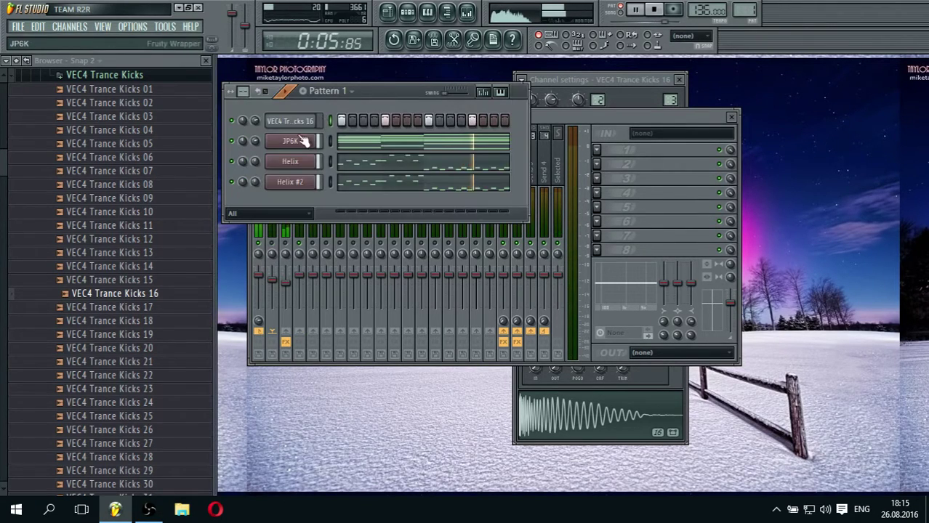
click(302, 141)
click(696, 114)
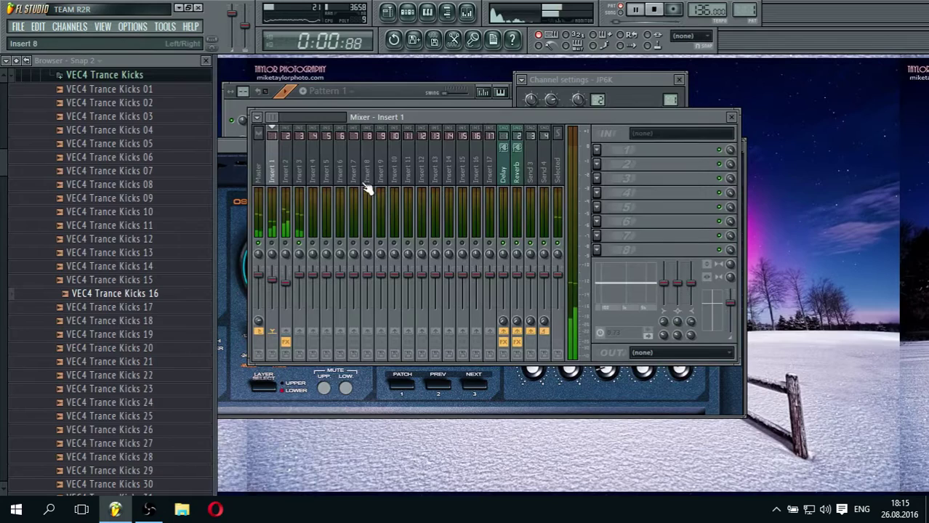
Add FabFilter Pro-Q (Mono) to the second effect slot of Insert 3 and place its window fully in view
click(300, 182)
click(617, 179)
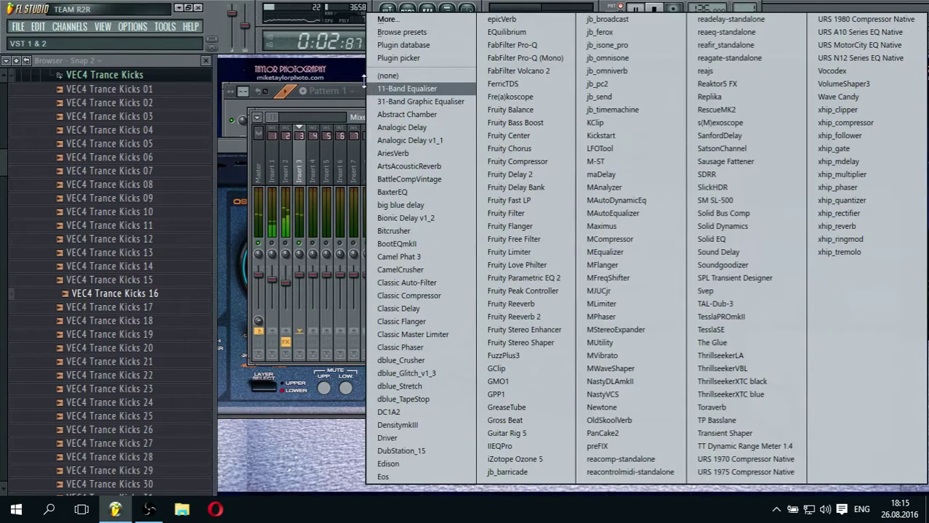
click(276, 98)
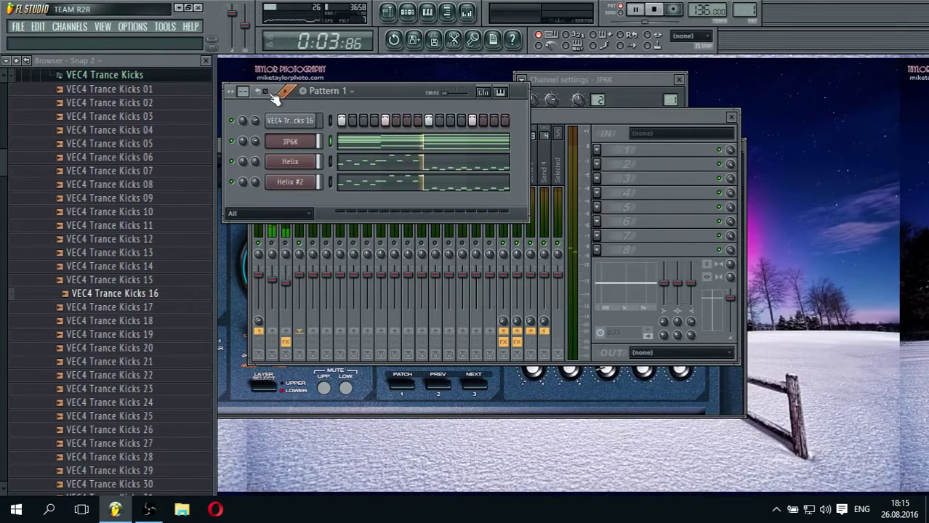
click(596, 164)
click(510, 56)
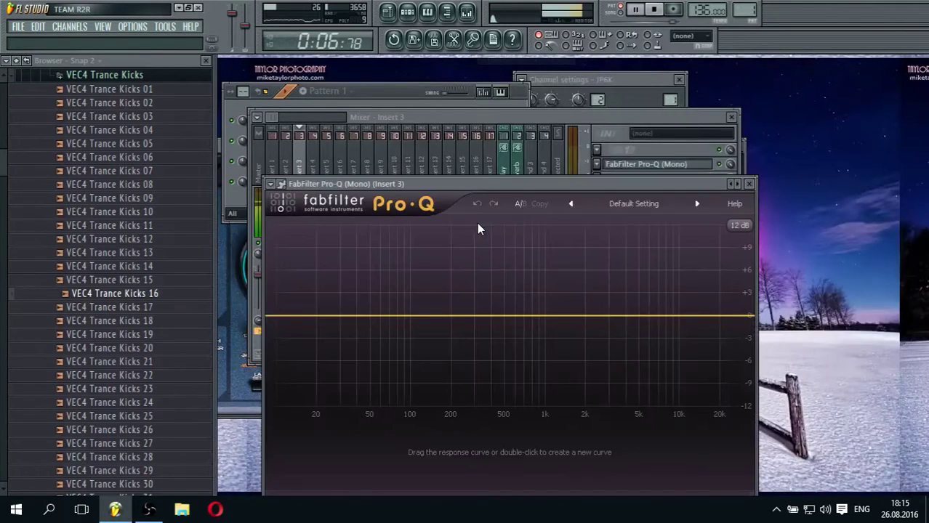
drag(431, 185, 441, 104)
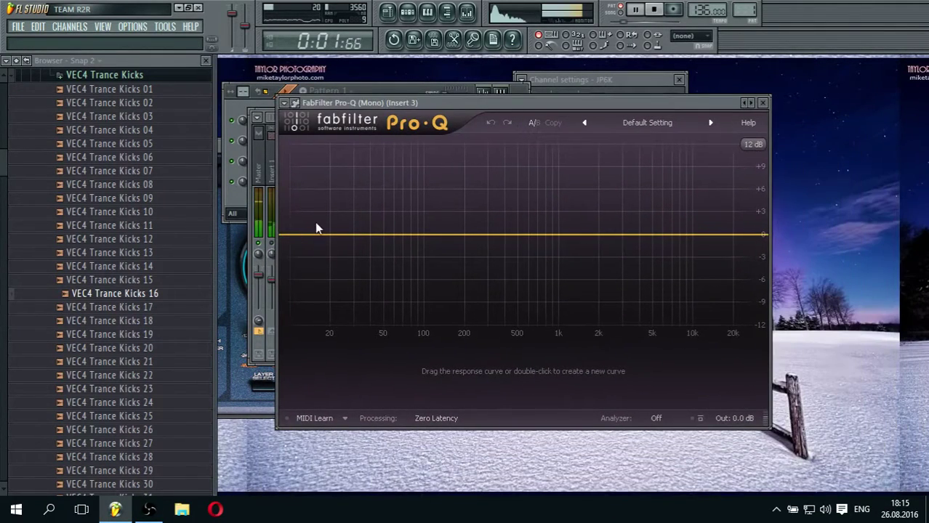
Add a low cut band in Pro-Q with a 48 dB/oct slope at about 18.7 Hz
double_click(292, 234)
click(411, 381)
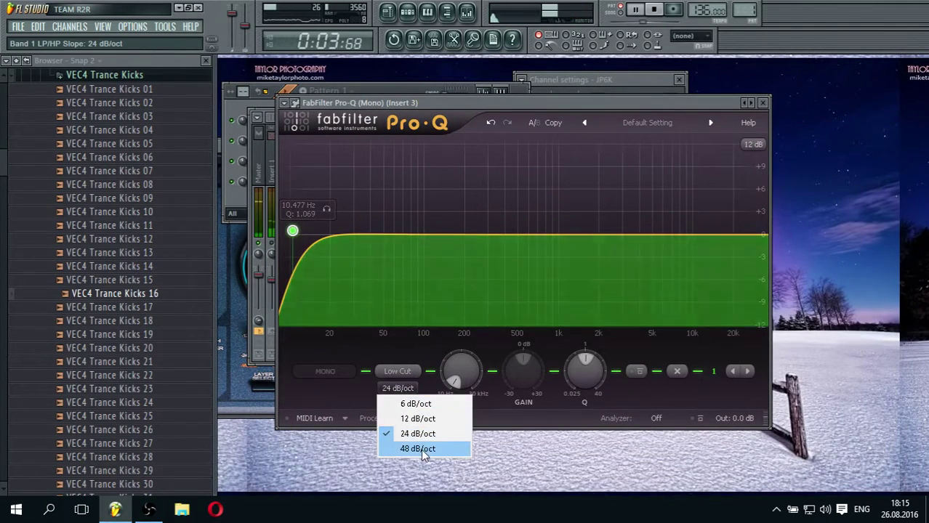
click(421, 447)
drag(452, 382, 473, 436)
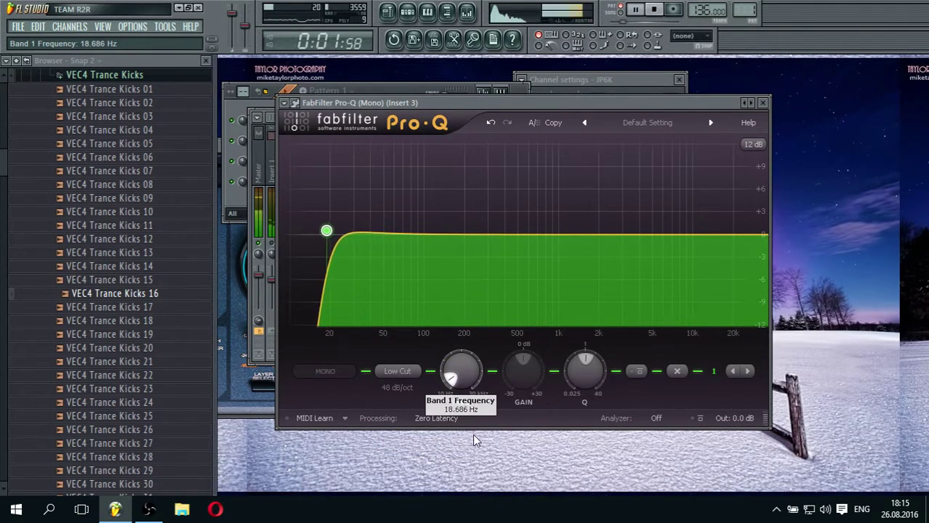
Add a 48 dB/oct high cut band above 20 kHz and set the Pro-Q analyzer to Post-EQ
click(755, 233)
click(657, 418)
click(674, 366)
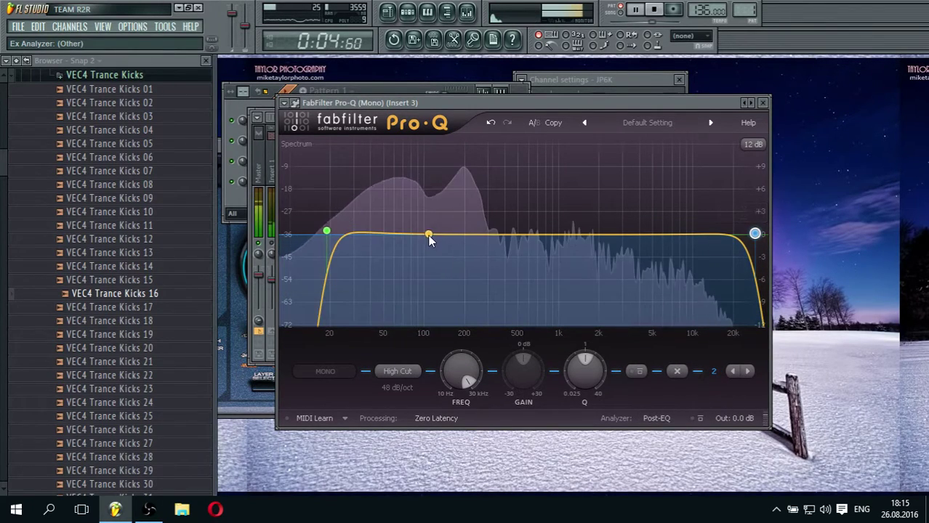
Shape the kick with bell bands: about +1 dB at 58 Hz, a slight dip near 300 Hz and a small boost near 10 kHz, then close Pro-Q
click(414, 231)
click(495, 240)
drag(496, 240, 485, 236)
drag(413, 230, 392, 226)
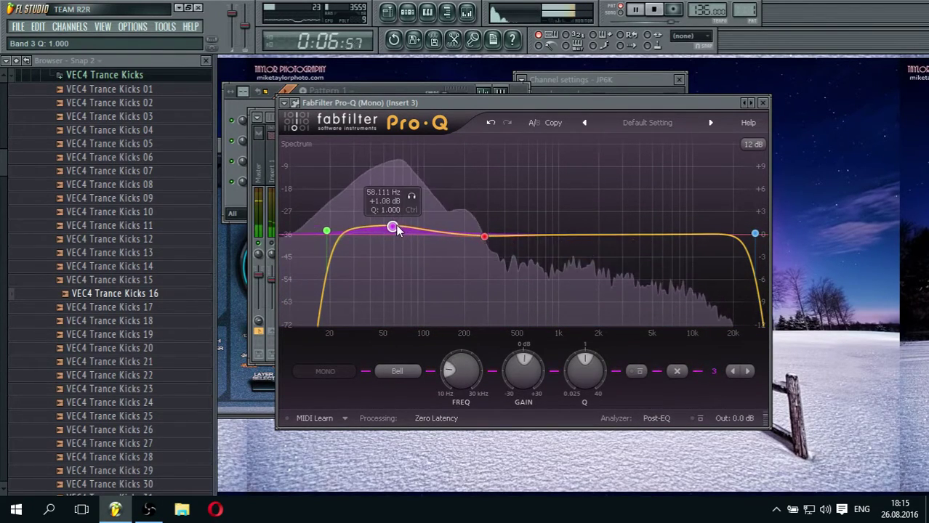
drag(689, 233, 696, 224)
click(763, 102)
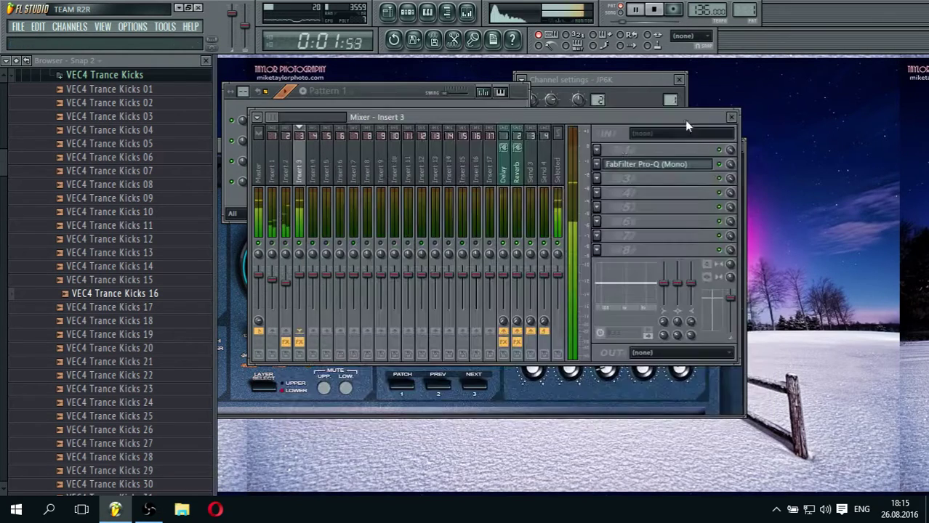
Reopen the JP6K plugin and set its filter cutoff frequency to 64
click(285, 186)
click(271, 208)
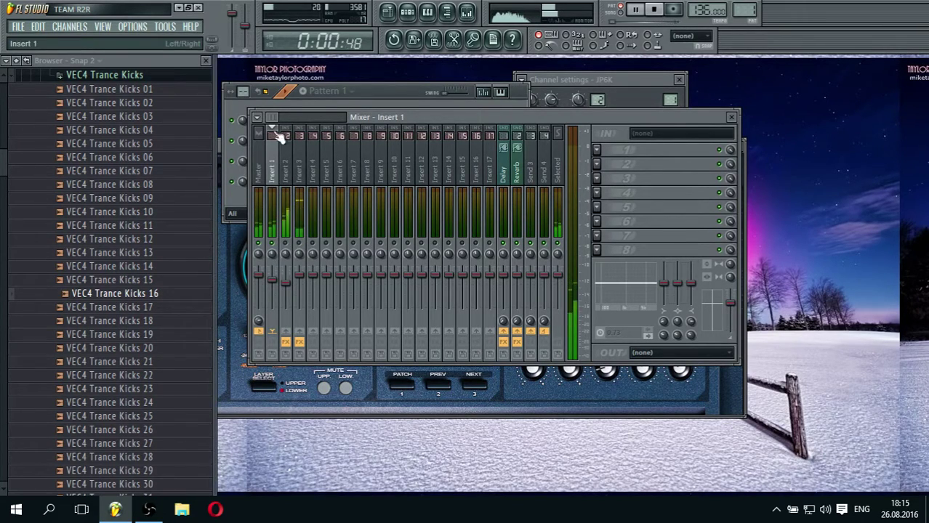
click(301, 88)
click(297, 145)
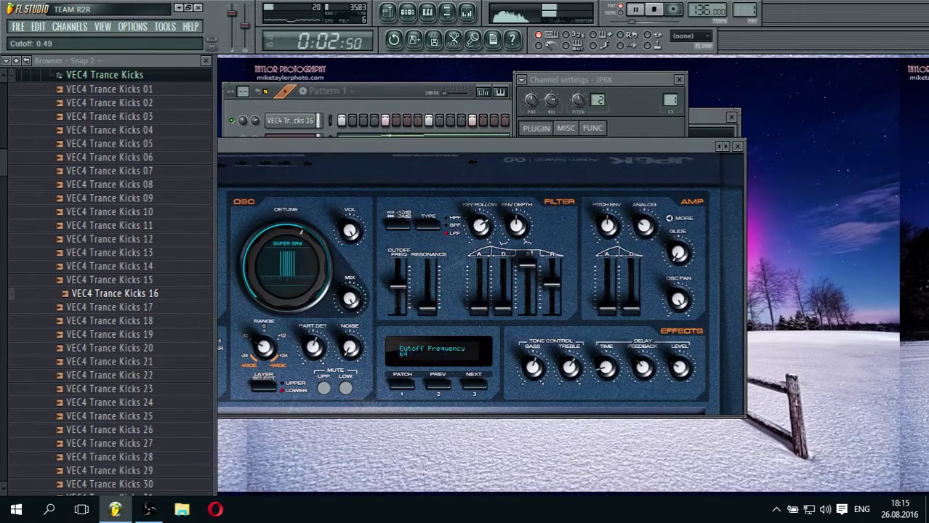
Load Toraverb into the sixth effect slot of mixer Insert 1
click(466, 12)
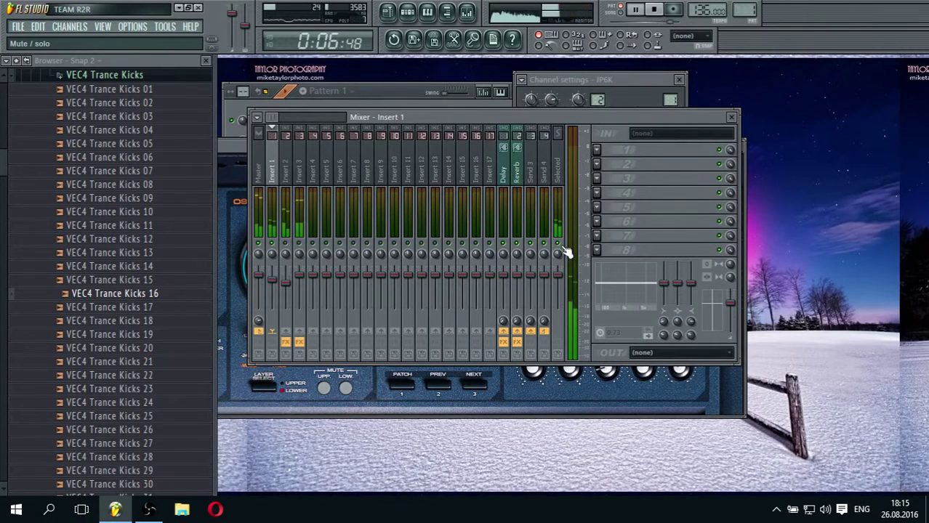
click(598, 222)
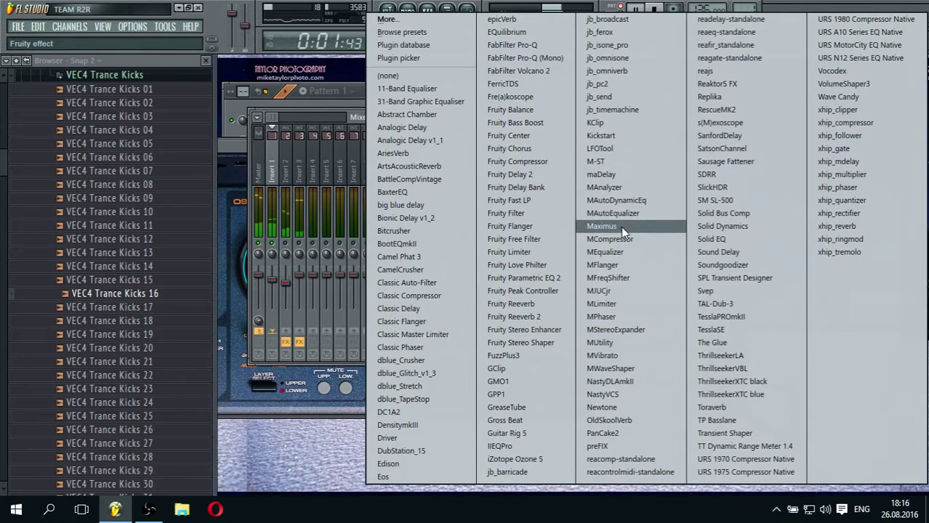
click(713, 408)
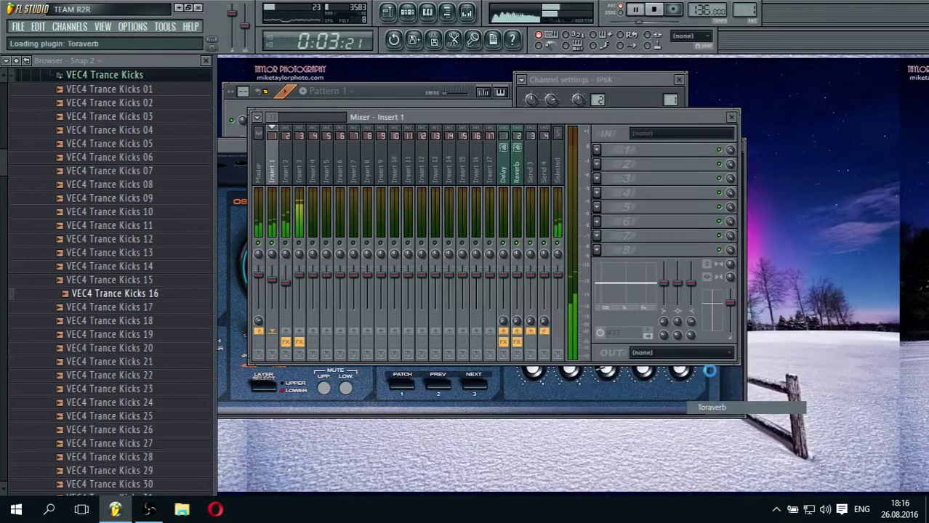
Advance Toraverb's presets to Smooth Piano Ballad and set its dry/wet mix to 67/33%
click(639, 345)
click(639, 345)
click(639, 345)
click(639, 345)
click(639, 345)
click(639, 346)
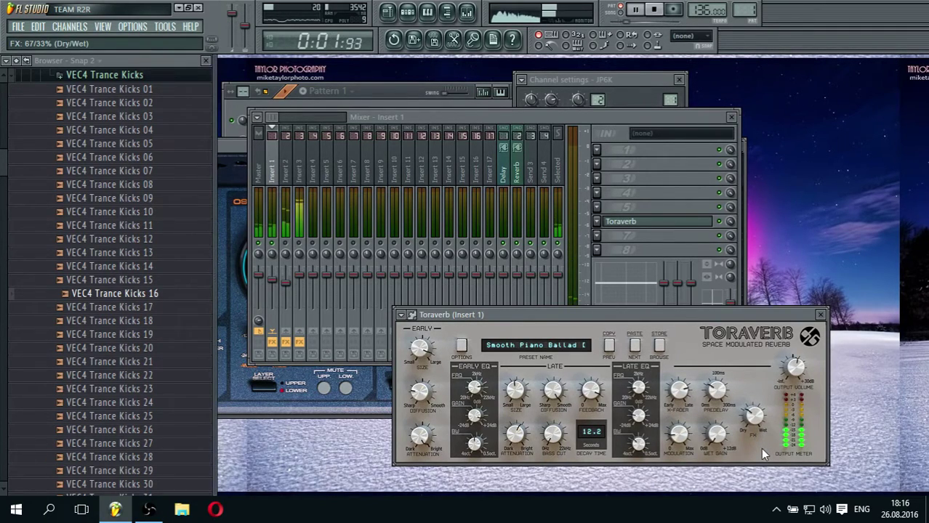
Load FabFilter Pro-Q into the second effect slot of mixer Insert 1 and add a low cut at about 27 Hz
click(596, 165)
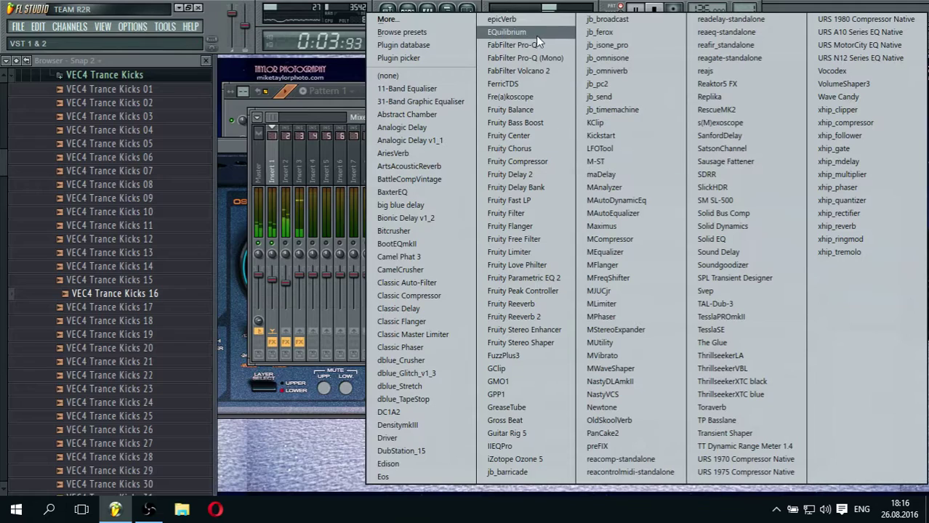
click(517, 44)
double_click(286, 314)
drag(286, 314, 334, 318)
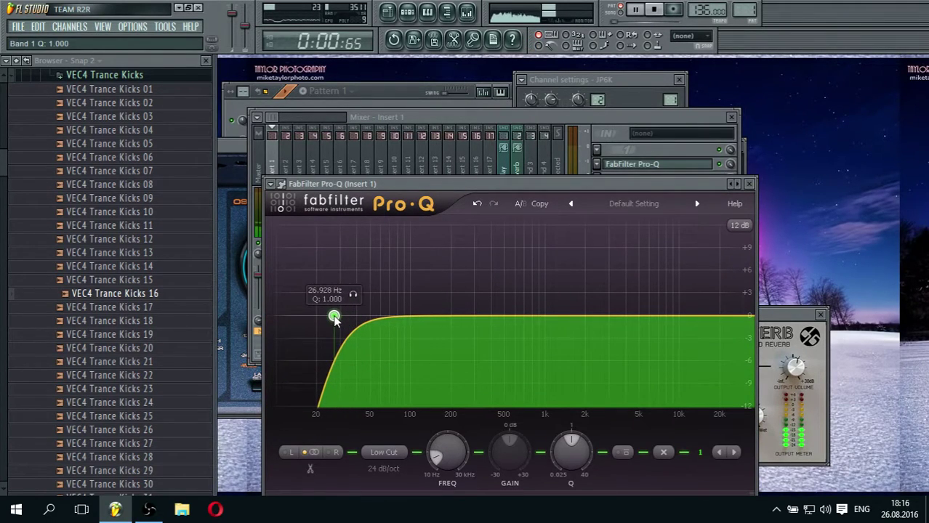
Load FabFilter Pro-Q on mixer Insert 2 and add a low cut at roughly 33 Hz
click(367, 115)
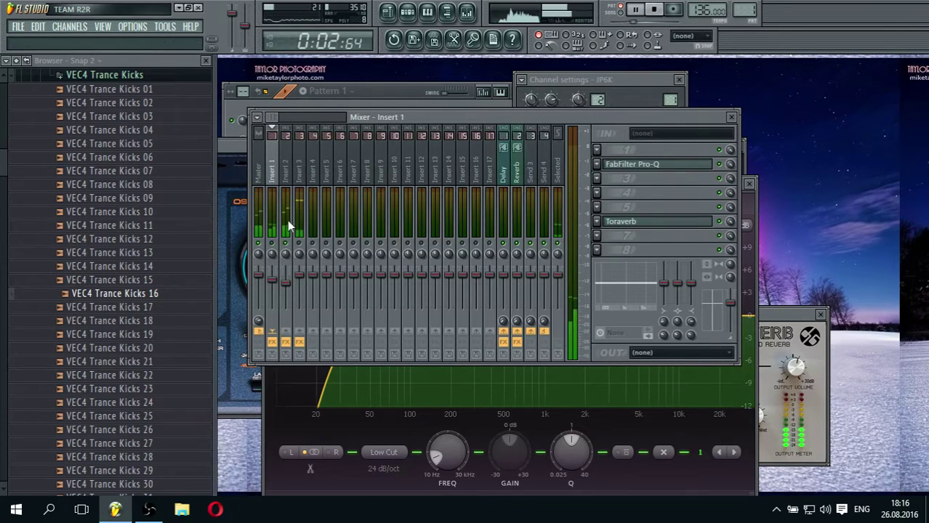
click(286, 187)
click(621, 163)
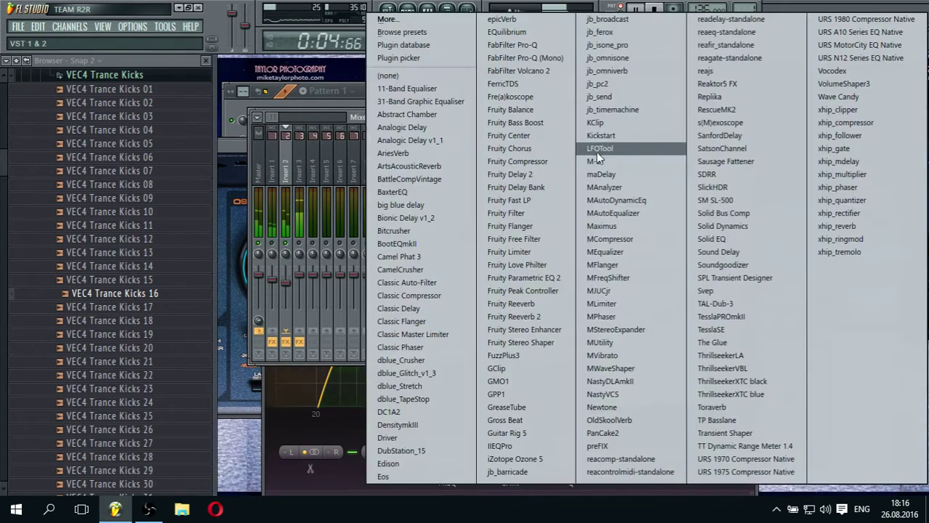
click(544, 46)
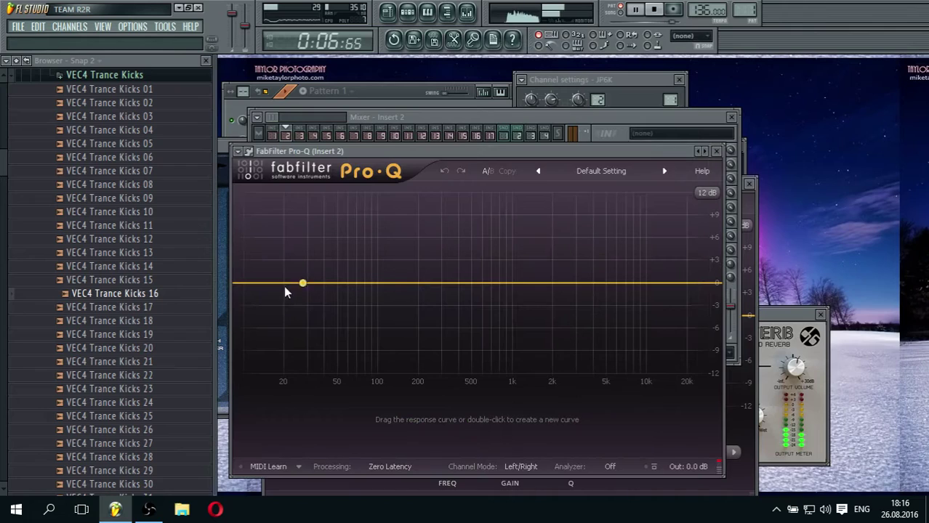
click(265, 284)
drag(266, 284, 314, 289)
Add bell boosts of about +1.35 dB at 457 Hz and +2 dB near 18 kHz, then raise Insert 2's fader slightly
drag(441, 284, 468, 274)
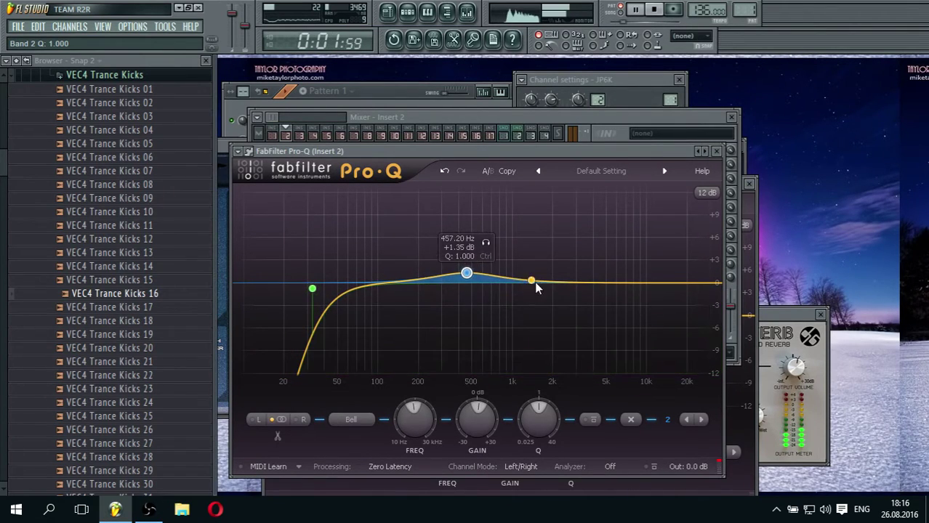
drag(598, 282, 671, 267)
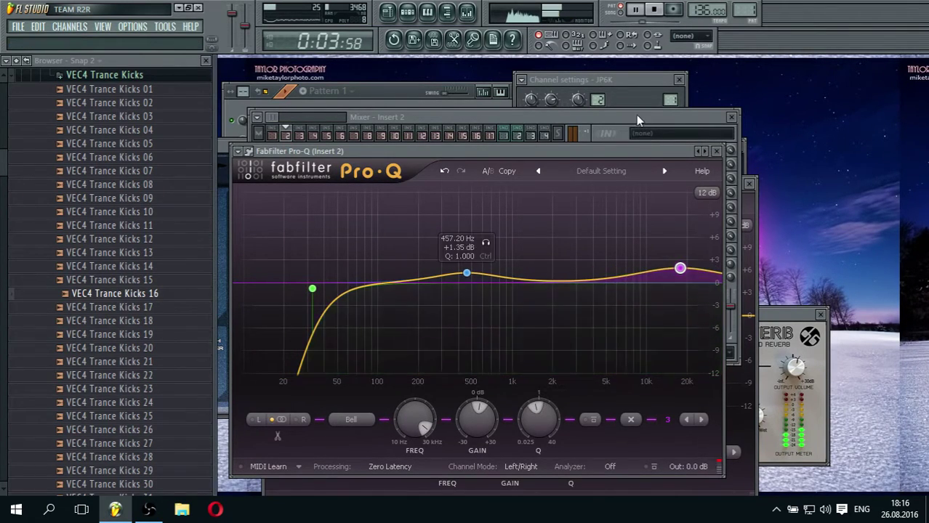
click(637, 117)
drag(287, 283, 286, 280)
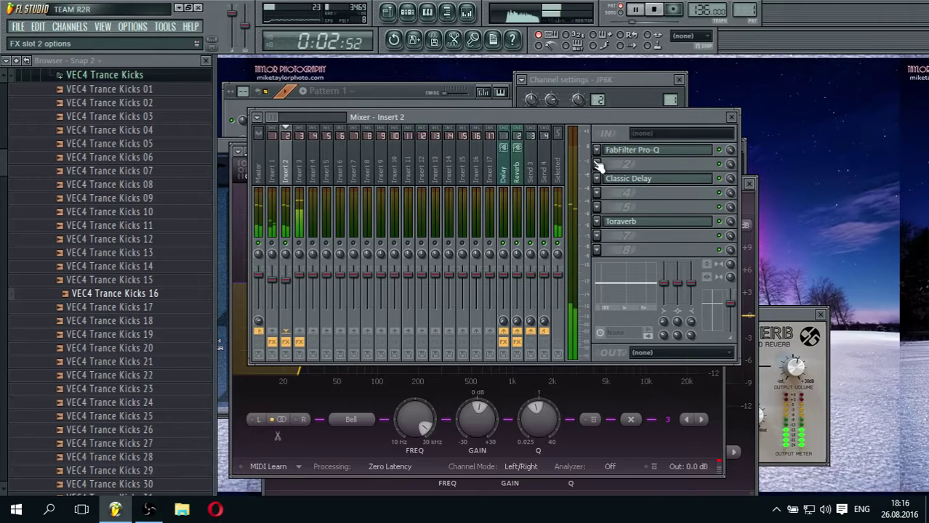
Set Toraverb's late feedback on Insert 2 to 75.9% and move the reverb up to the fifth effect slot
click(633, 221)
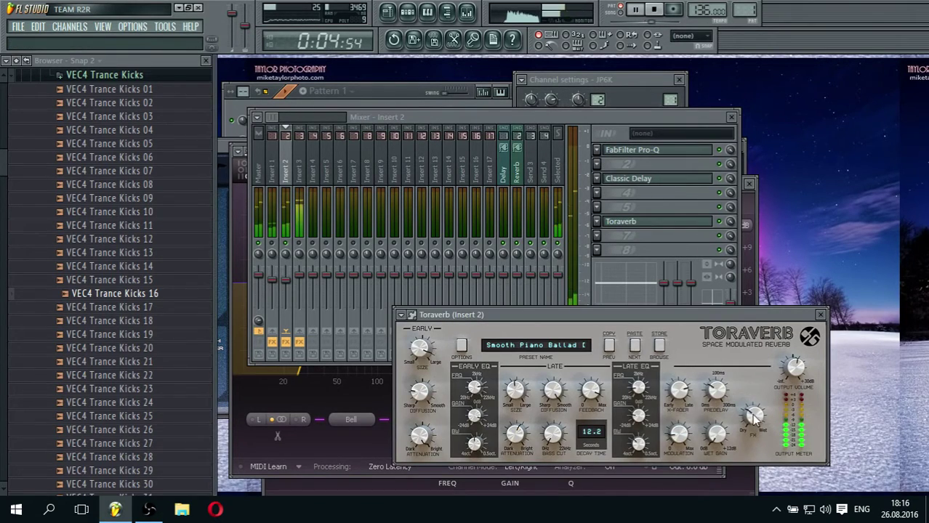
drag(591, 392, 591, 407)
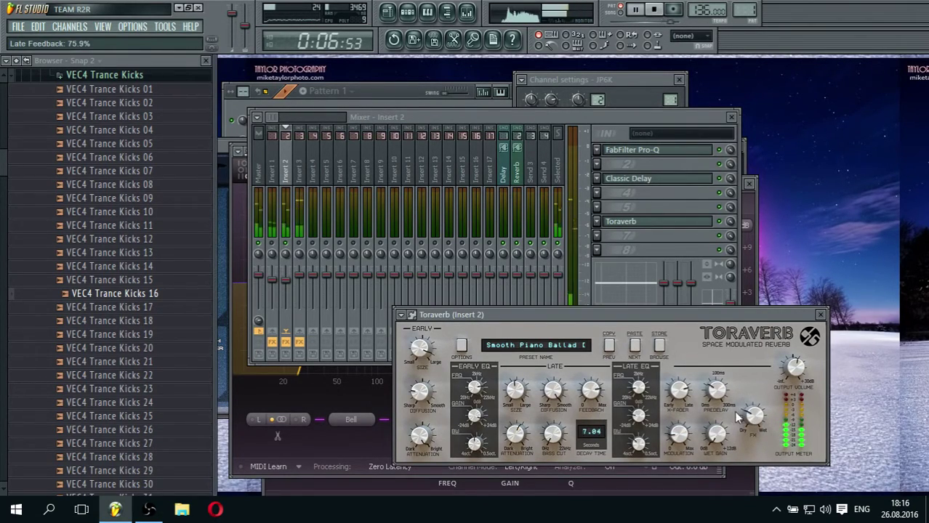
click(639, 210)
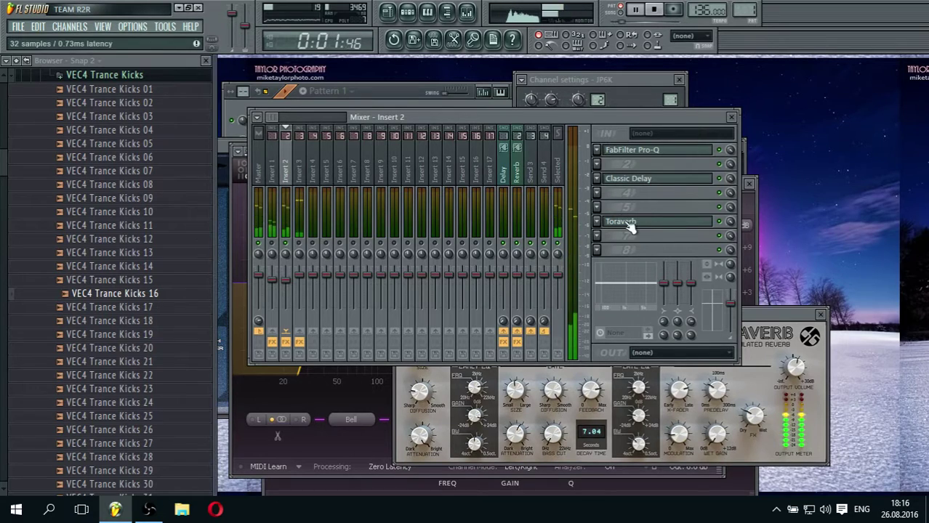
scroll(630, 223, up, 1)
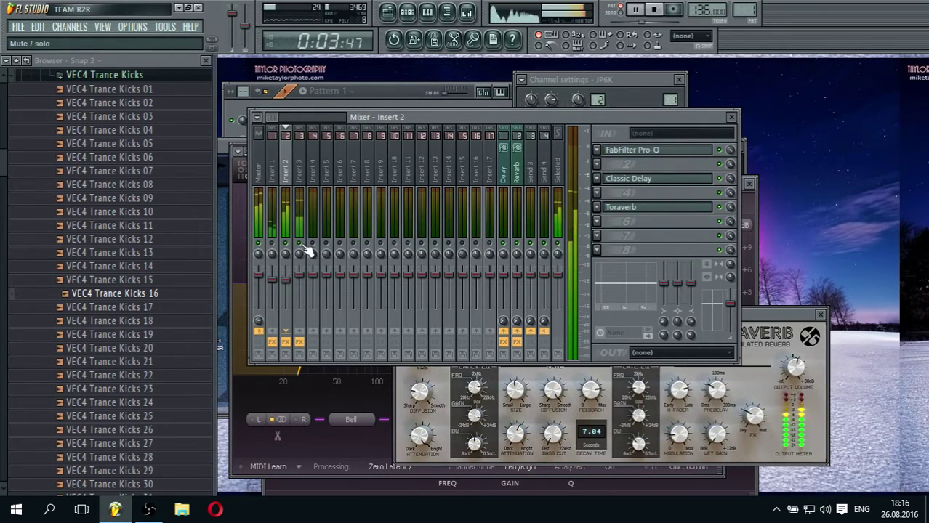
Stop playback and close the mixer, channel settings, Pro-Q and Toraverb windows, leaving only the channel rack open
click(307, 103)
key(space)
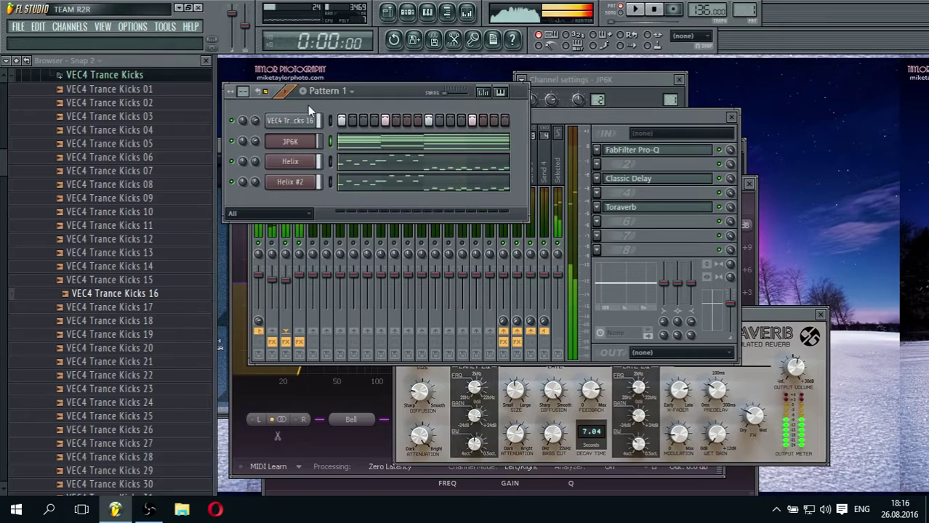
click(65, 27)
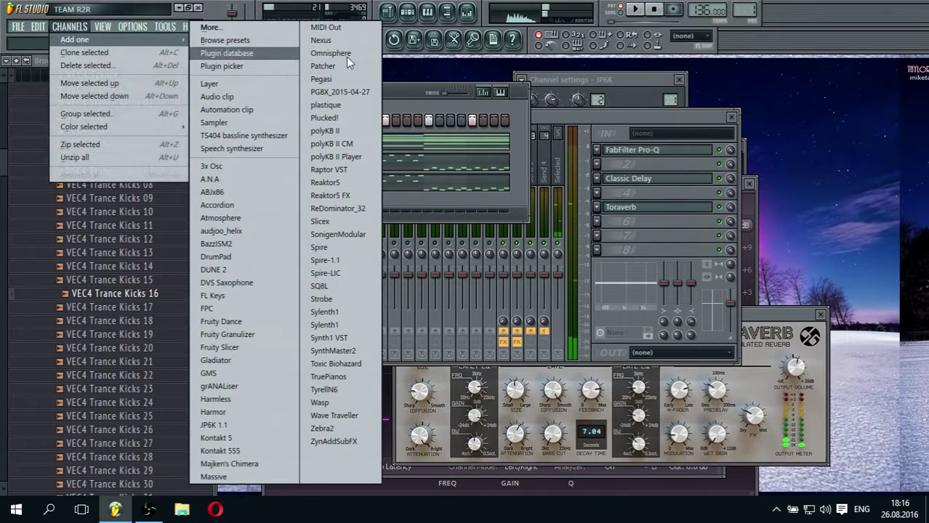
click(443, 66)
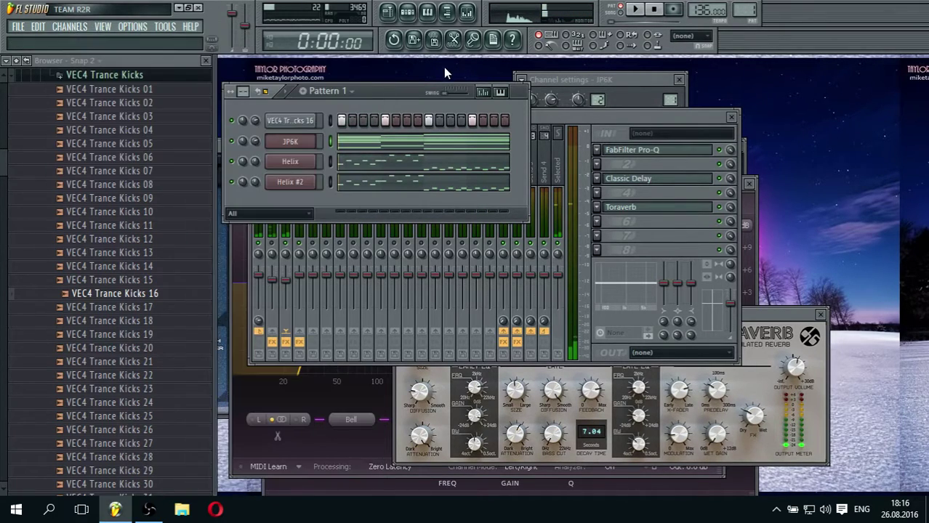
right_click(293, 180)
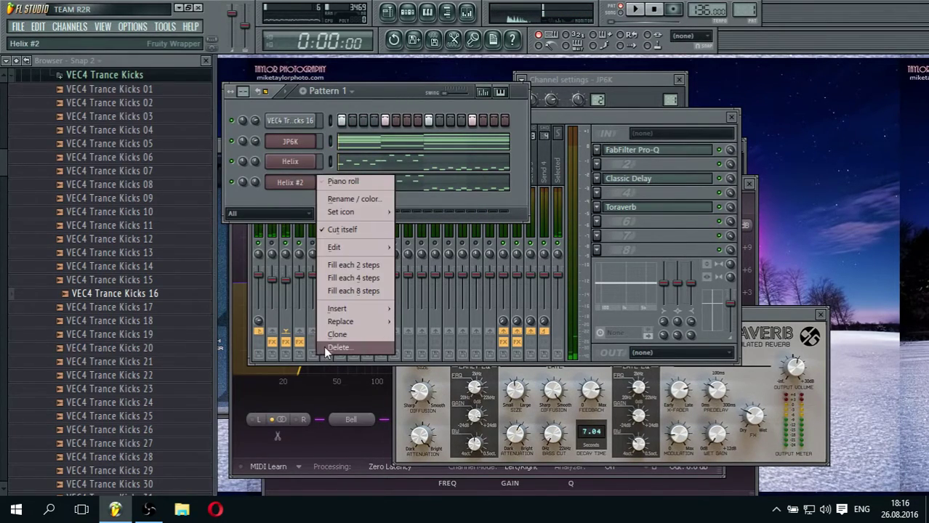
click(731, 117)
click(736, 144)
click(716, 150)
click(748, 185)
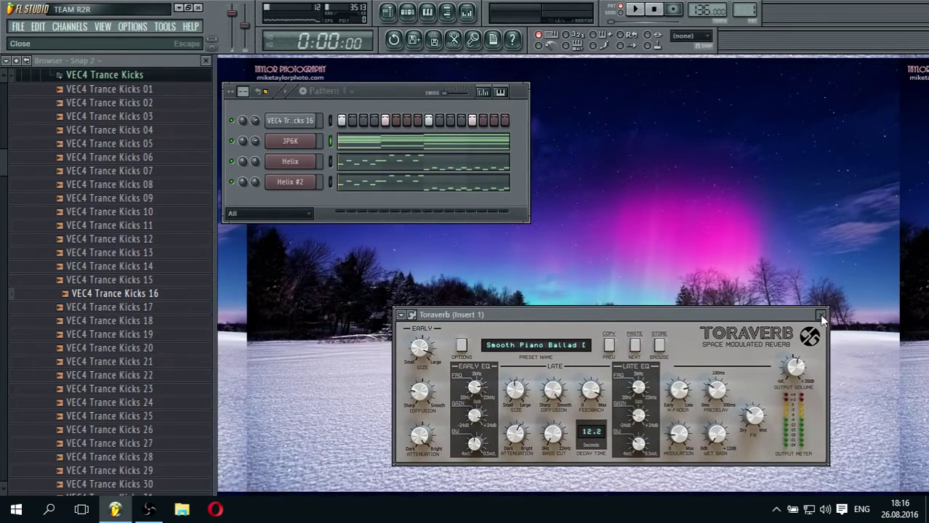
click(820, 314)
Add Spire-1.1 as a new channel and reset it to the init patch
click(64, 27)
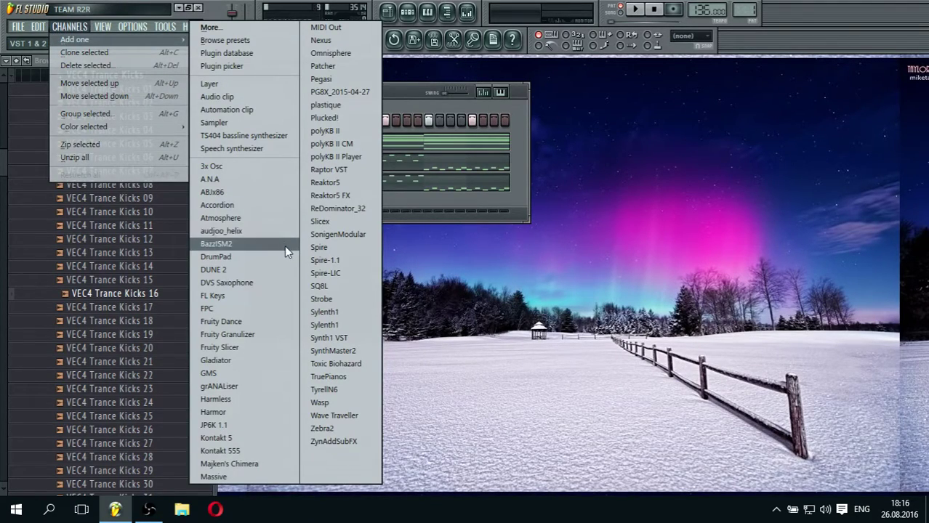
click(327, 268)
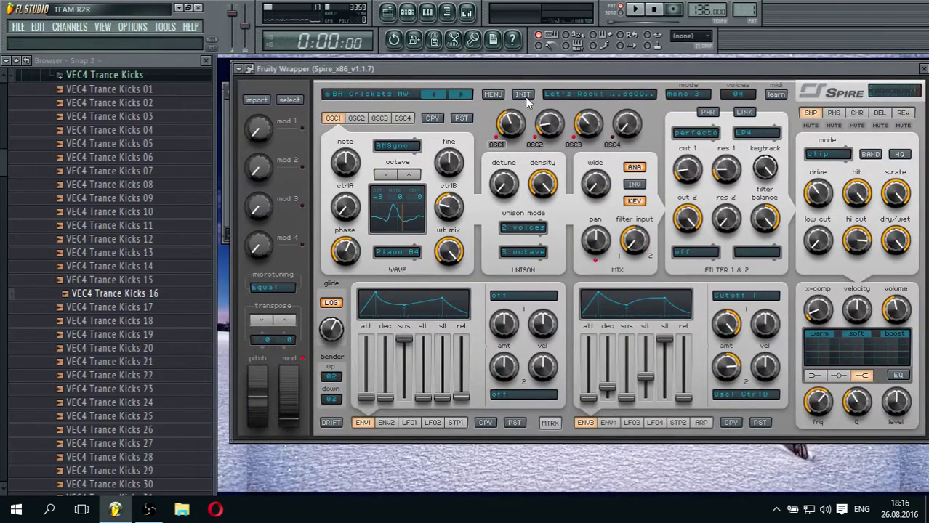
click(523, 95)
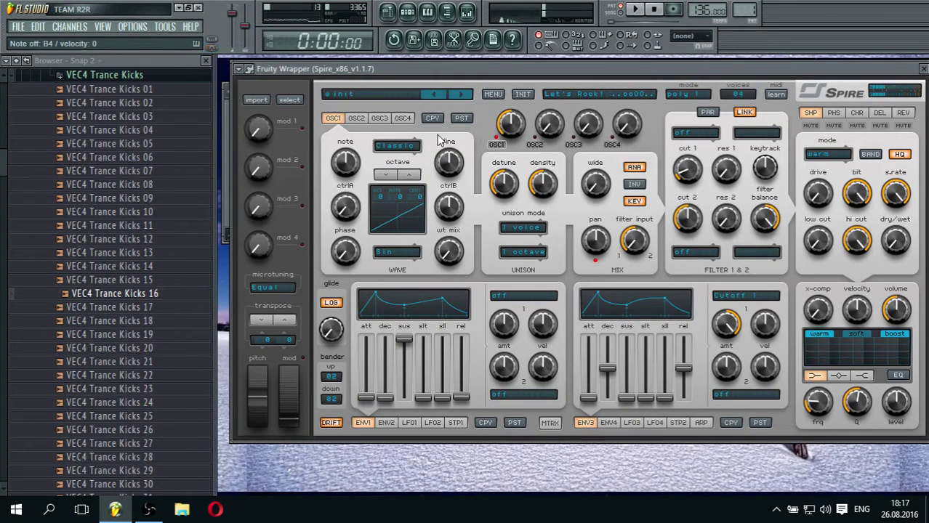
Set Spire's filter 1 to perfecto, lower envelope 3's cutoff amount and raise its sustain to about a quarter
click(694, 134)
click(702, 170)
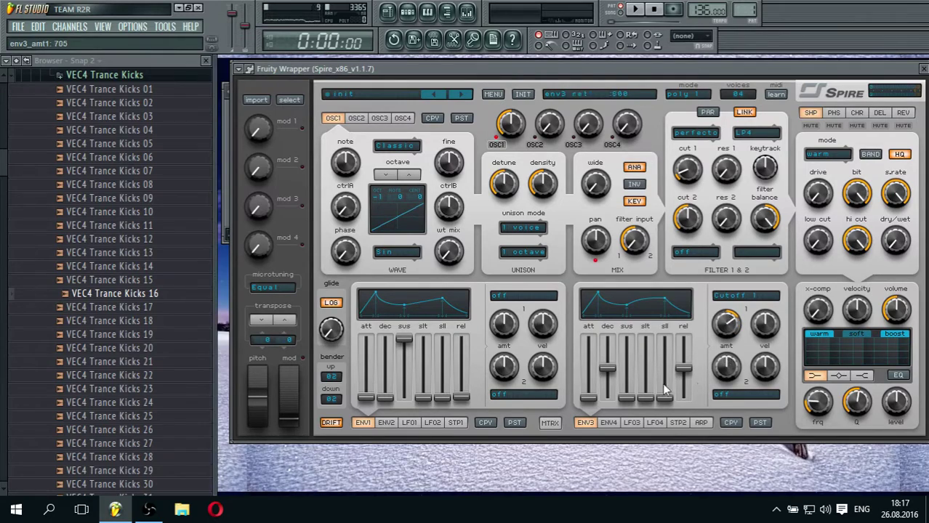
drag(631, 399, 632, 378)
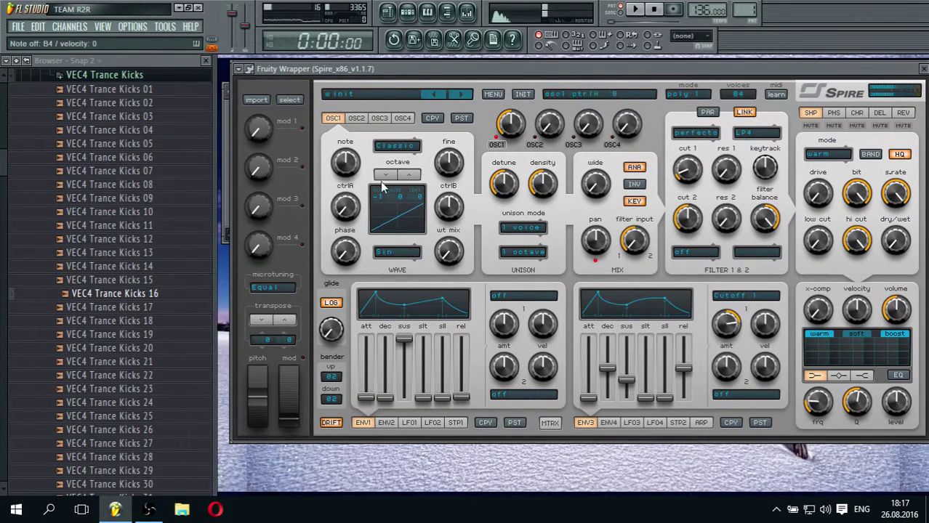
Set oscillator 1's unison to 4 voices with detune at 0 and density at maximum
click(523, 229)
click(533, 305)
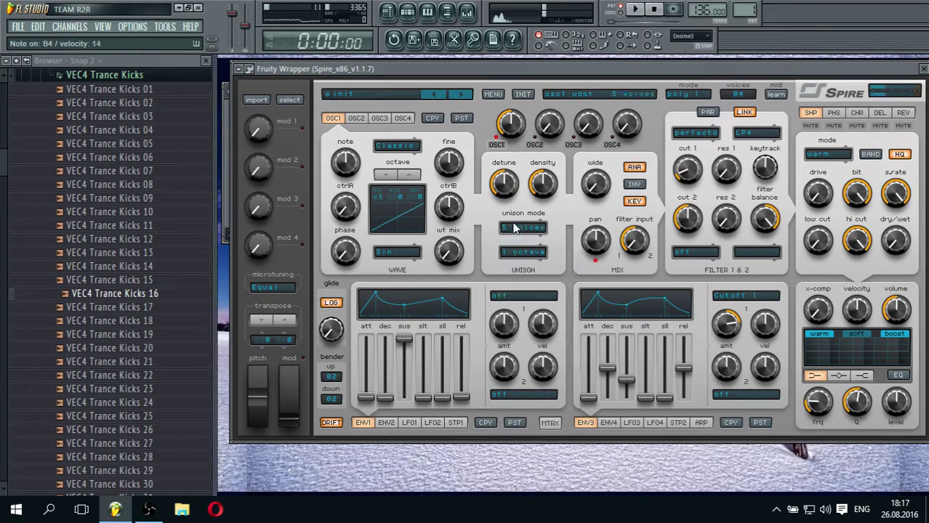
click(519, 230)
click(531, 297)
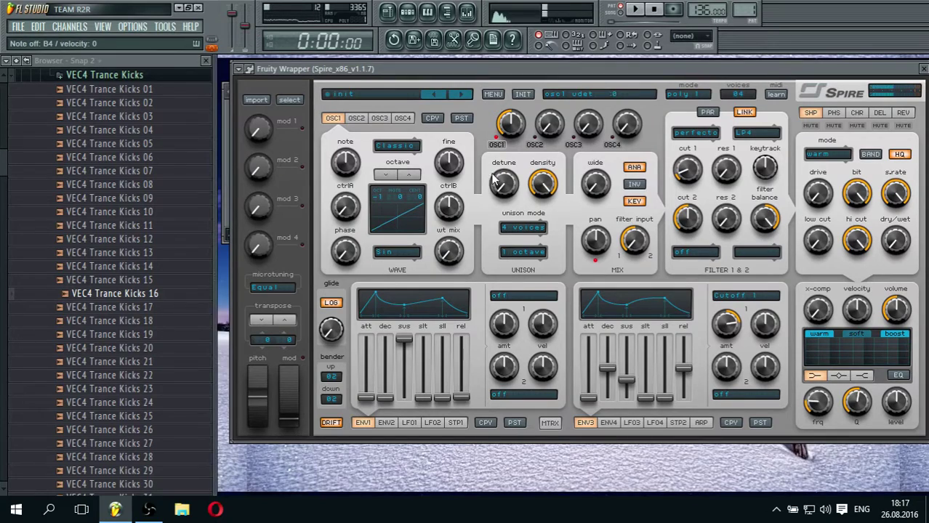
Choose the Bass 3 wave for oscillator 1, raise its phase and wavetable mix, and set its octave to -2
click(404, 251)
click(404, 252)
click(404, 251)
click(399, 138)
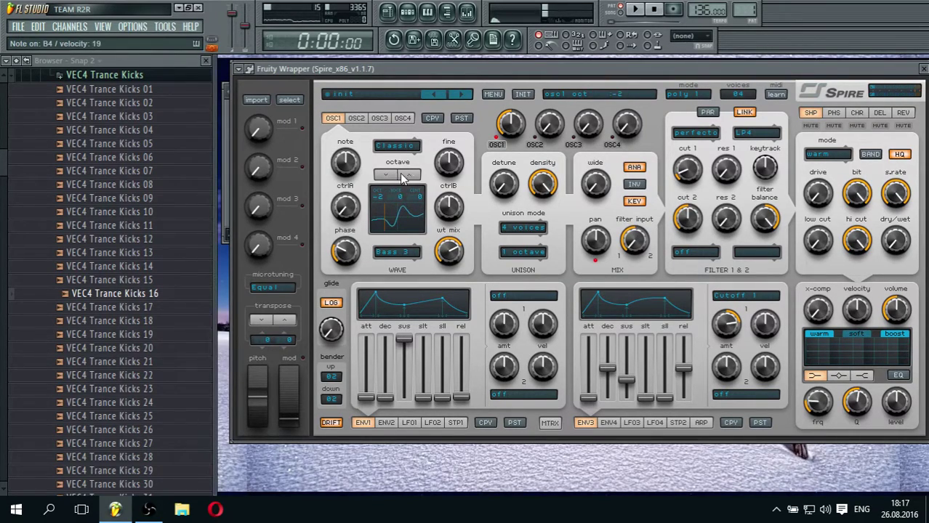
Raise filter 1's cutoff, set its resonance to 135, and slightly raise envelope 3's sustain and envelope 1's release
drag(697, 177, 698, 133)
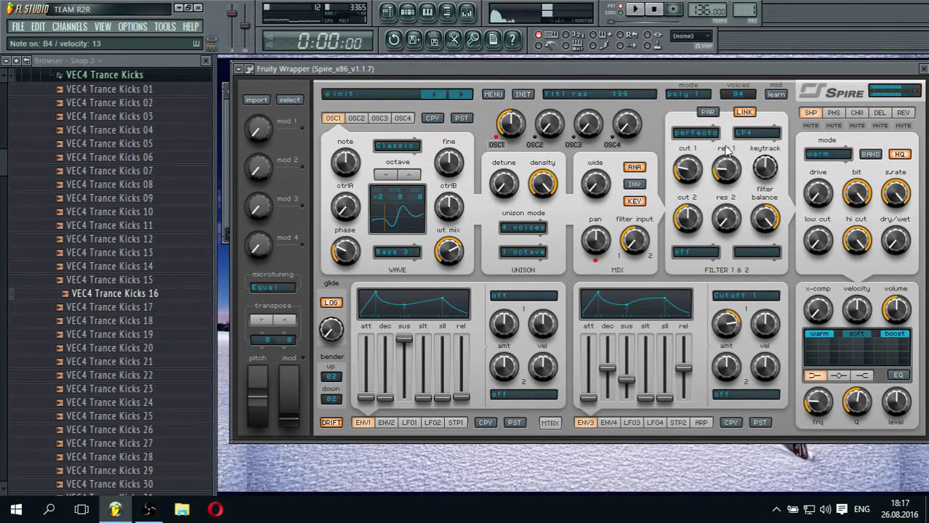
drag(635, 385, 635, 391)
drag(461, 397, 468, 383)
drag(816, 331, 812, 314)
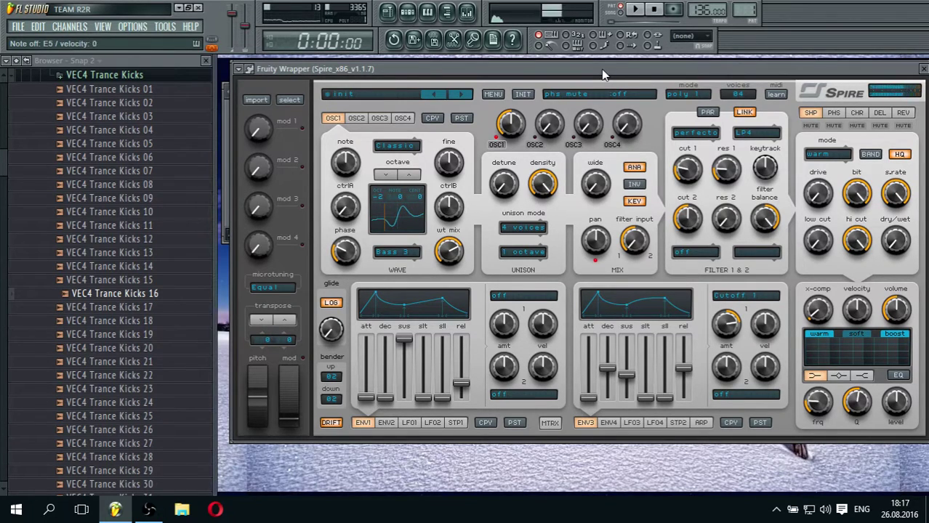
Set Spire's voice mode to mono 1 and x-comp to 45, and bring up the phaser effect settings
drag(602, 69, 571, 72)
click(654, 96)
click(712, 117)
click(802, 116)
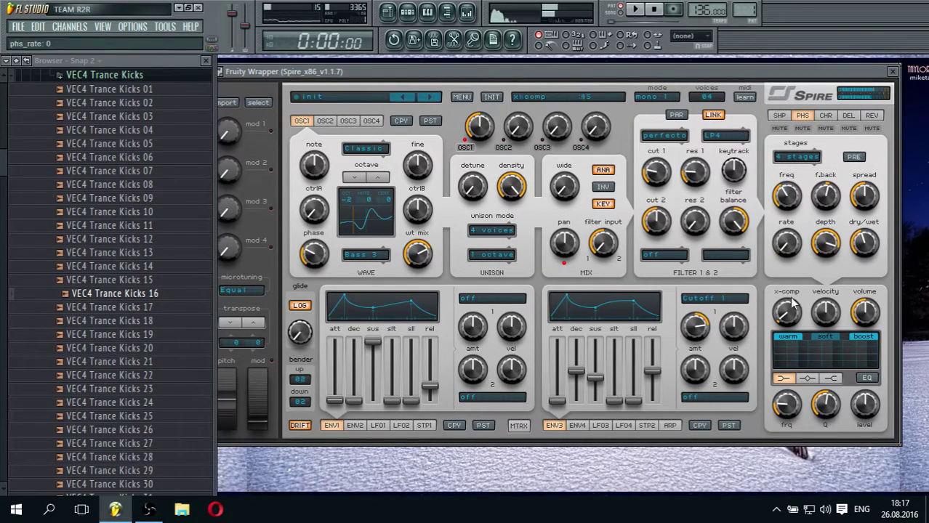
Blend in a little of the warm shaper, set the unison detune to 310, and lower envelope 1's sustain while raising its decay
click(779, 116)
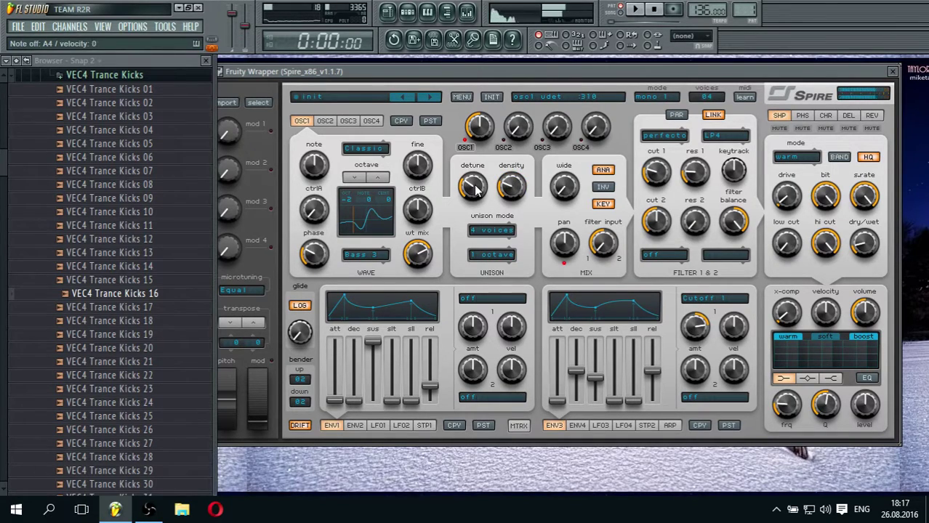
drag(371, 352, 377, 376)
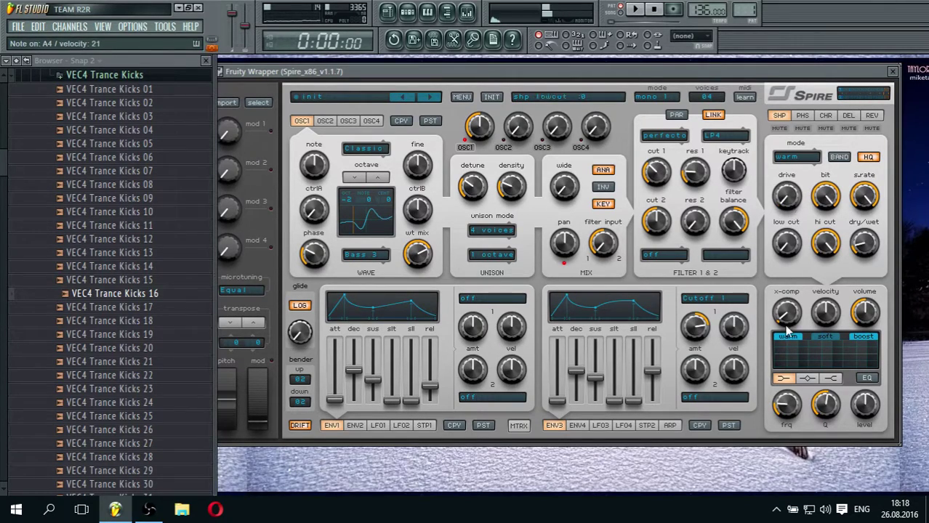
Mute the phaser and set up a light chorus with a low dry/wet mix, reduced width and a slower rate
click(803, 117)
click(803, 129)
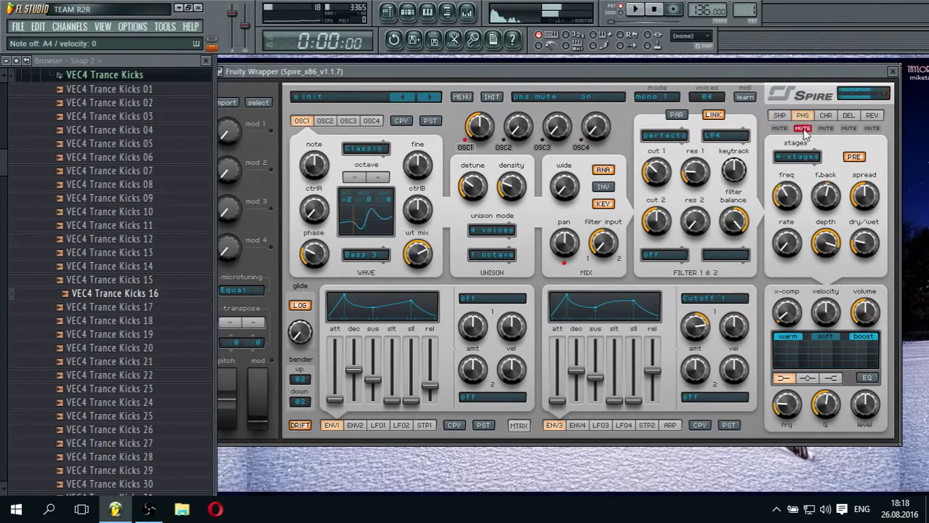
click(827, 118)
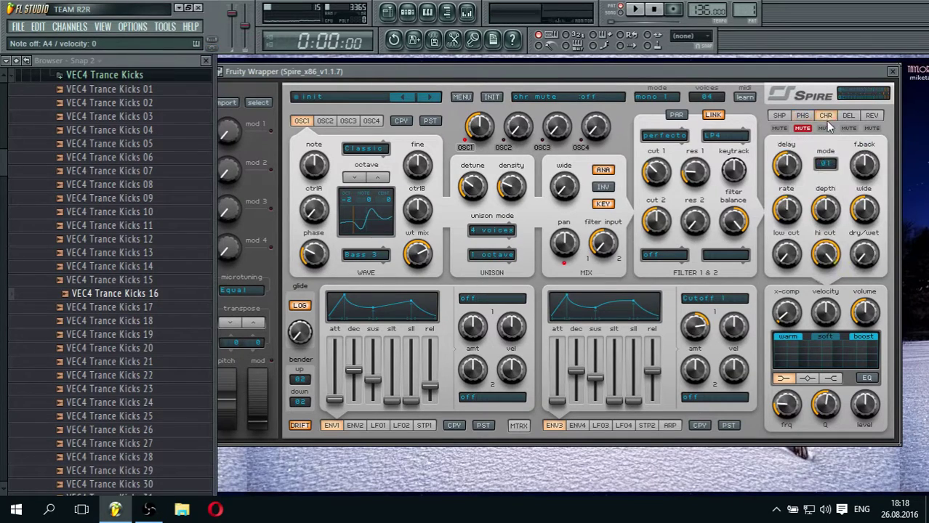
mouse_move(865, 255)
mouse_down()
mouse_move(875, 221)
mouse_move(862, 261)
mouse_up()
drag(865, 215, 863, 242)
drag(861, 289, 864, 285)
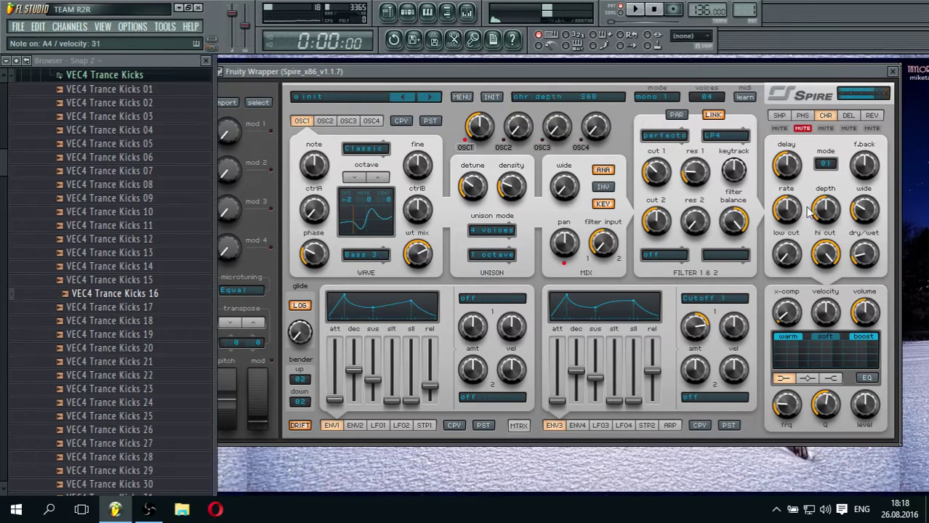
drag(797, 224, 796, 251)
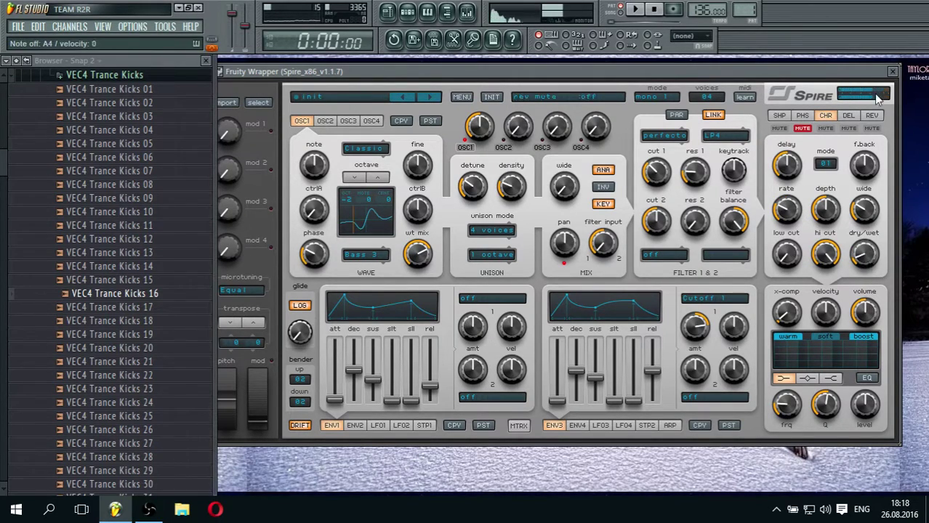
Close Spire, open its channel's piano roll and place a one-step F#4 note on the second sixteenth of bar 1
click(892, 71)
right_click(328, 205)
click(341, 201)
scroll(270, 37, down, 3)
mouse_move(91, 347)
mouse_down()
mouse_move(42, 348)
mouse_move(82, 349)
mouse_up()
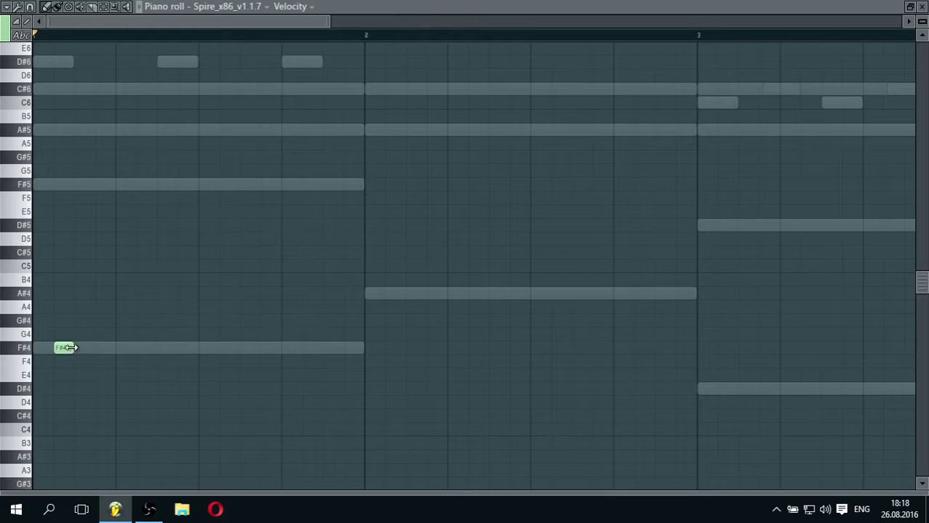
Add F#4 notes on the fourth and seventh sixteenths of bar 1, making the last one two steps long
click(140, 351)
right_click(170, 353)
click(61, 352)
click(106, 350)
click(163, 350)
key(space)
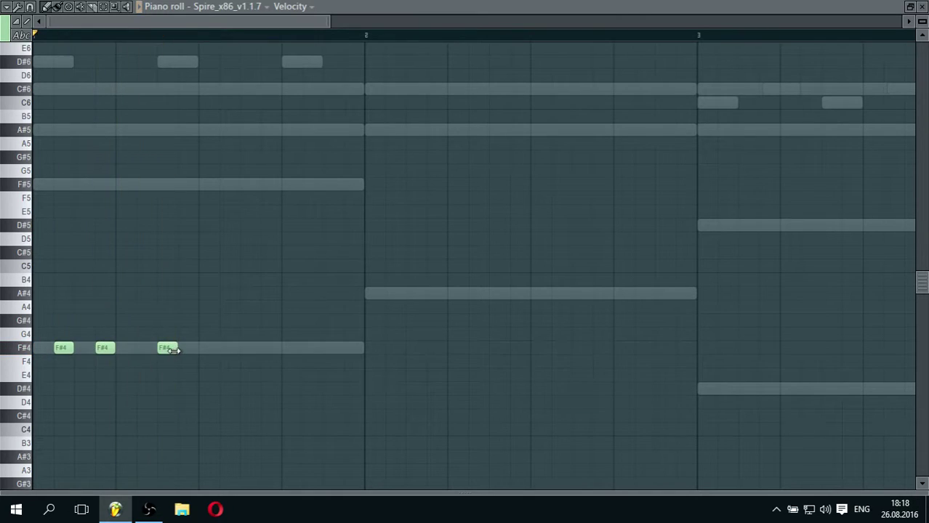
key(space)
key(space)
Copy the three-note group into the second half of bar 1, and duplicate the full bar onto A#4 in bar 2
drag(62, 314, 168, 381)
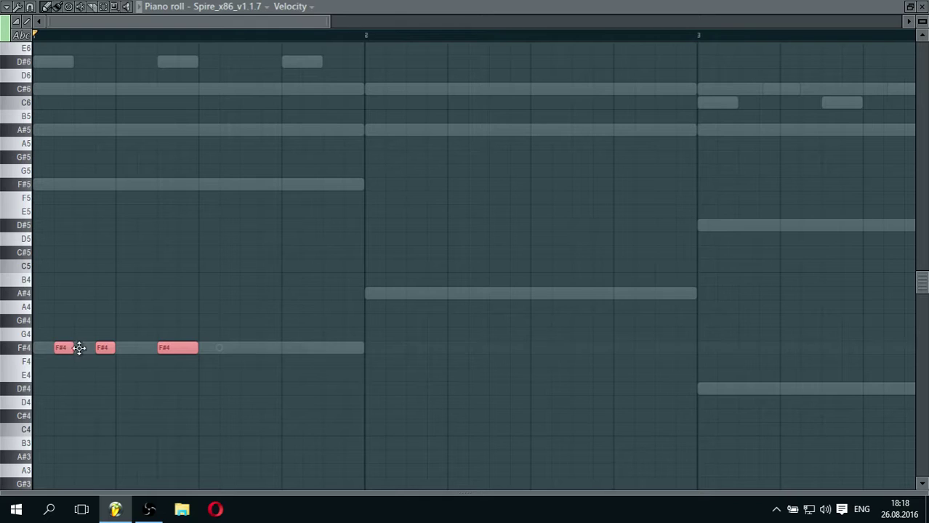
shift+drag(68, 348, 231, 348)
key(space)
scroll(293, 23, down, 3)
key(ctrl+a)
shift+drag(50, 347, 232, 292)
key(shift+i)
key(space)
Copy the one-bar bass rhythm onto D#4 in bars 3 and 4
click(23, 404)
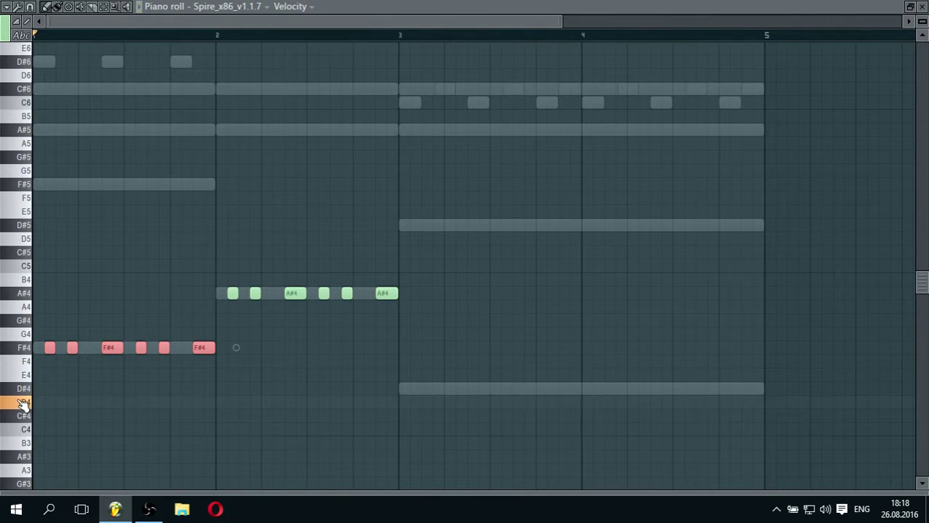
shift+drag(48, 353, 415, 393)
shift+drag(415, 393, 599, 389)
key(ctrl+d)
Quantize all bass notes with the Shuffle groove template, leaving end times, and close the piano roll during playback
key(ctrl+a)
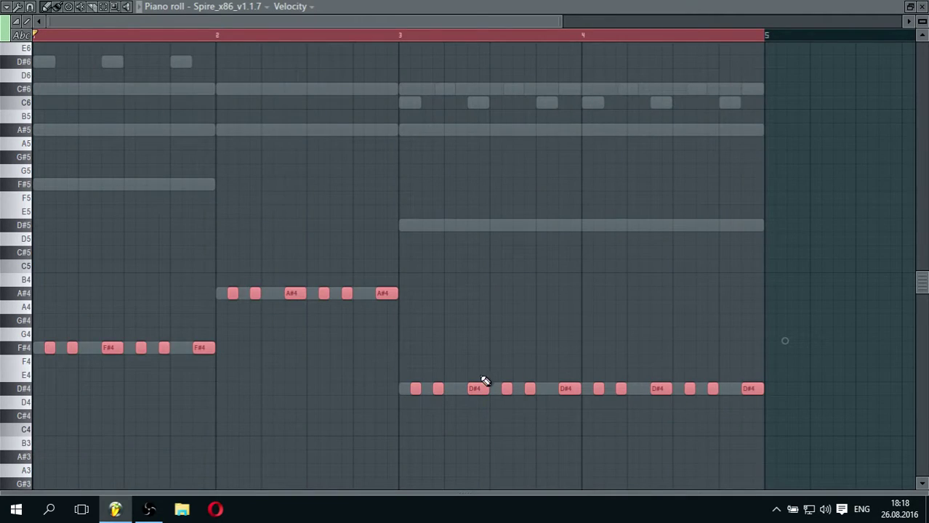
key(alt+q)
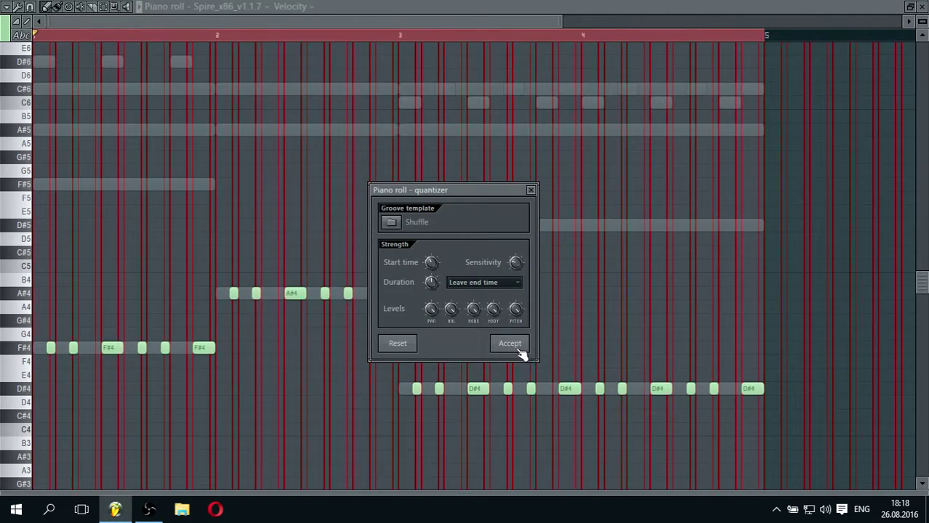
click(528, 352)
key(space)
click(921, 7)
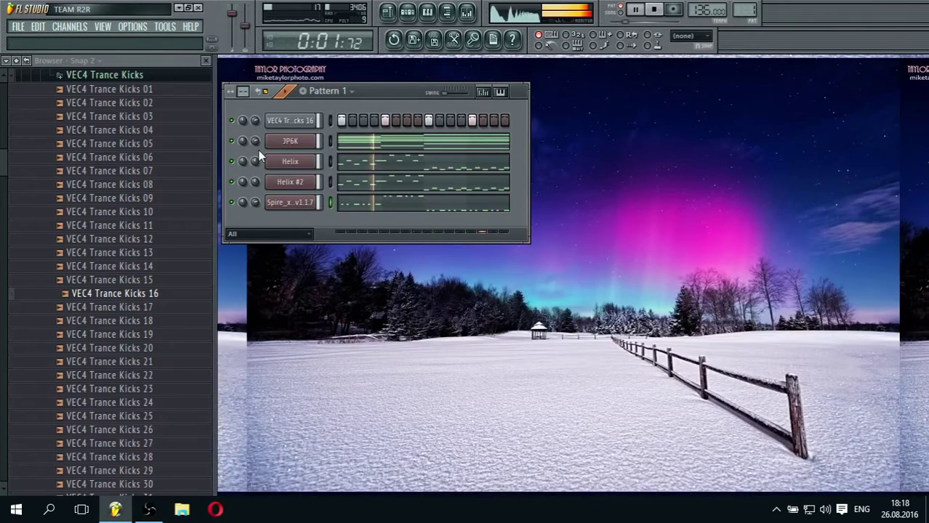
Set Spire's oscillator 1 waveform to TriSine with the wavetable mix at 0, and close the synth
click(290, 206)
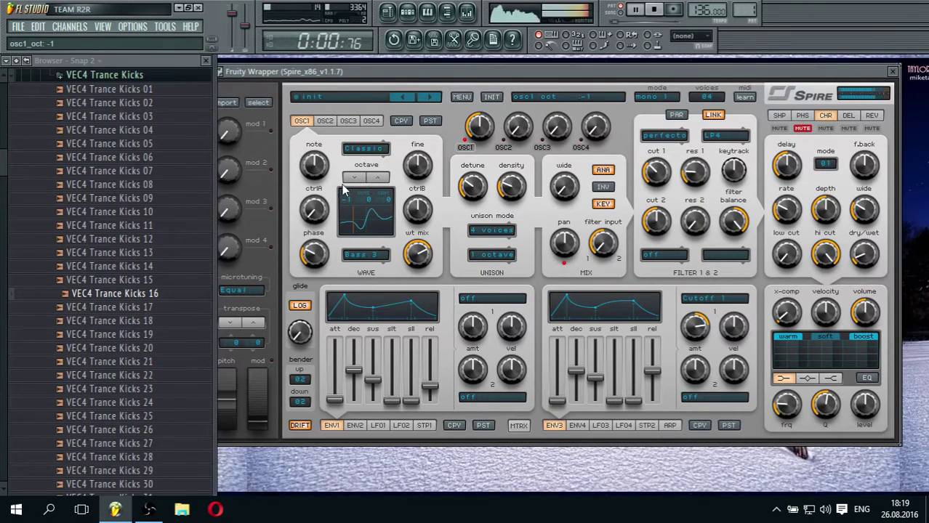
click(367, 253)
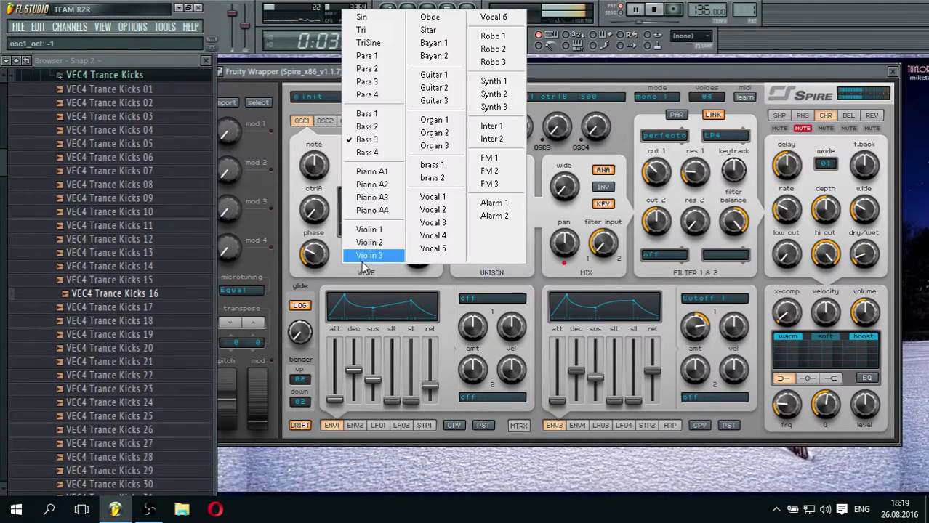
click(372, 42)
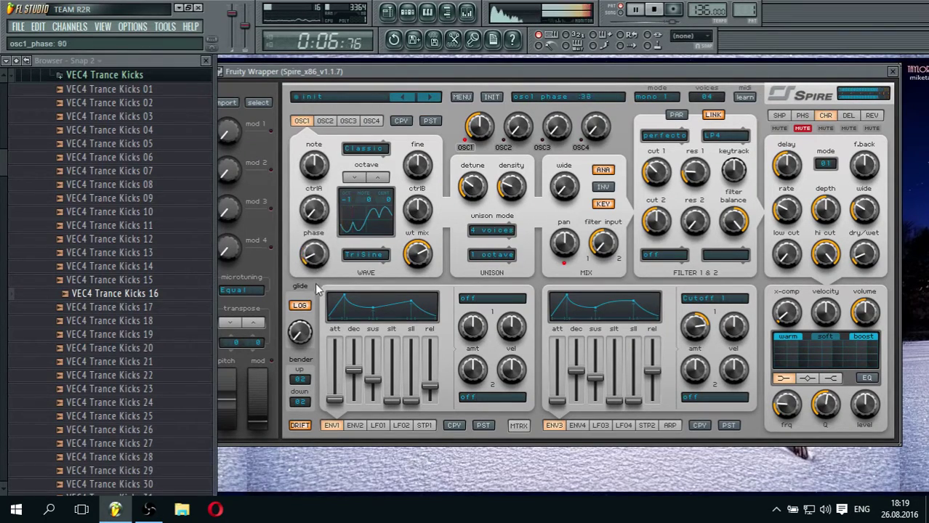
drag(408, 258, 409, 354)
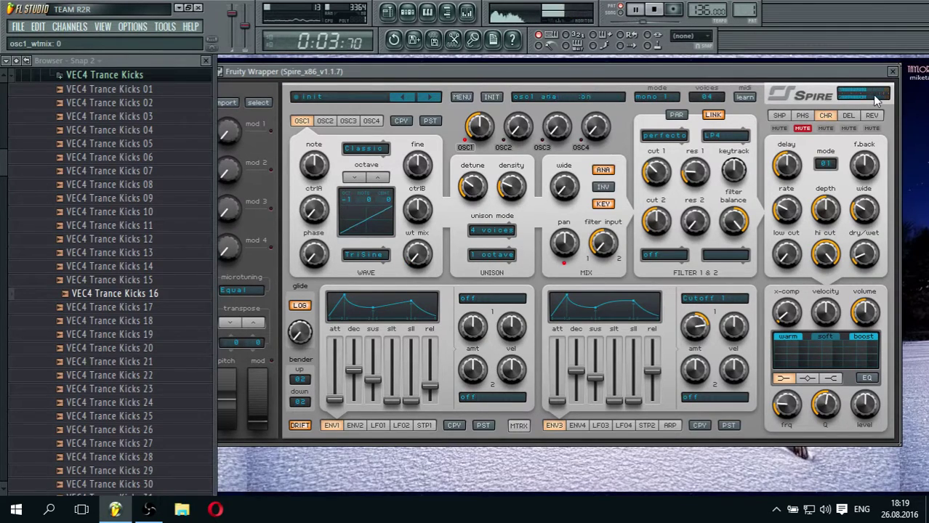
click(892, 71)
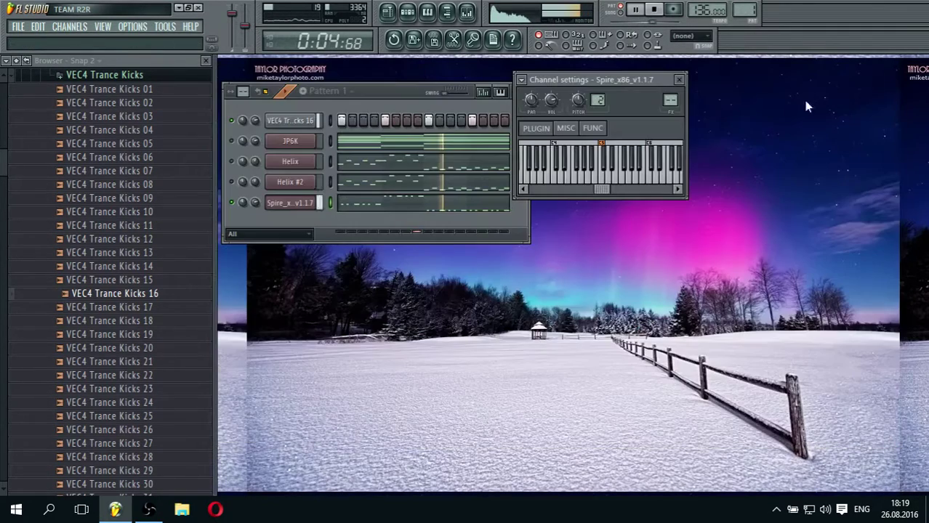
Route the Spire channel to mixer insert 4 and solo that insert
click(468, 11)
drag(572, 85, 586, 94)
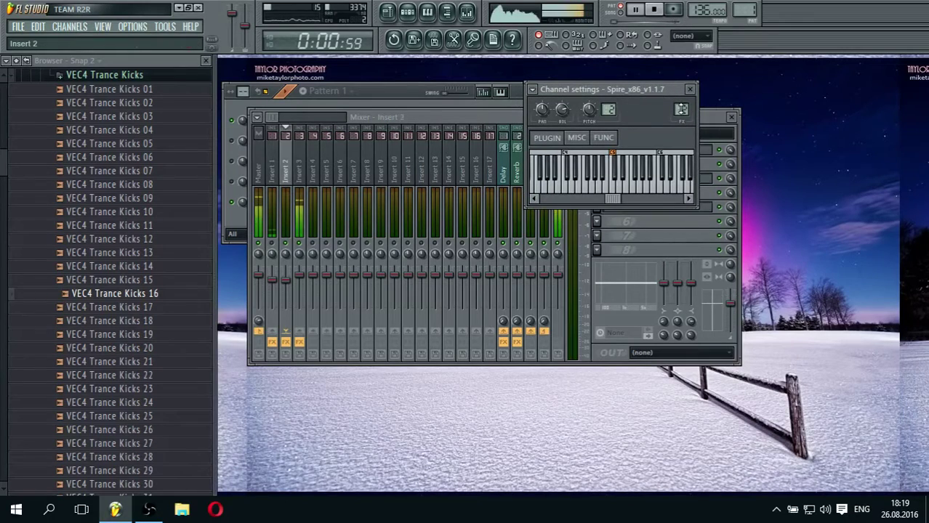
drag(681, 109, 681, 104)
right_click(313, 245)
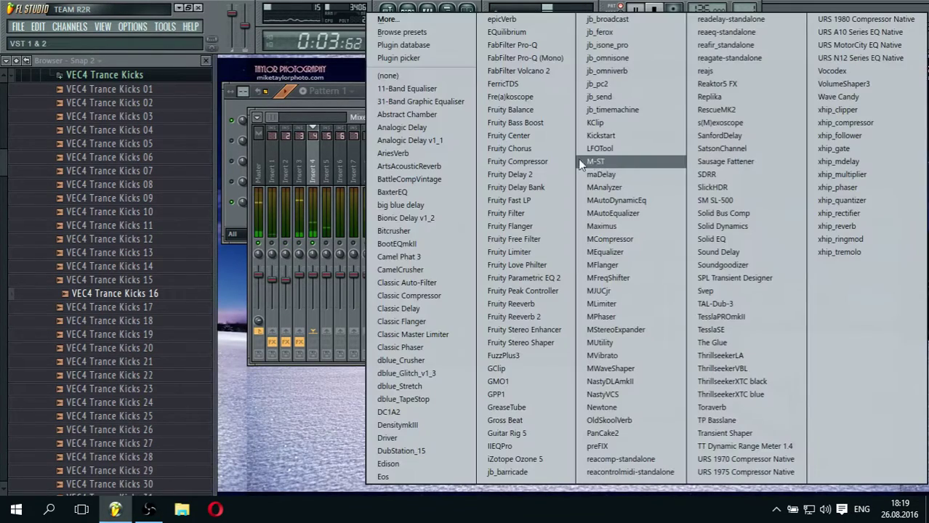
Load CamelCrusher in insert 4's second effect slot and lower the insert's volume slightly
click(626, 149)
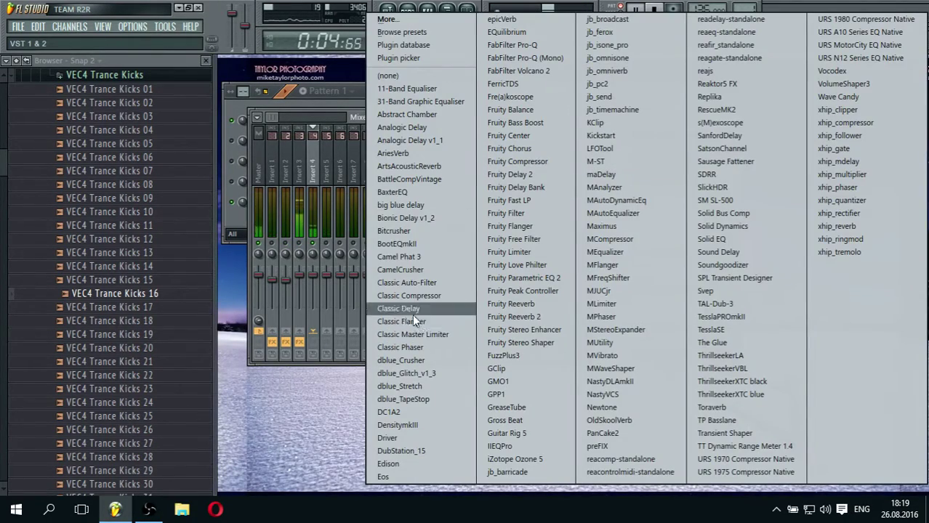
click(403, 270)
click(405, 277)
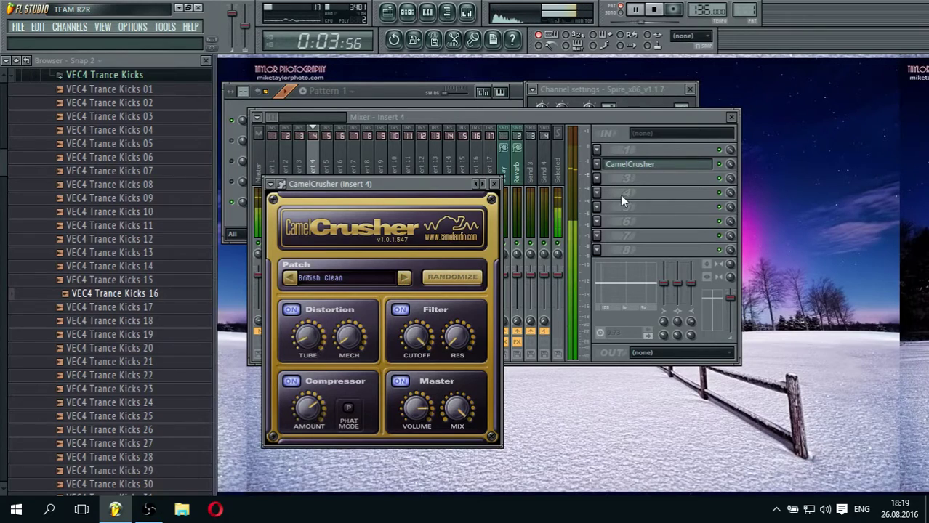
click(618, 194)
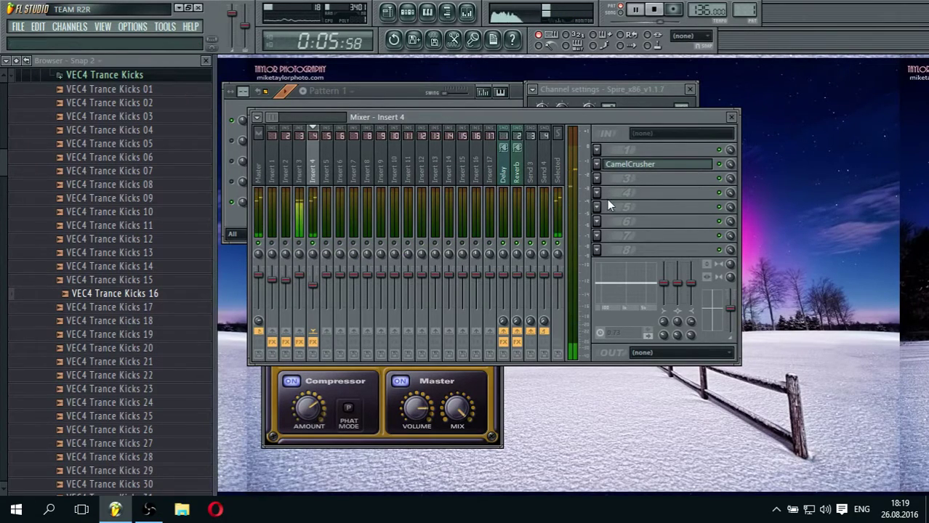
click(609, 202)
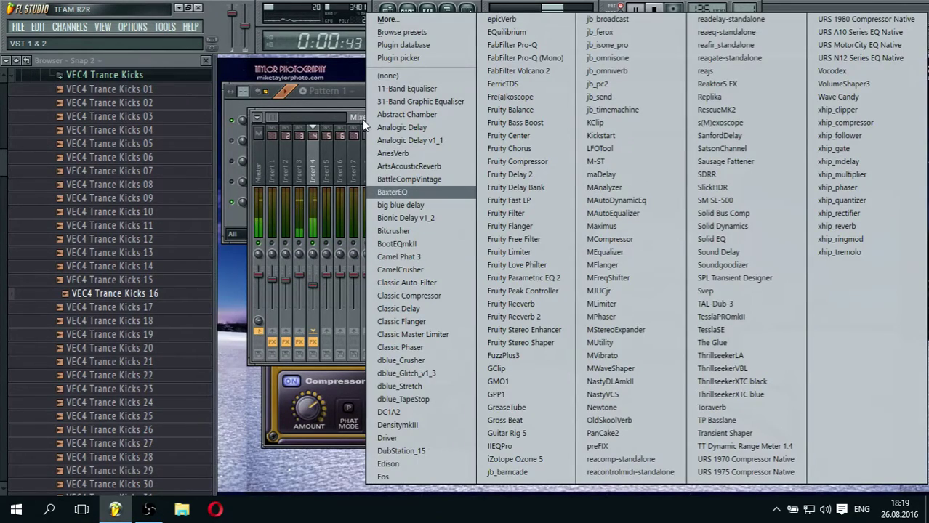
click(357, 88)
Set Spire's oscillator 1 unison to 6 voices, raise its wide amount and set the phase to 70
click(356, 87)
click(302, 205)
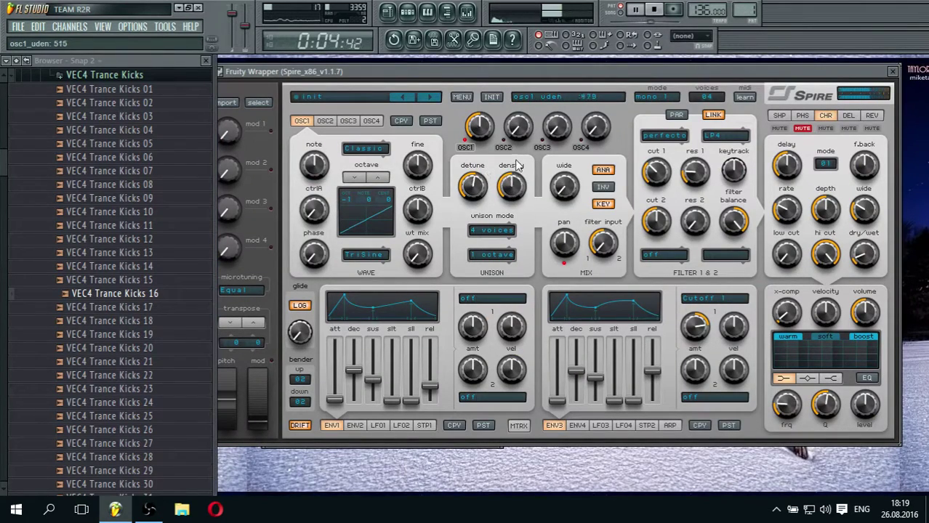
click(477, 229)
click(483, 236)
click(480, 230)
click(496, 330)
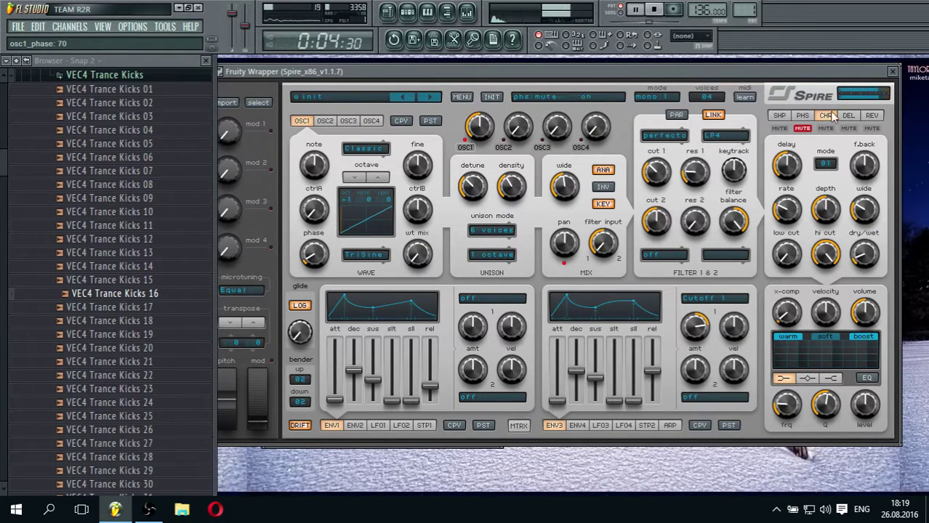
Close Spire and transpose all its bass notes down one octave in the piano roll
click(894, 72)
click(463, 196)
key(ctrl+a)
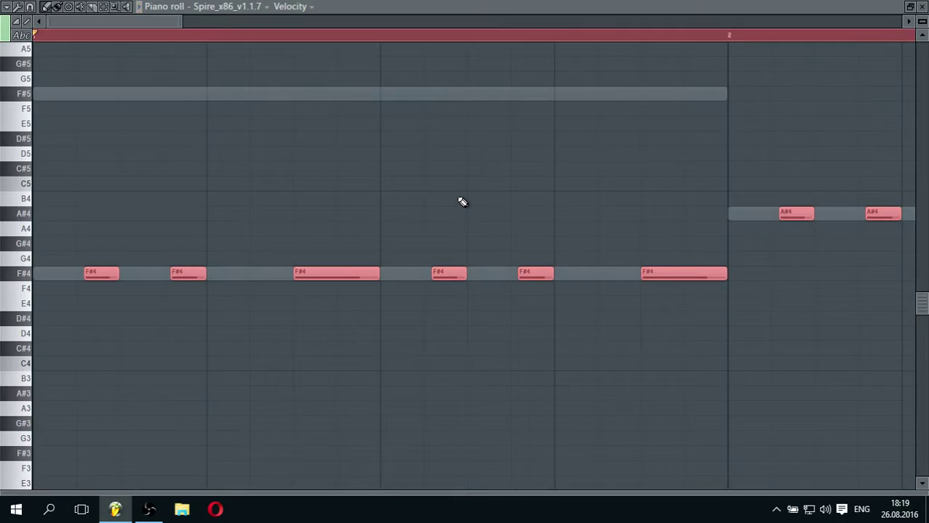
key(space)
scroll(394, 37, down, 5)
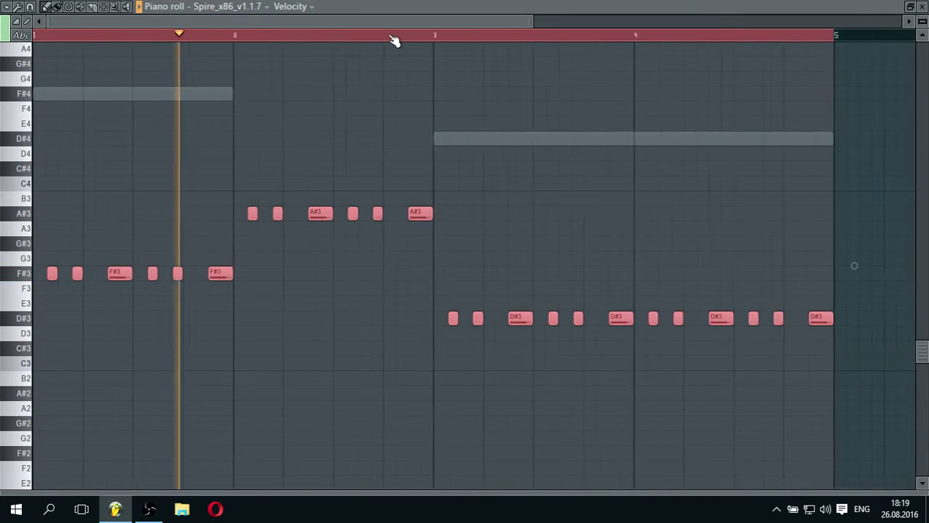
click(922, 6)
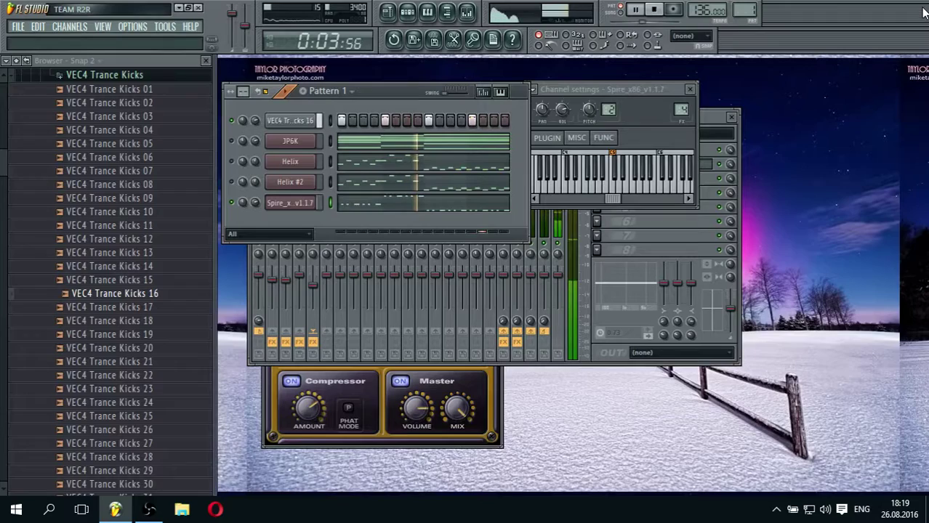
Load FabFilter Pro-Q in insert 4's fourth slot and add a 48 dB/oct low cut in the sub range
click(690, 90)
click(557, 172)
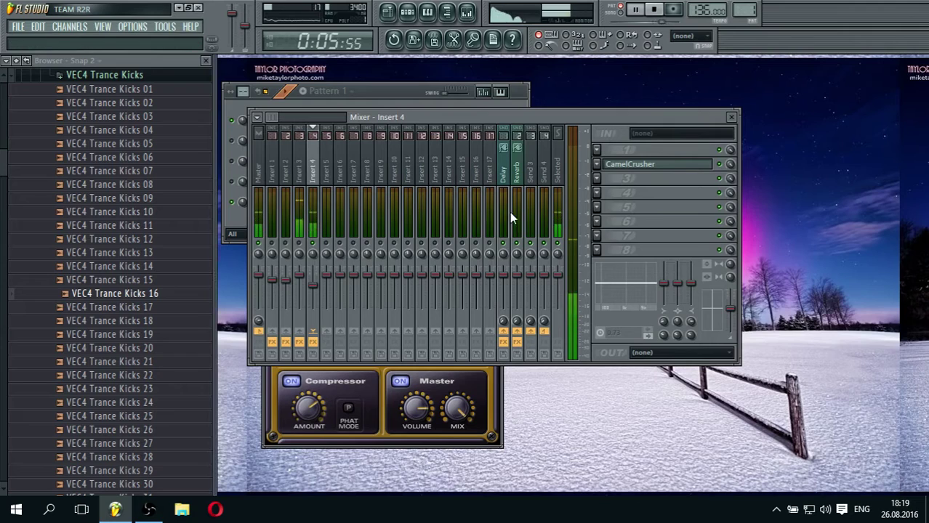
click(600, 191)
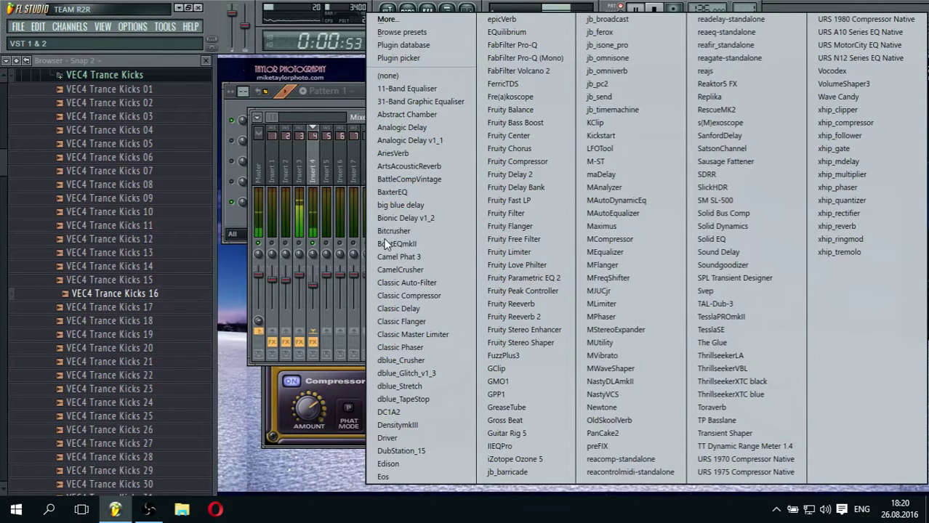
click(517, 42)
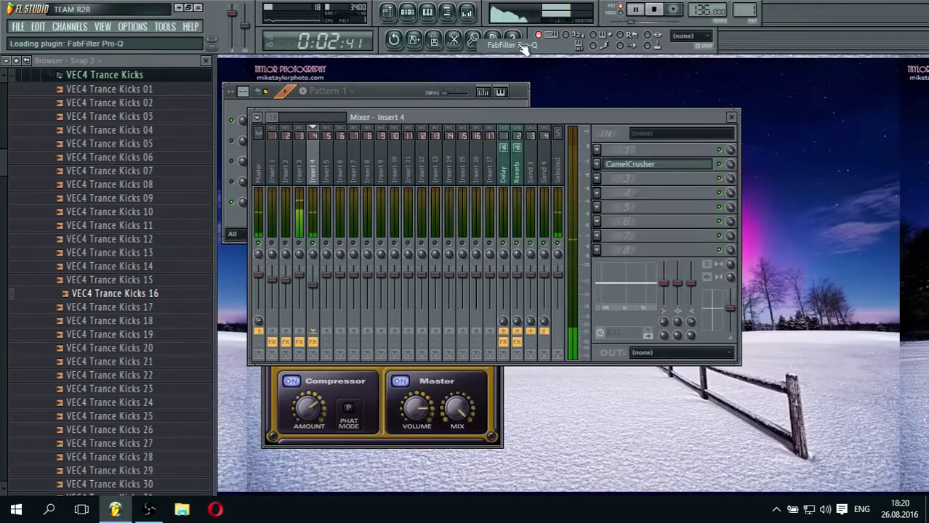
double_click(352, 383)
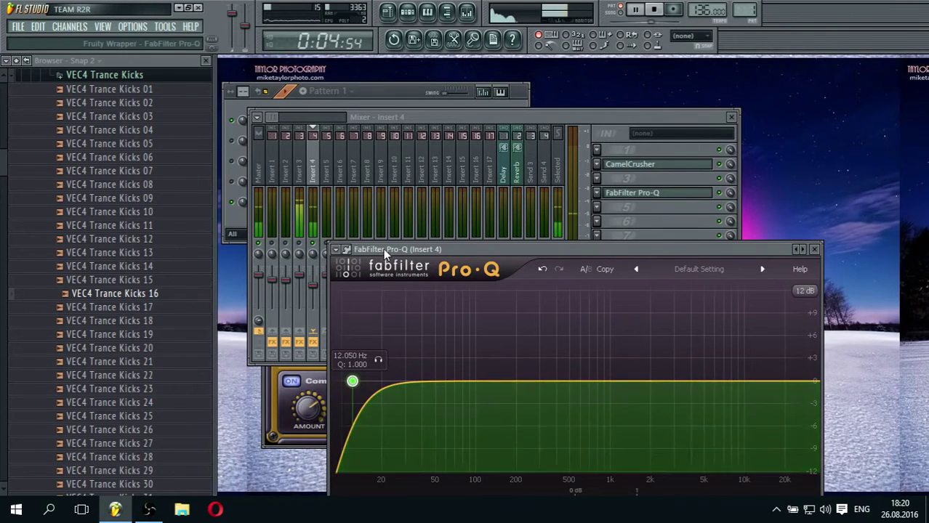
click(460, 429)
click(469, 425)
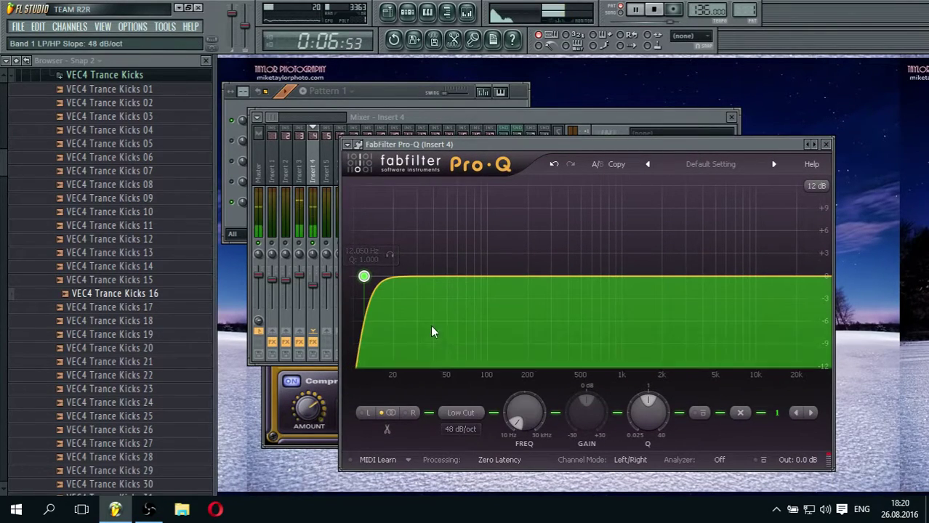
mouse_move(523, 419)
mouse_down()
mouse_move(529, 430)
mouse_move(525, 405)
mouse_up()
Add two more Pro-Q bands, one a bell dipping about 5 dB near 600 Hz, and unsolo insert 4
click(459, 269)
drag(620, 275, 591, 314)
click(546, 118)
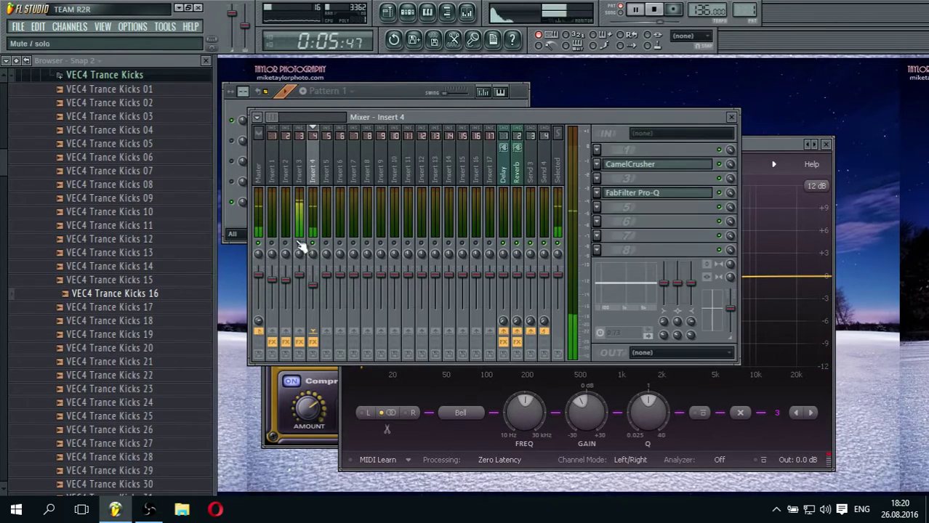
right_click(312, 244)
key(F6)
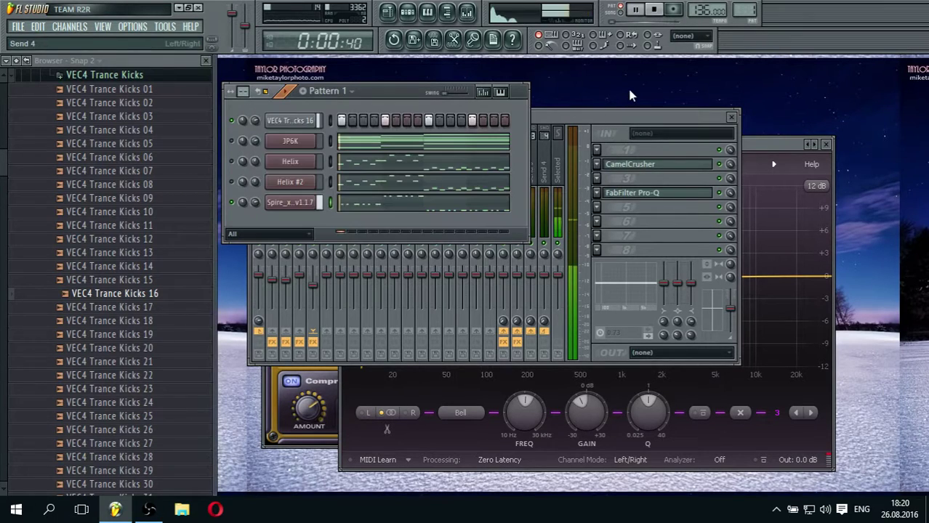
click(378, 206)
scroll(269, 37, down, 4)
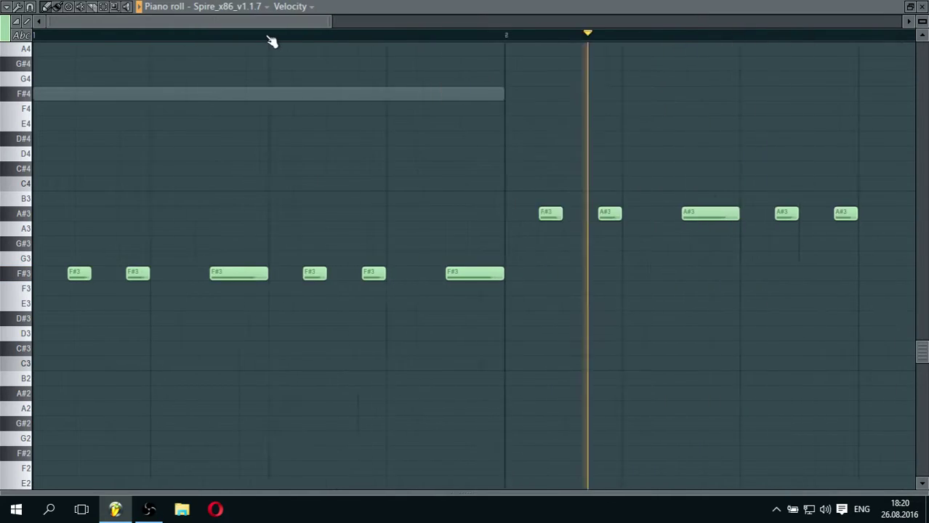
scroll(269, 37, down, 3)
click(923, 8)
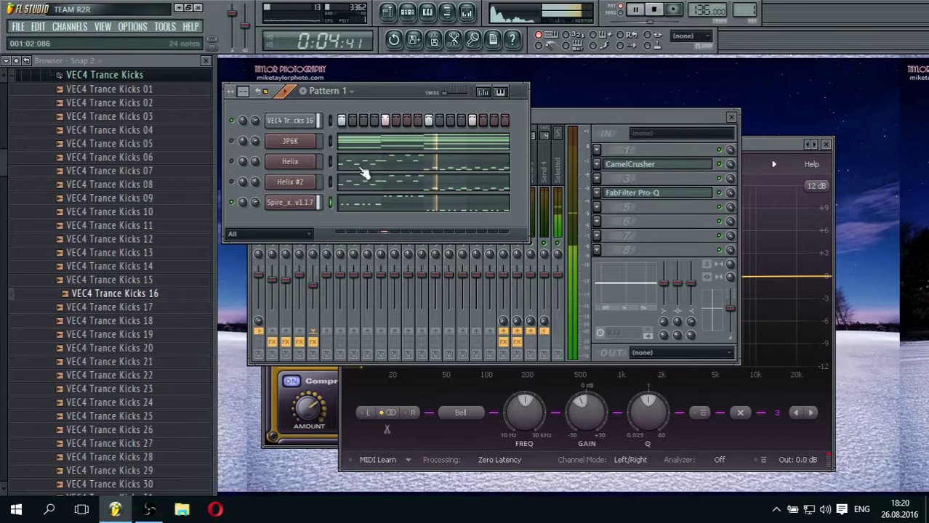
Stop playback and load Fruity Love Philter in insert 4's seventh effect slot
click(575, 113)
key(space)
click(595, 234)
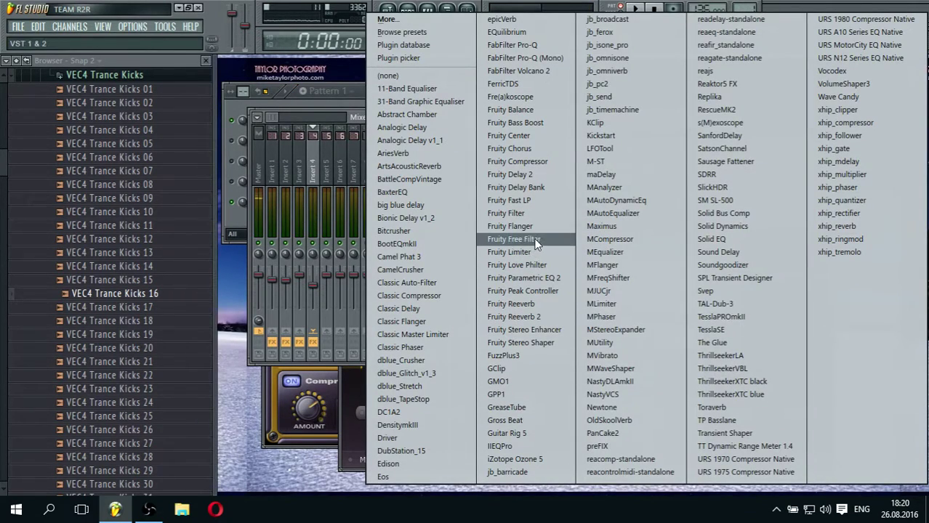
click(539, 266)
Load the SC sidechain preset in Fruity Love Philter and play the pattern with the mixer in front
right_click(816, 347)
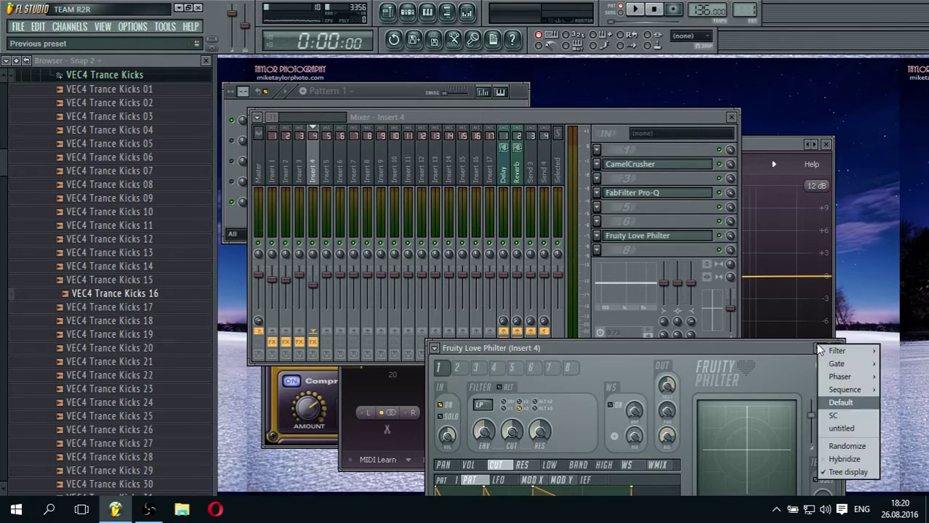
mouse_move(847, 365)
click(794, 347)
right_click(816, 348)
click(837, 421)
drag(749, 347, 747, 152)
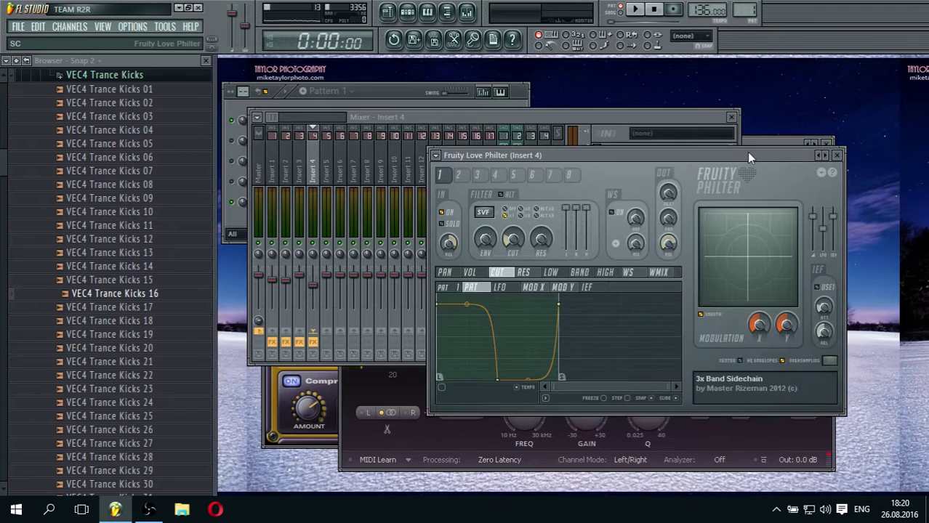
key(space)
click(309, 249)
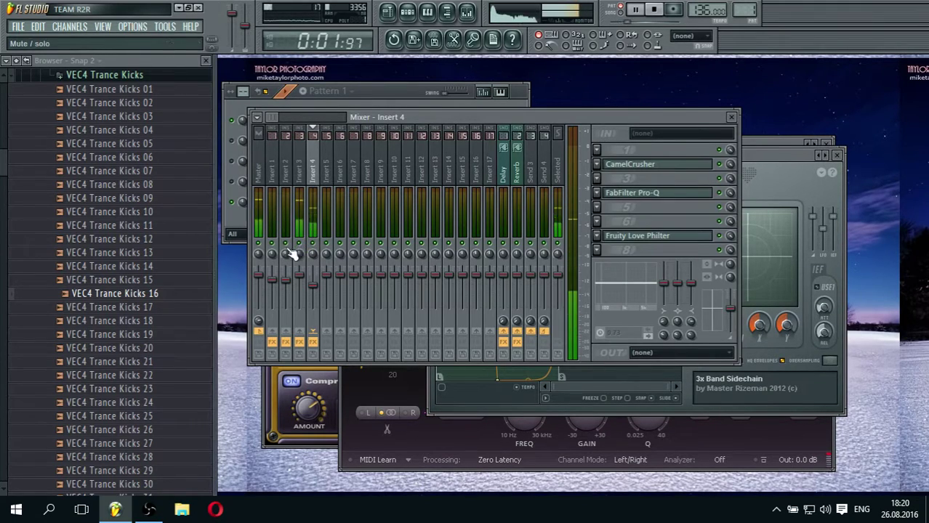
Lower insert 4's volume fader slightly while comparing it with the other playing channels
click(510, 99)
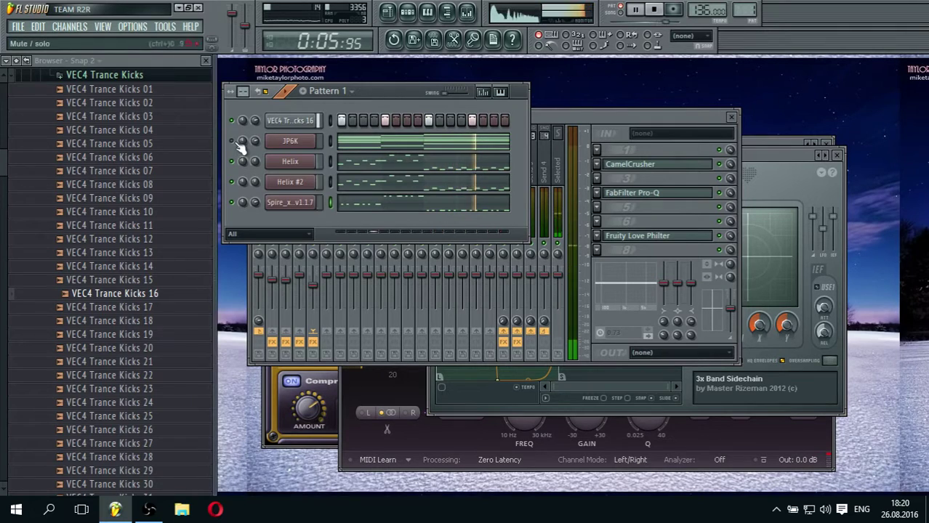
drag(567, 118, 575, 114)
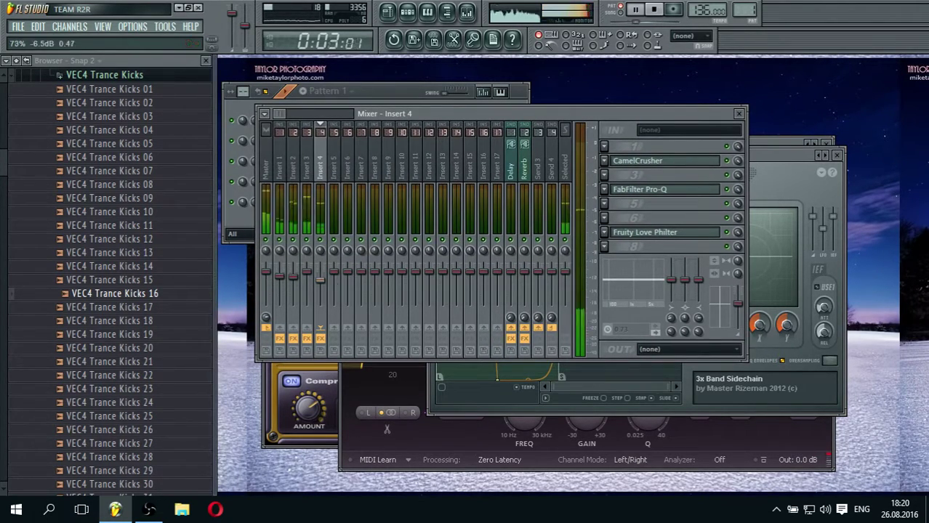
drag(320, 282, 320, 285)
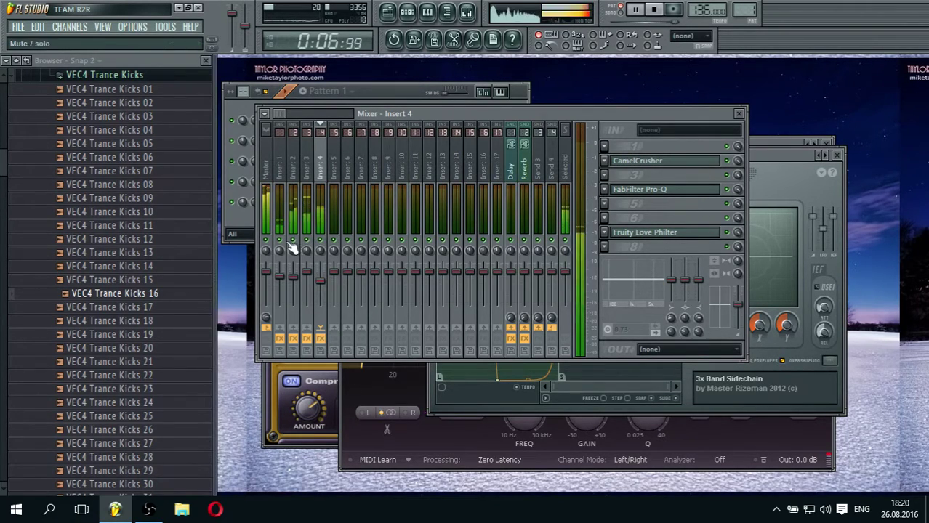
Load Fruity Love Philter in insert 1's eighth effect slot and apply its sidechain preset
click(282, 175)
click(604, 243)
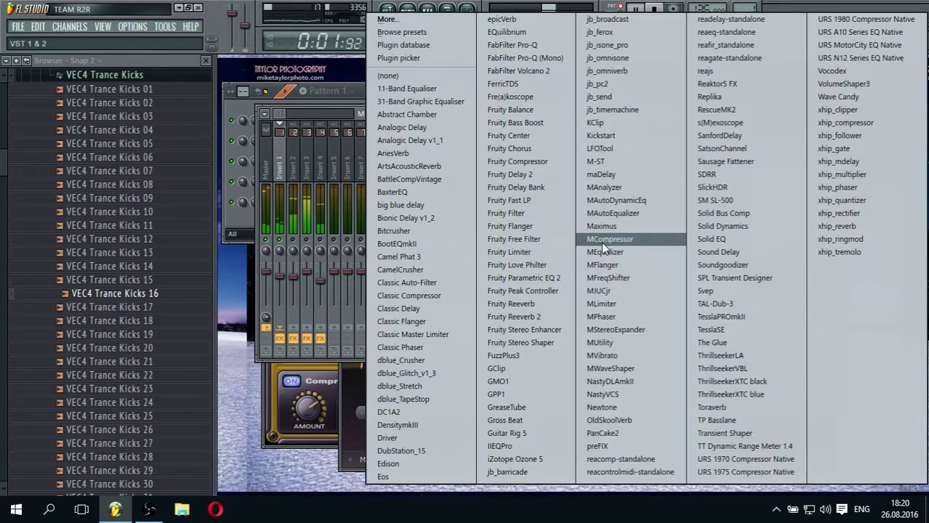
click(540, 266)
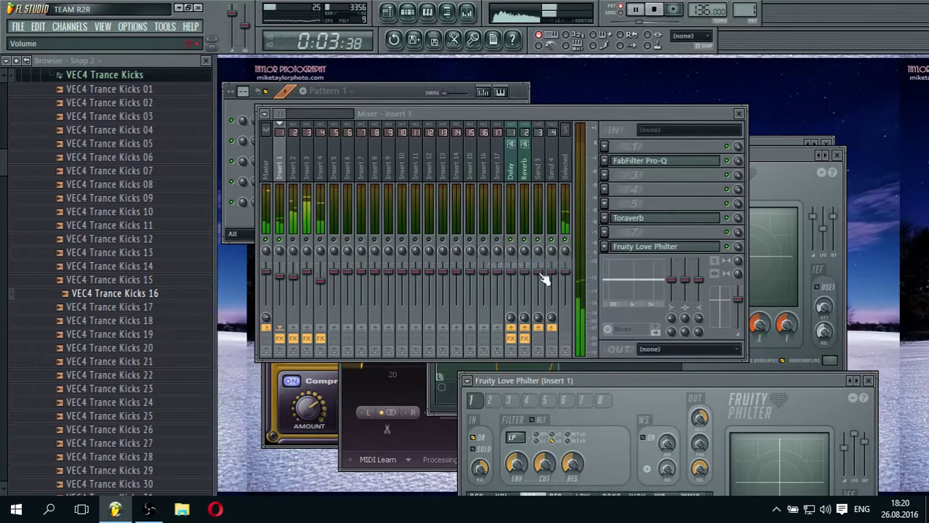
right_click(861, 381)
click(876, 422)
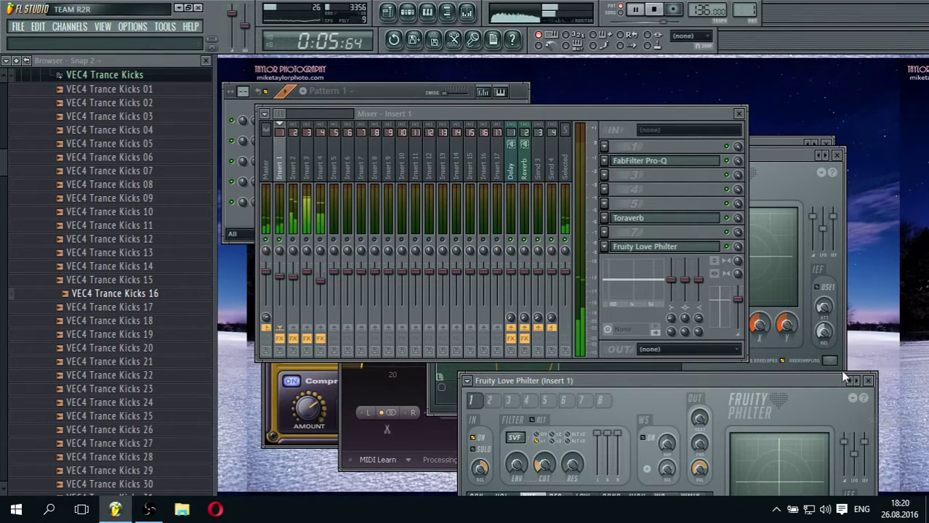
drag(814, 384, 823, 339)
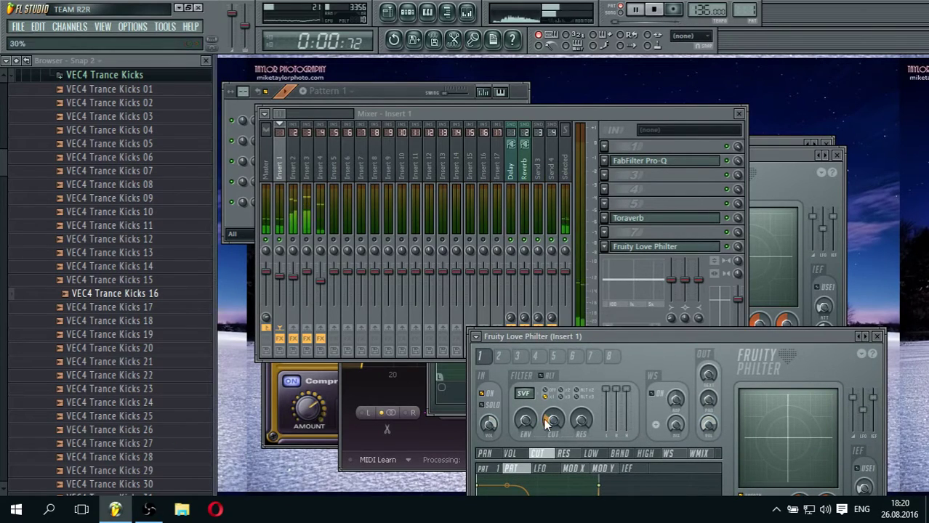
Open insert 1's FabFilter Pro-Q and move its low cut band to about 41 Hz
click(628, 116)
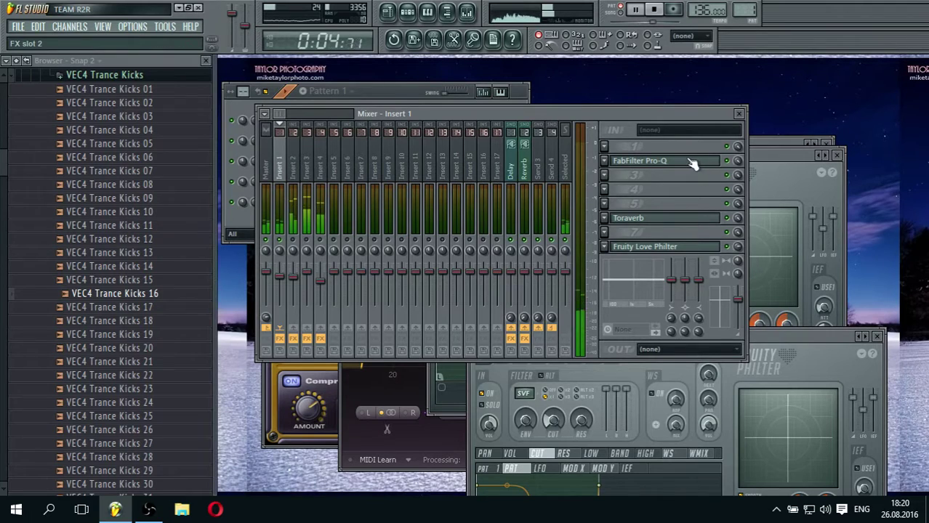
click(639, 161)
drag(333, 315, 363, 321)
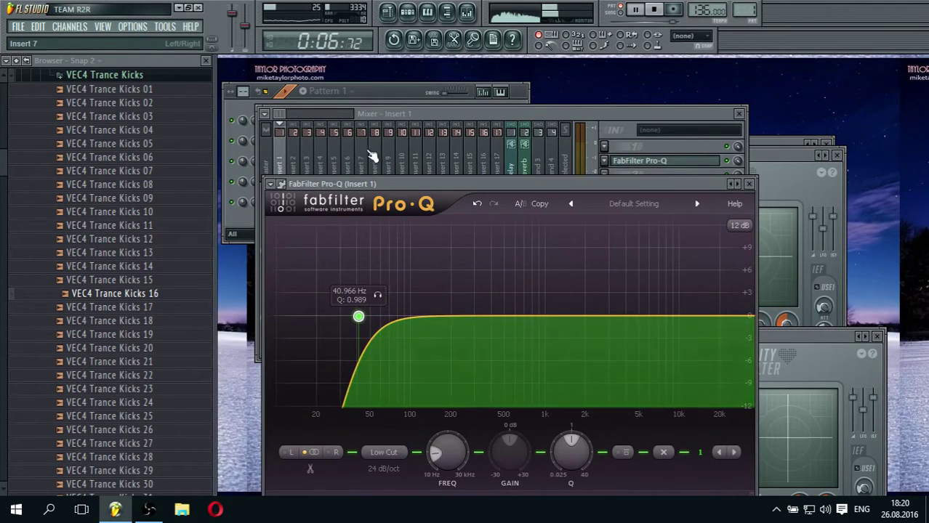
Load Fruity Love Philter with the sidechain preset in insert 2's seventh slot and lower the effect's mix level slightly
click(376, 125)
click(294, 166)
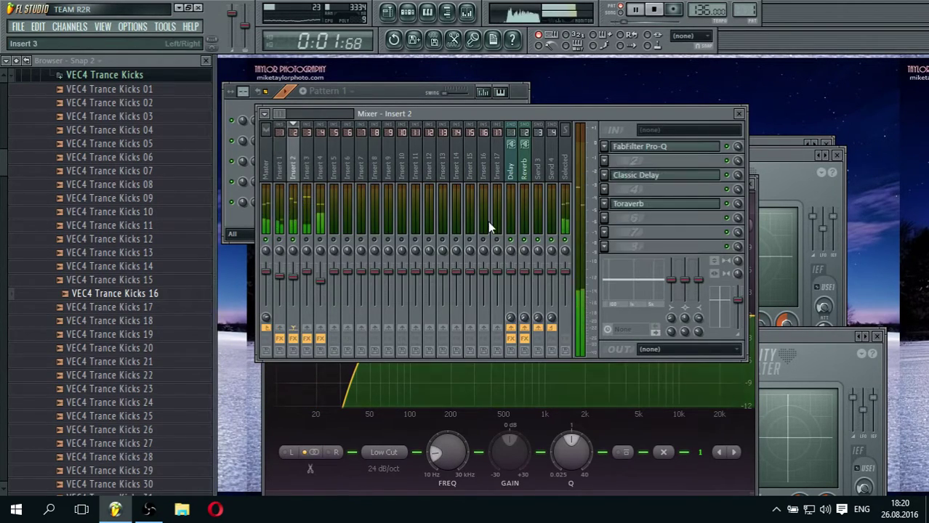
click(604, 233)
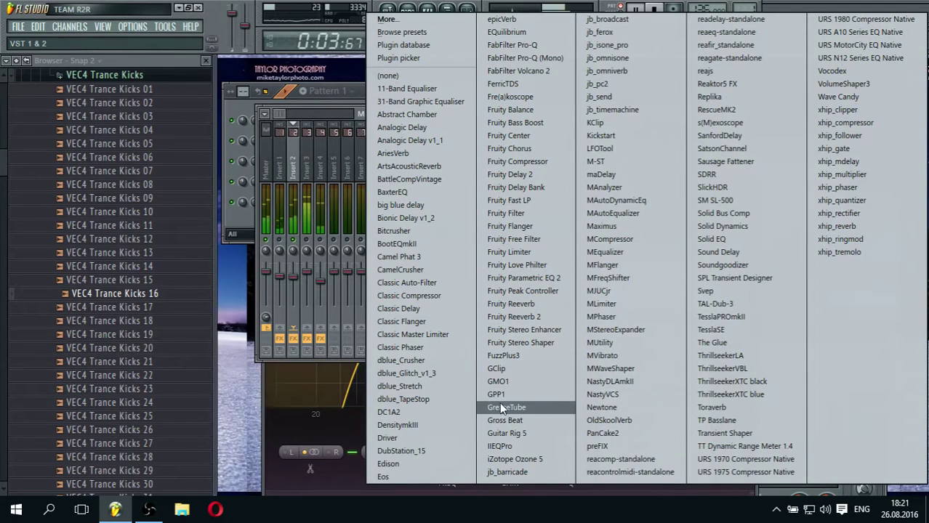
click(520, 265)
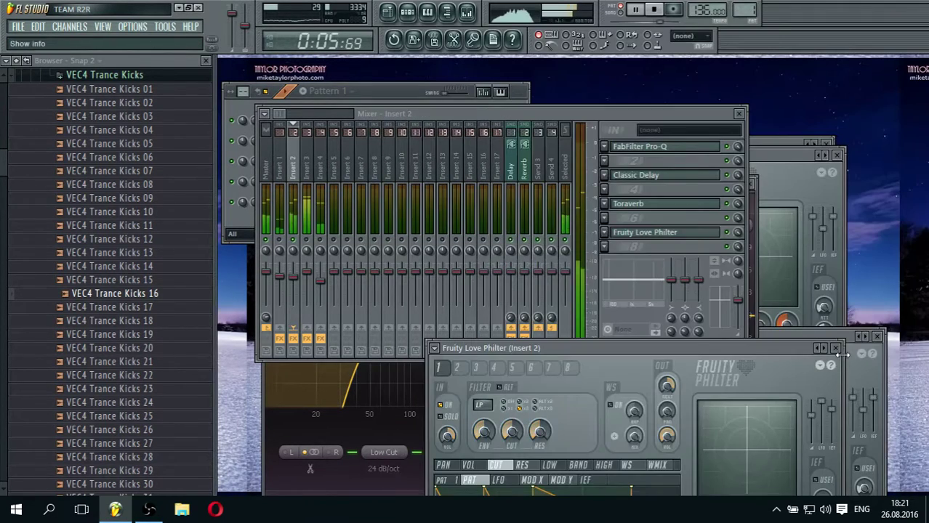
right_click(825, 349)
click(842, 422)
drag(509, 434, 509, 487)
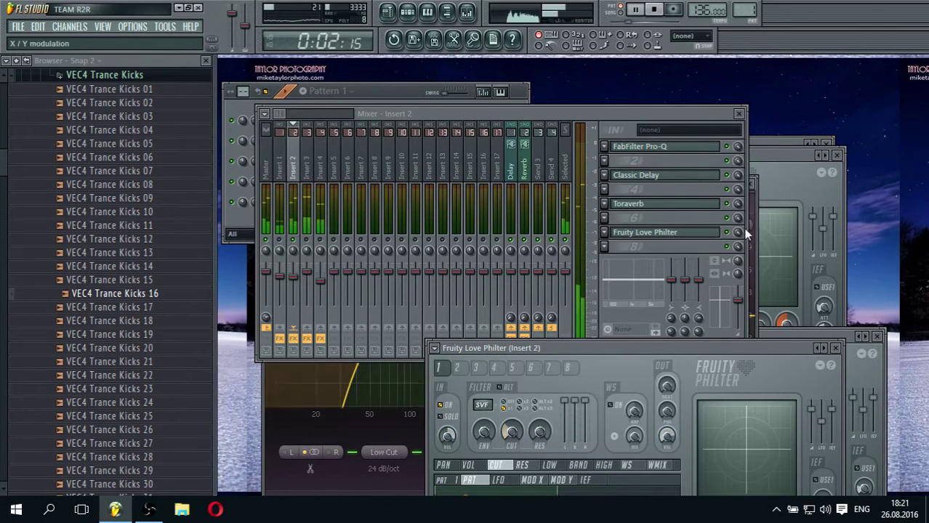
drag(738, 232, 738, 239)
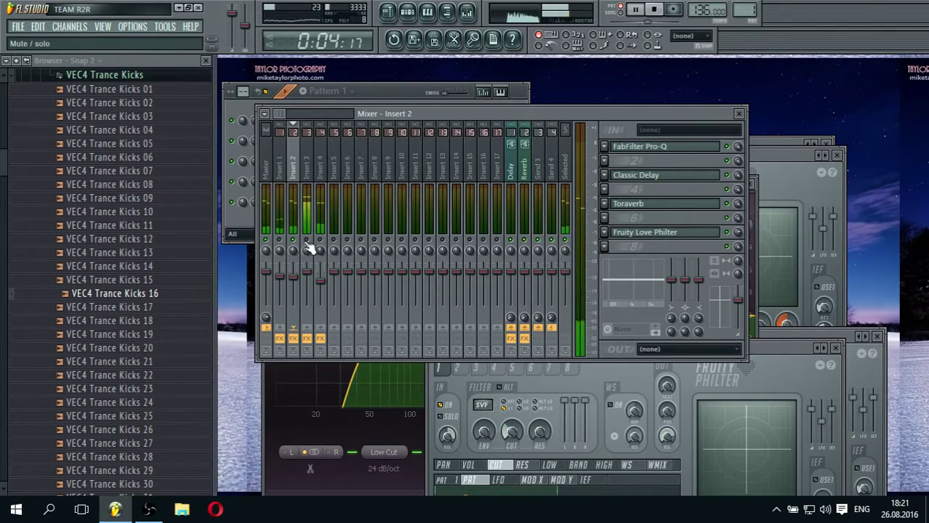
Close the mixer and all open effect plugin windows, keeping only the pattern's channels in view
click(520, 90)
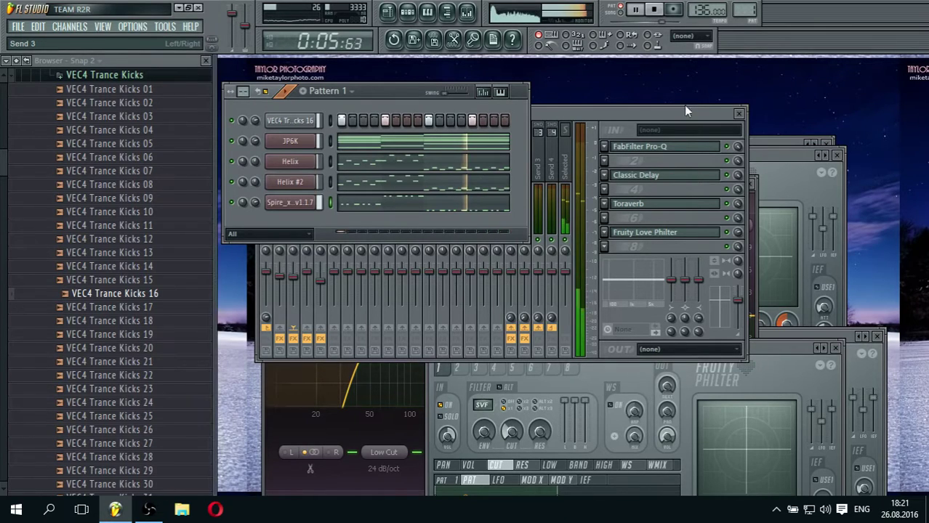
click(739, 113)
click(828, 143)
click(838, 155)
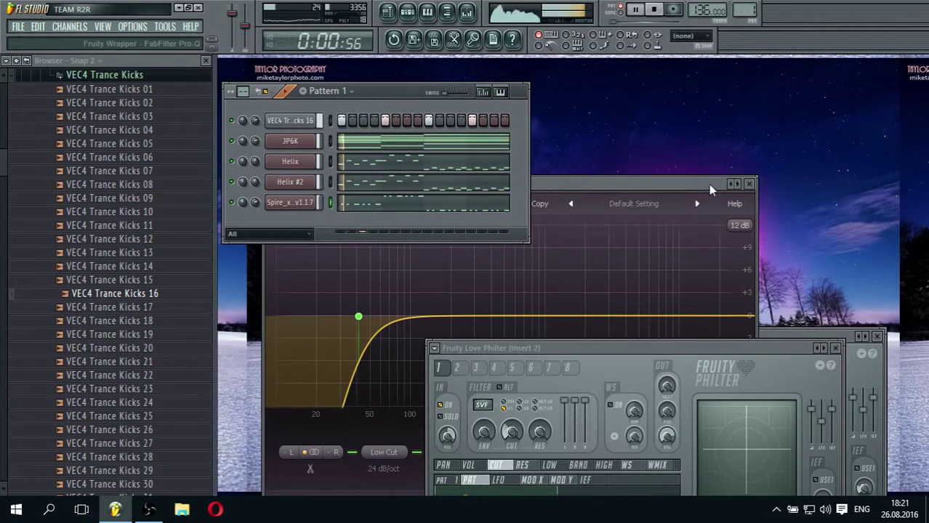
click(749, 184)
click(876, 336)
click(835, 348)
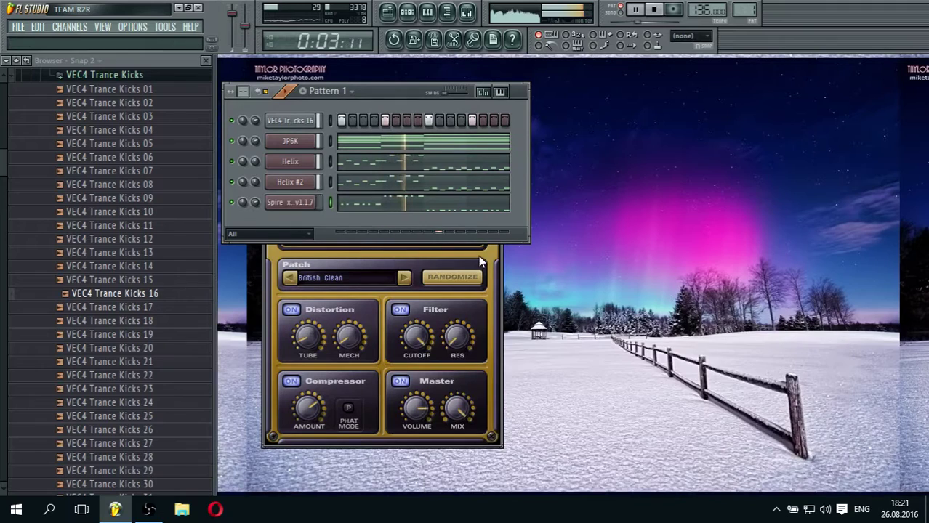
click(488, 235)
click(494, 185)
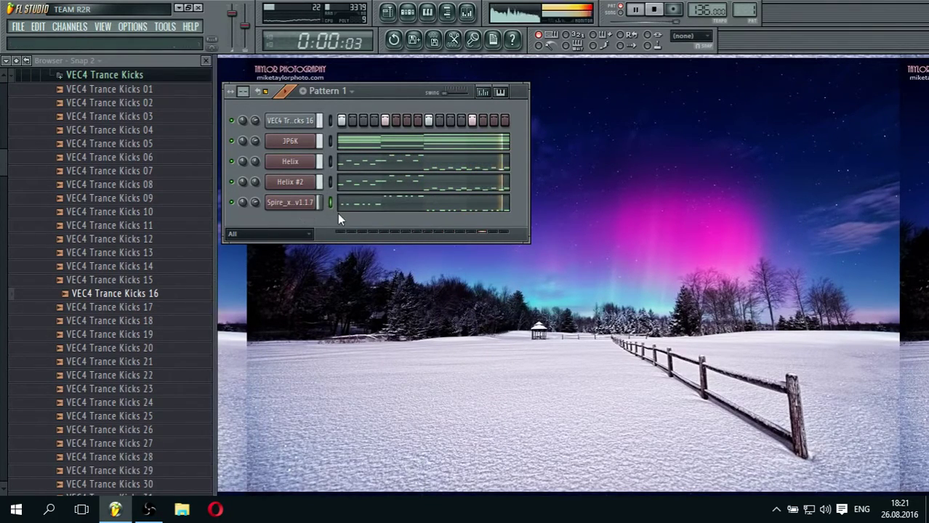
Clone the Spire channel, stop playback and reposition the cloned synth's window
right_click(309, 203)
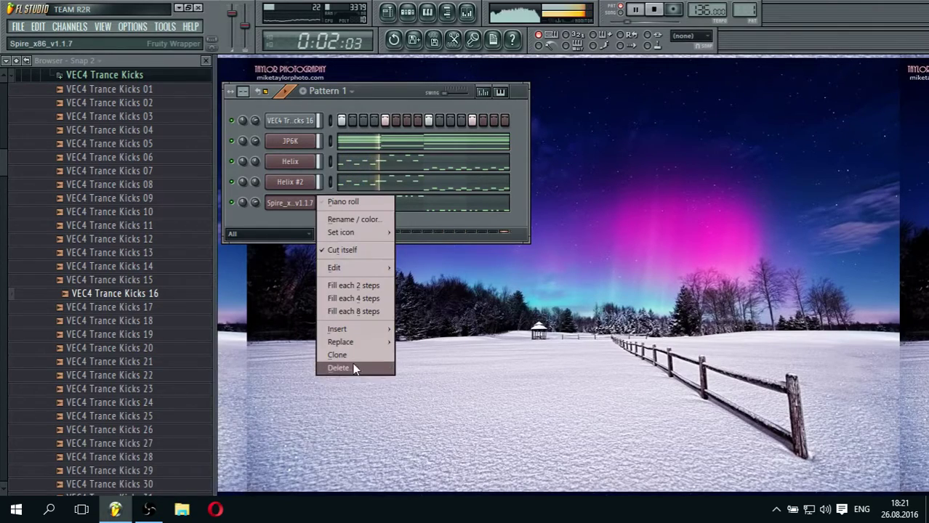
click(338, 354)
click(329, 224)
key(space)
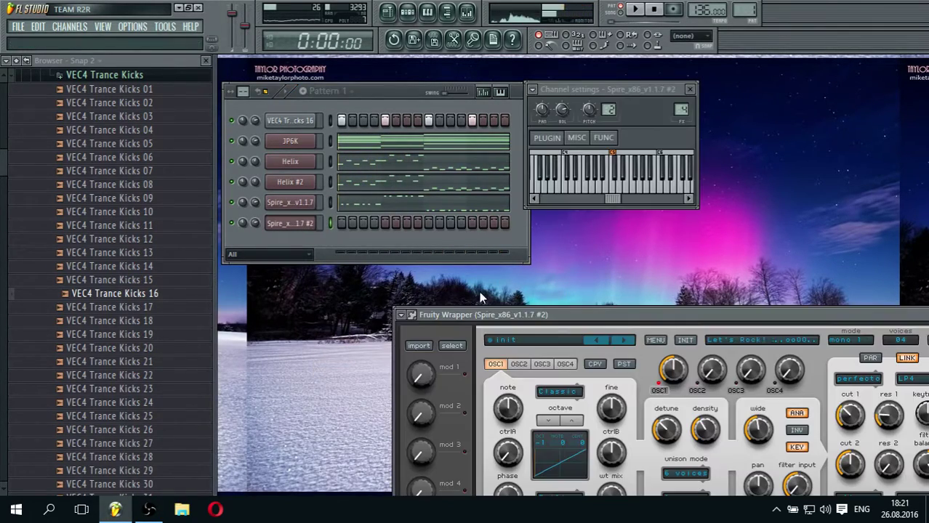
drag(522, 311, 378, 119)
Try the BA Kung Fu preset in the cloned Spire
click(396, 148)
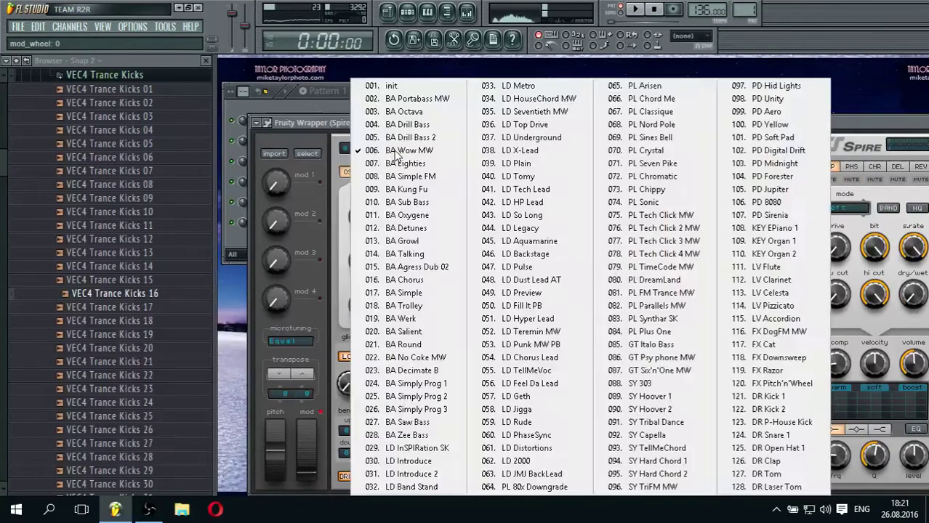
click(409, 188)
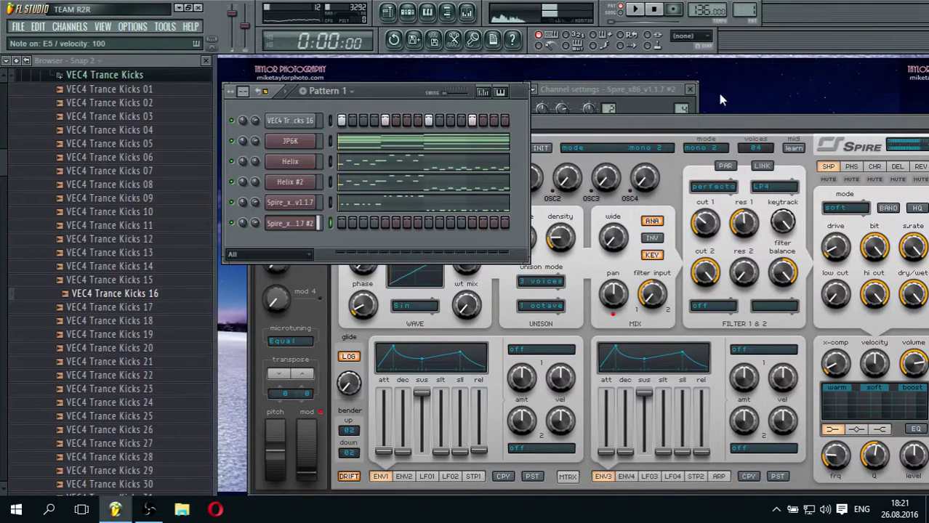
click(635, 136)
click(378, 103)
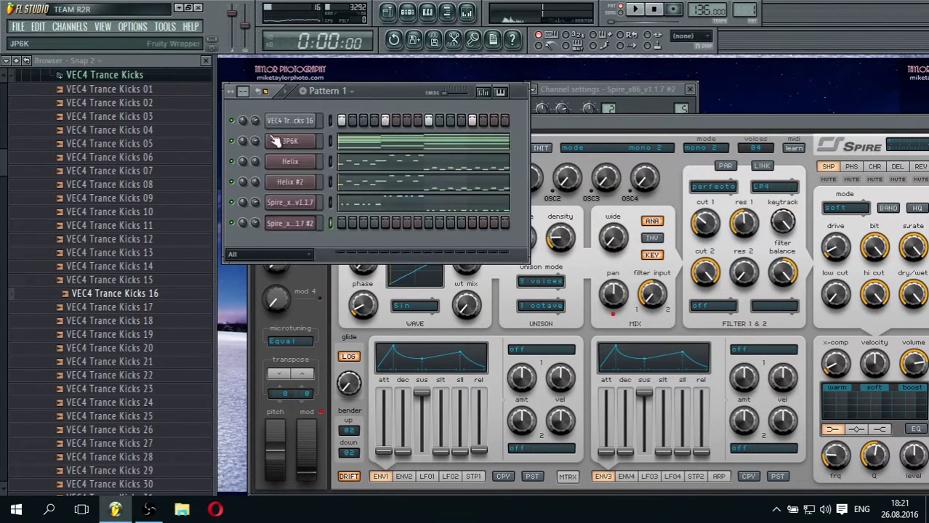
click(300, 224)
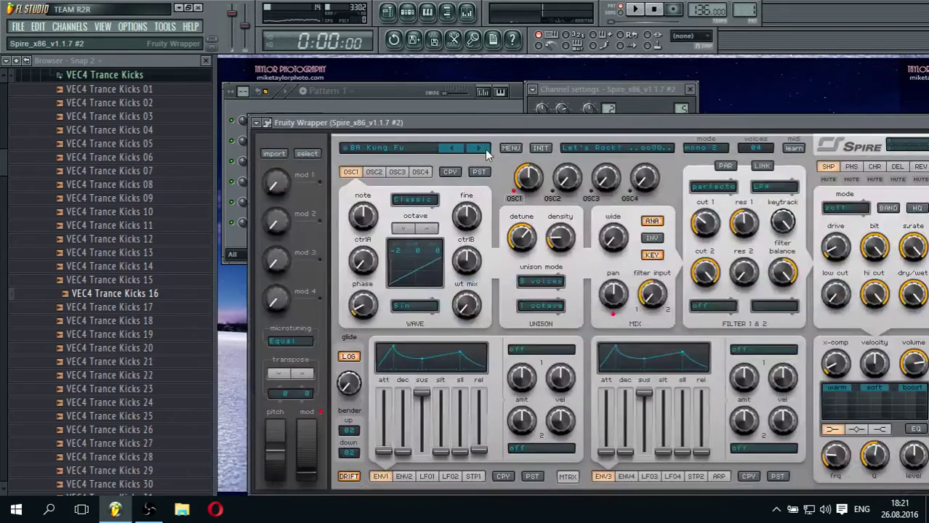
Initialise the cloned Spire's patch, lower oscillator 1's octave and switch the oscillator to the FM type
click(541, 148)
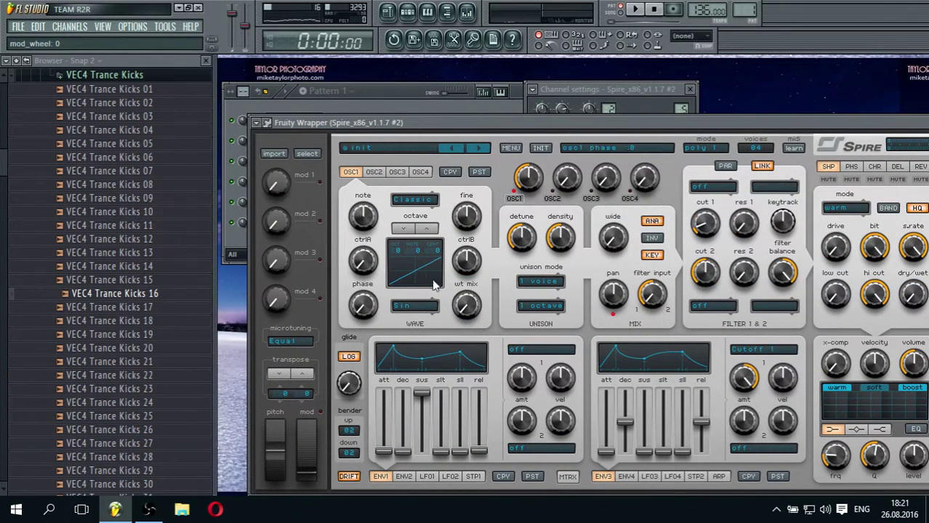
click(538, 283)
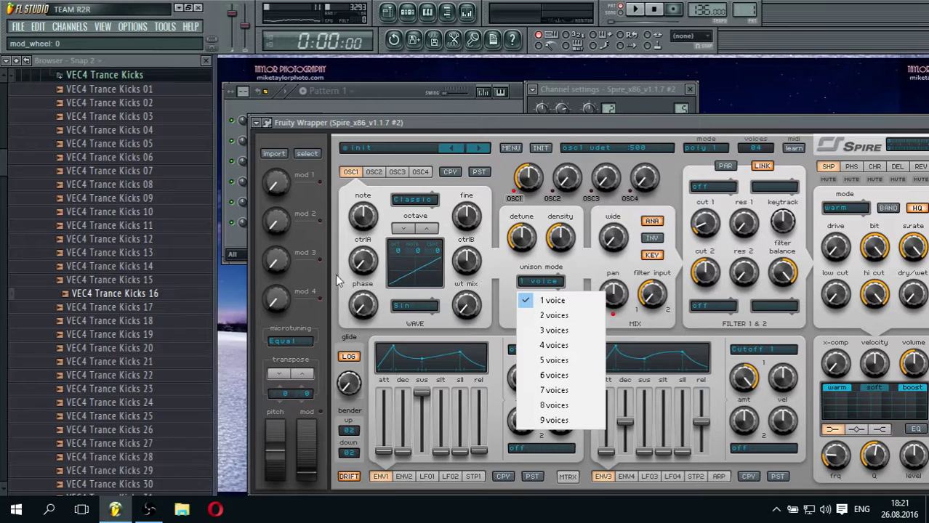
drag(354, 269, 355, 267)
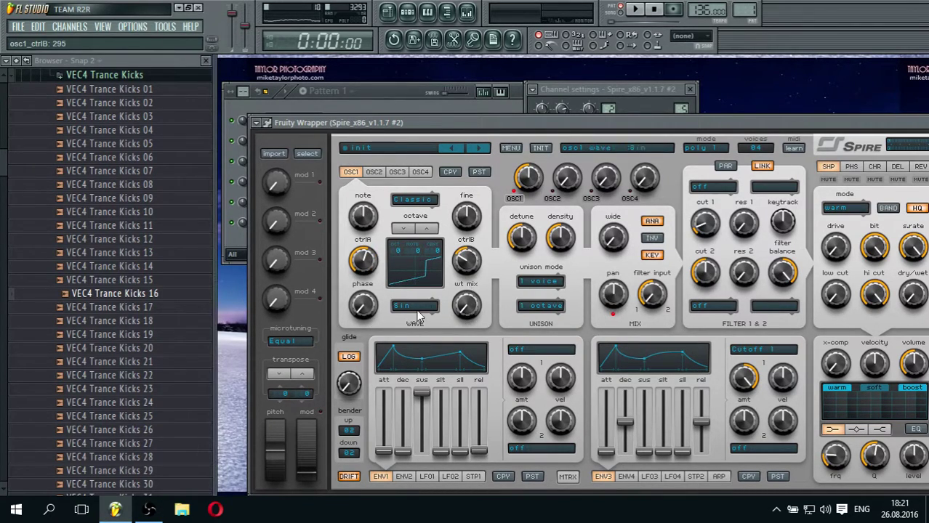
click(413, 201)
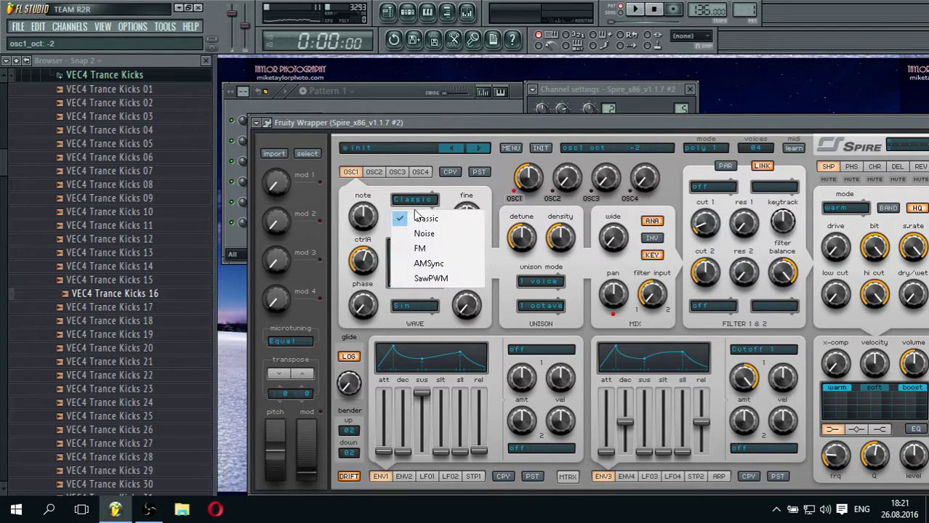
click(438, 254)
drag(464, 265, 466, 313)
Copy the Spire bass notes into the cloned Spire channel and play the clone soloed
click(767, 74)
key(c)
click(331, 223)
key(ctrl+v)
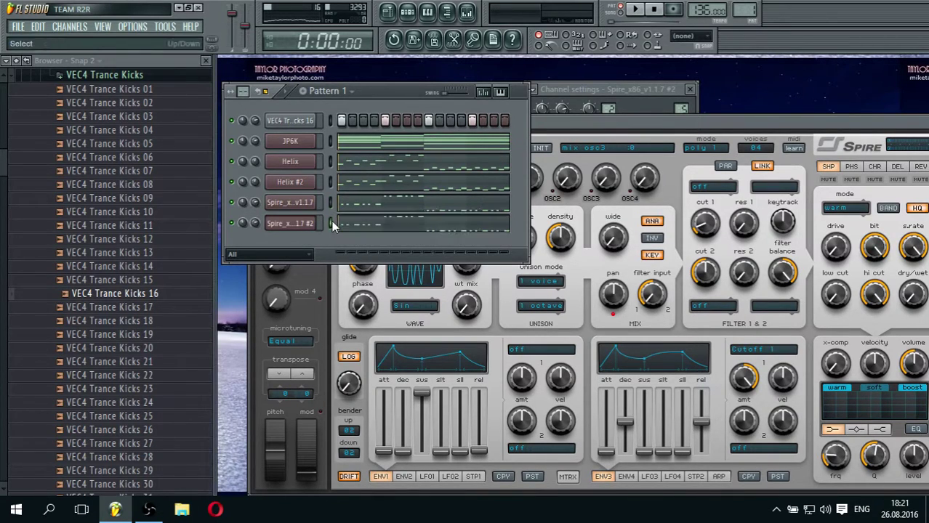
right_click(232, 225)
click(245, 233)
key(space)
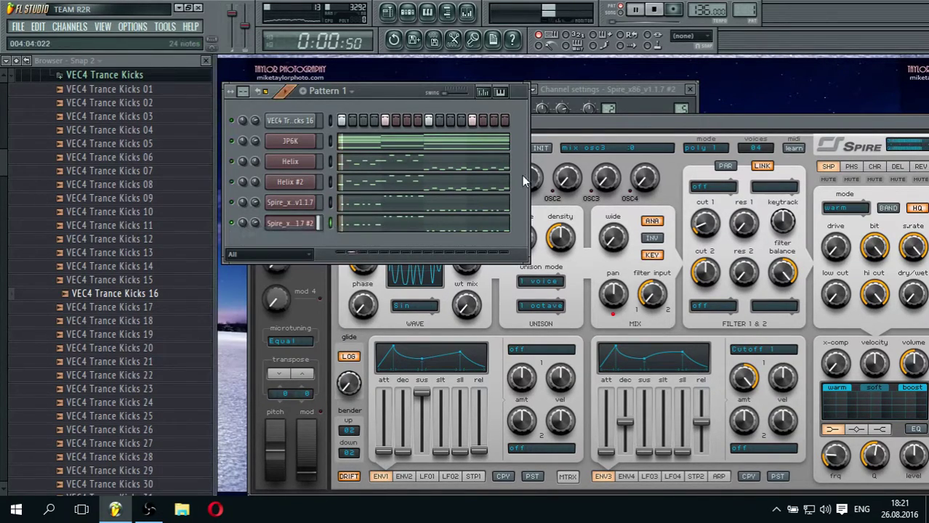
Set oscillator 1's ctrlB to 515, turn ctrlA down fully and switch the oscillator type to Classic
drag(557, 124, 554, 79)
drag(458, 222, 468, 186)
drag(354, 240, 356, 294)
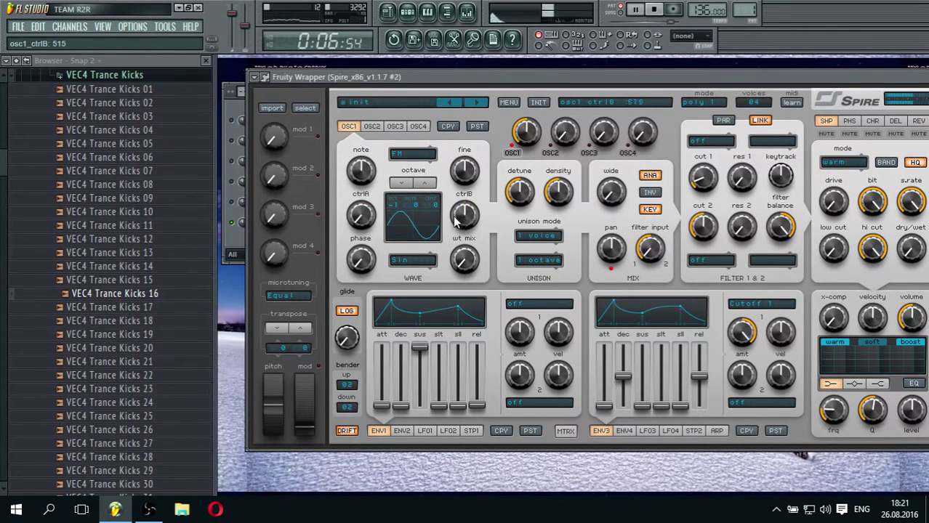
click(412, 155)
click(418, 172)
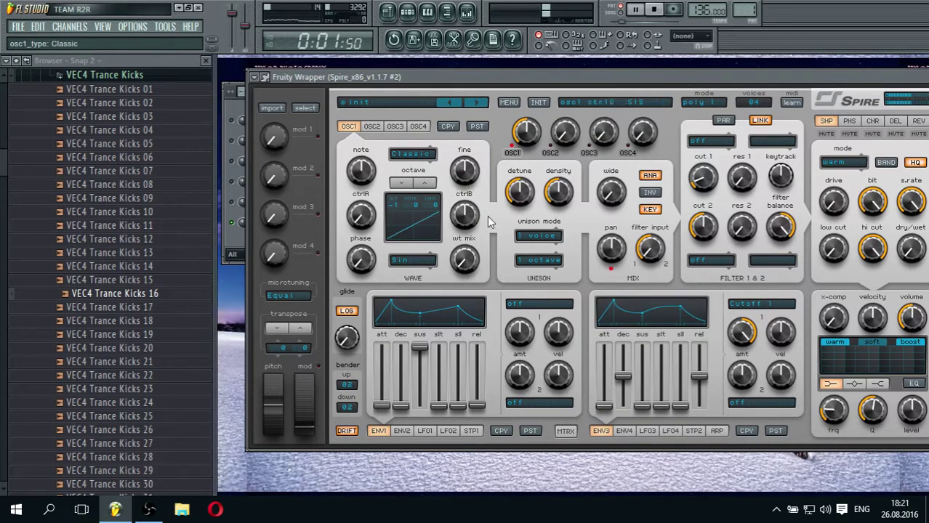
Set oscillator 1's unison to 7 voices with reduced detune and its width to 290
click(536, 240)
click(545, 343)
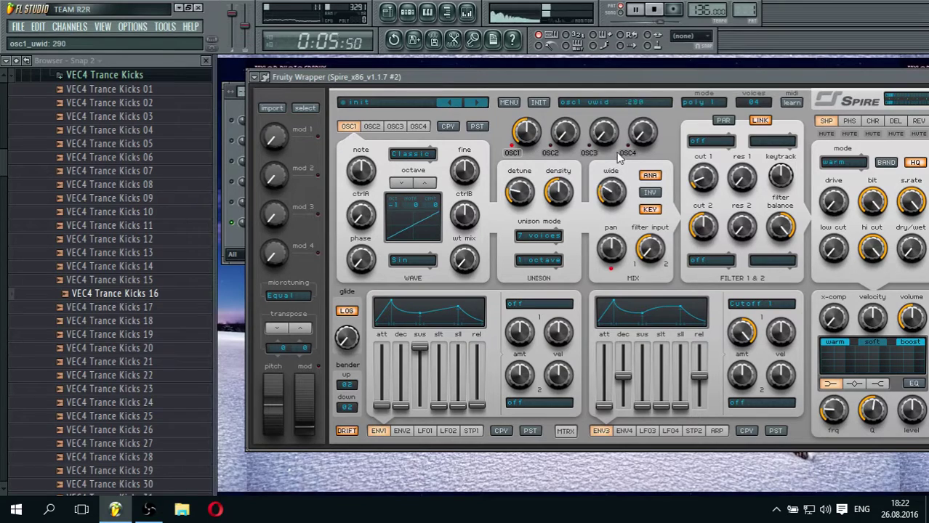
Load the BA Chorus preset from the bank into the cloned Spire
drag(686, 75, 625, 53)
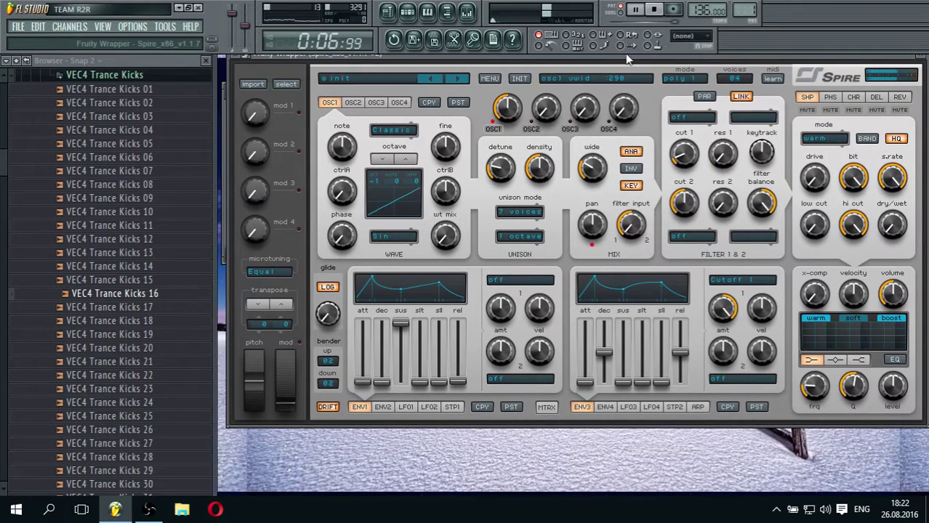
click(408, 80)
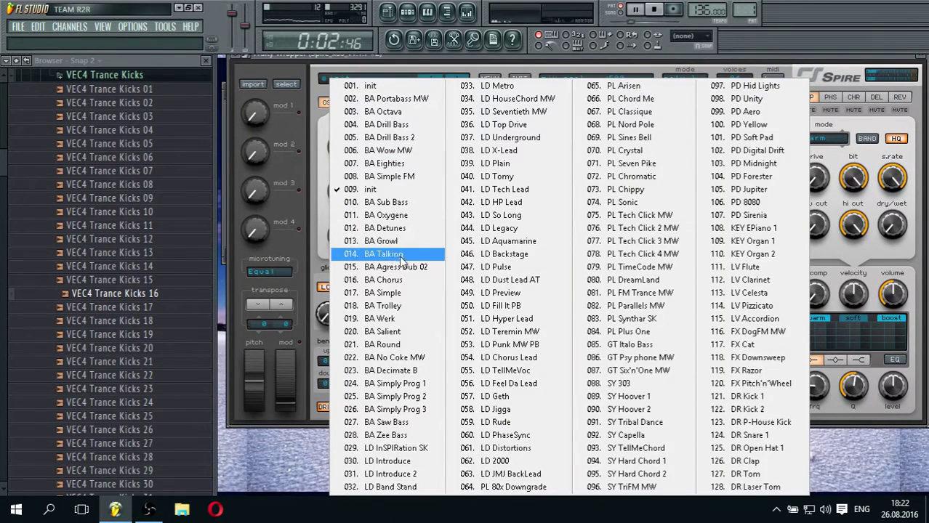
click(399, 280)
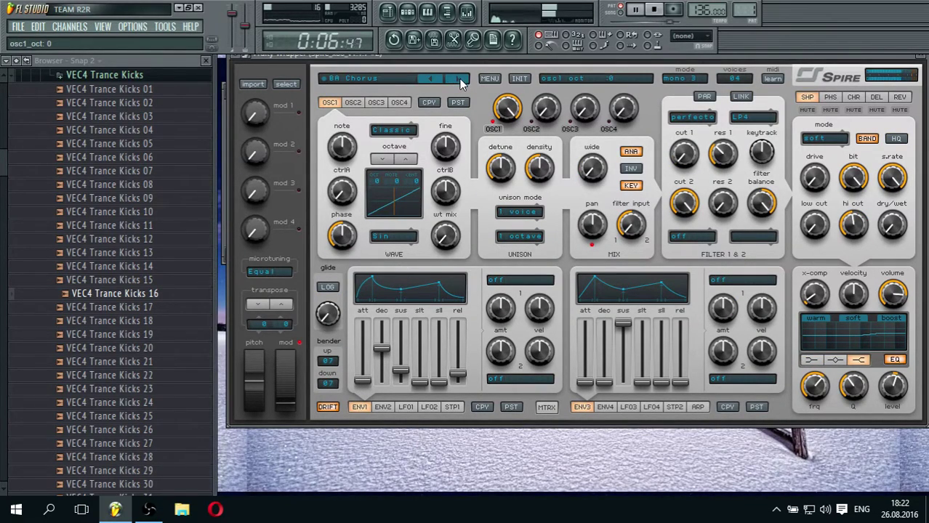
Try an extra F#3 note between the first two notes of the cloned Spire's bass line, then delete it
drag(440, 57, 439, 363)
click(387, 222)
scroll(300, 35, down, 6)
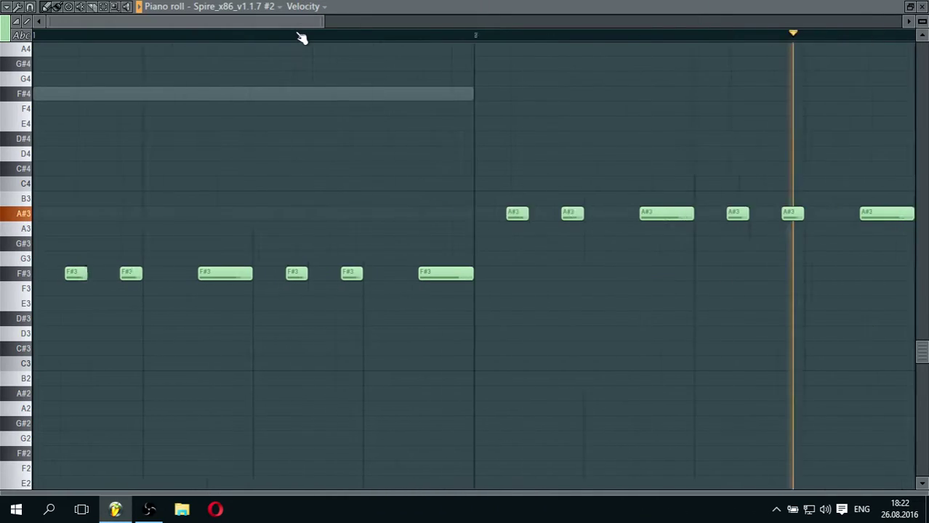
scroll(68, 40, up, 5)
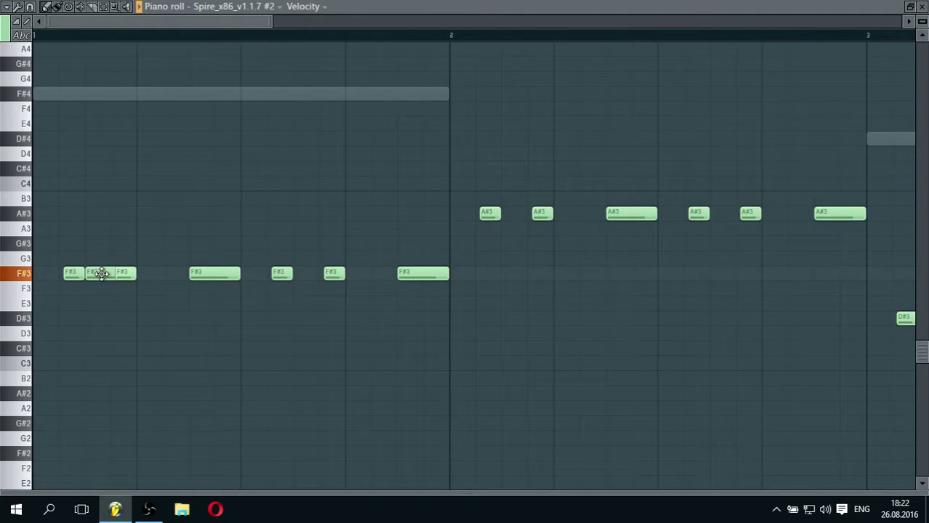
right_click(106, 272)
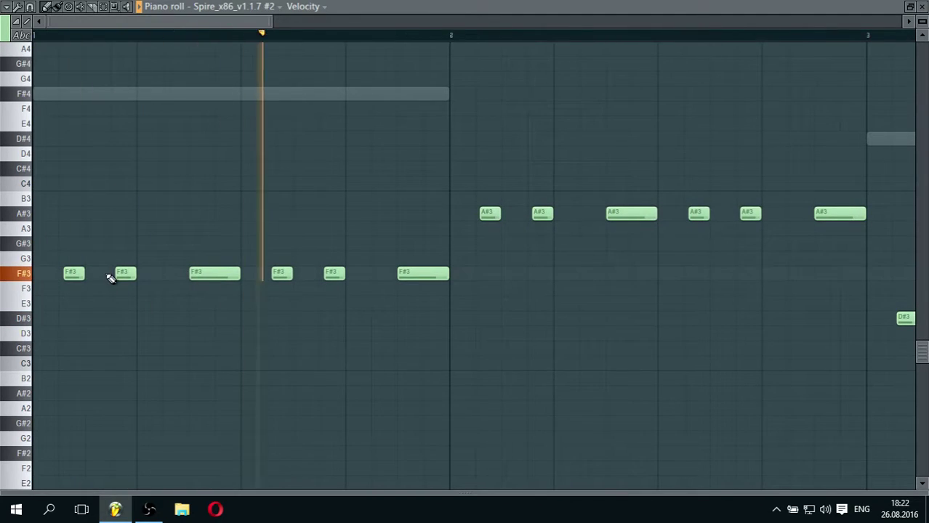
click(923, 6)
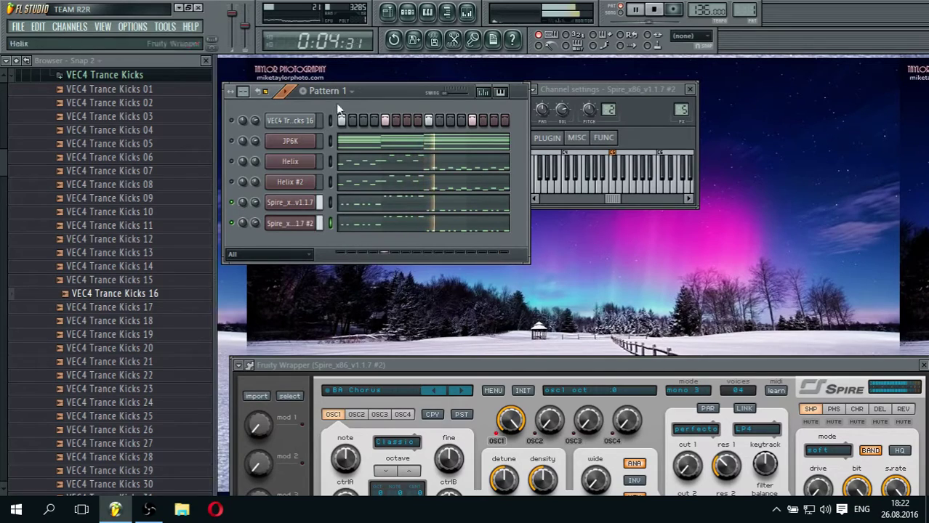
Check the mixer levels, unmute every channel to play the full pattern, and close the mixer and the cloned Spire's windows
key(F9)
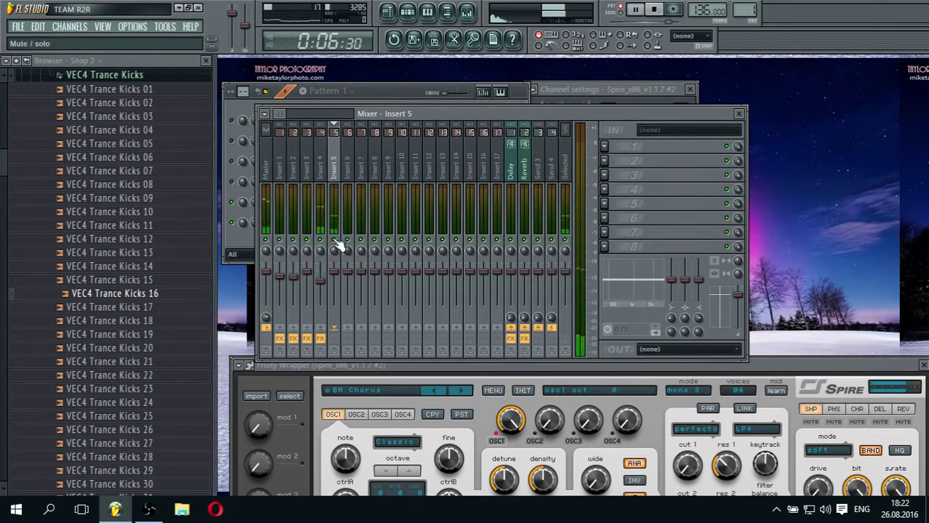
click(308, 98)
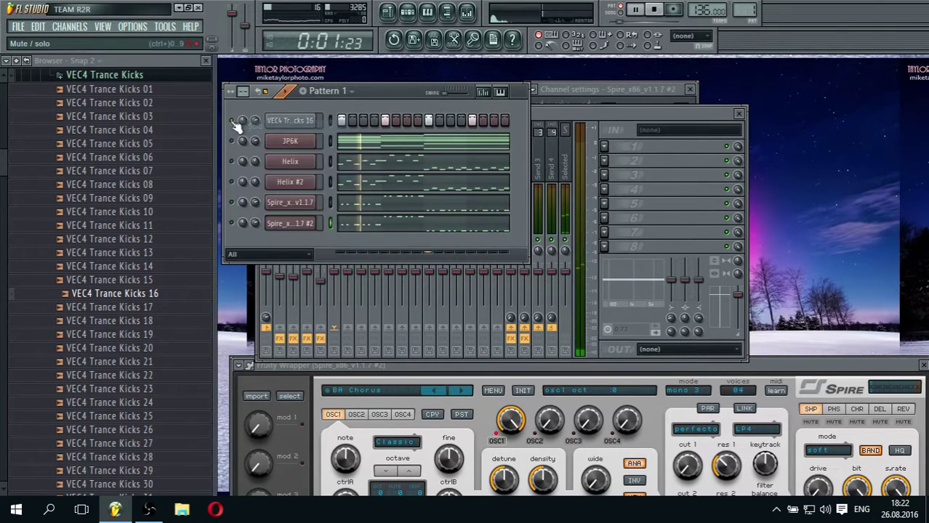
click(689, 90)
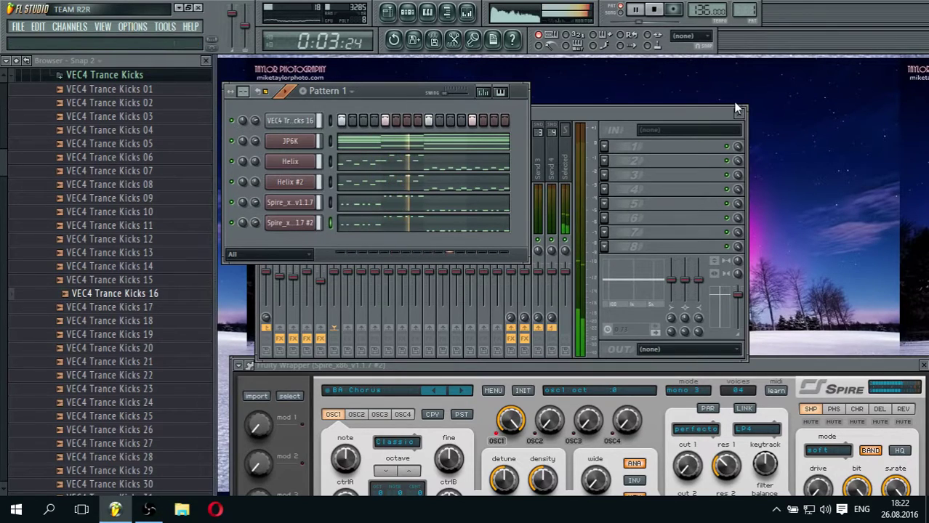
click(738, 114)
drag(836, 367, 612, 200)
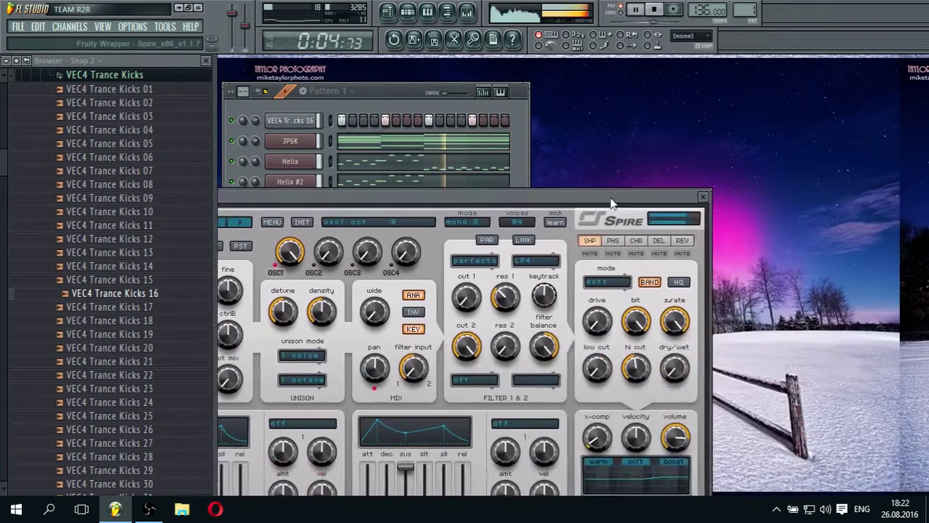
click(700, 200)
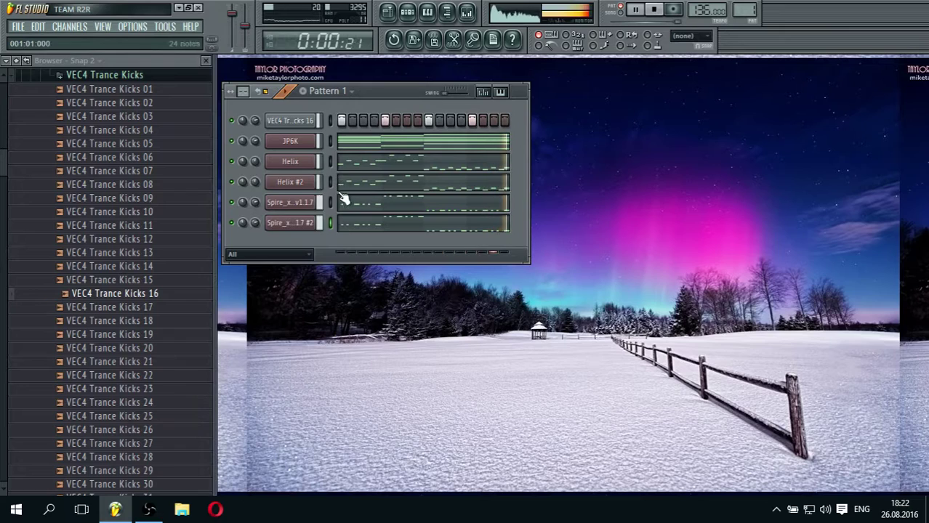
Route the cloned Spire channel to mixer insert 4, close its windows and stop the pattern playback
click(309, 222)
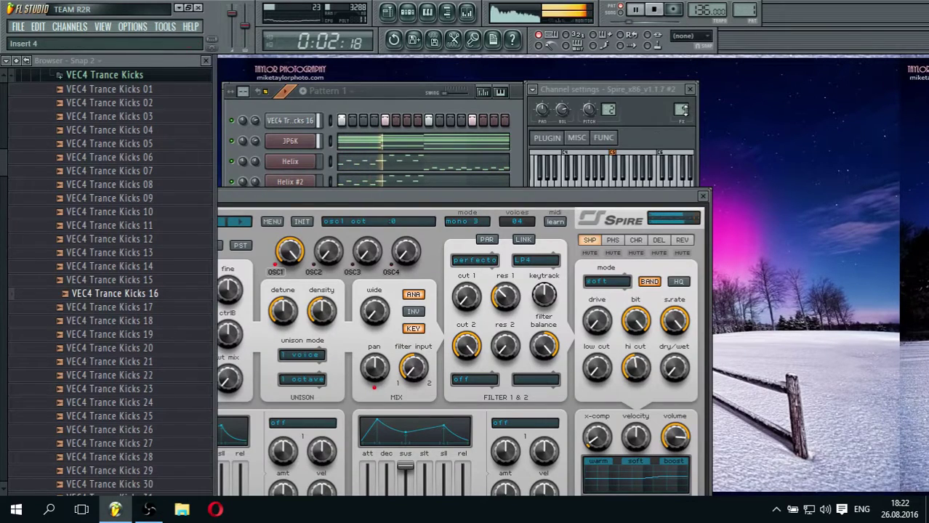
click(318, 106)
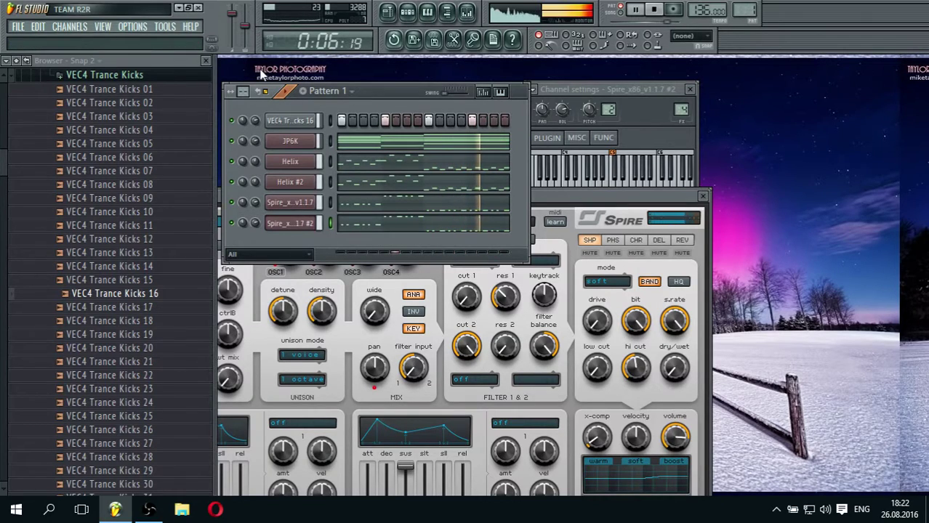
click(690, 90)
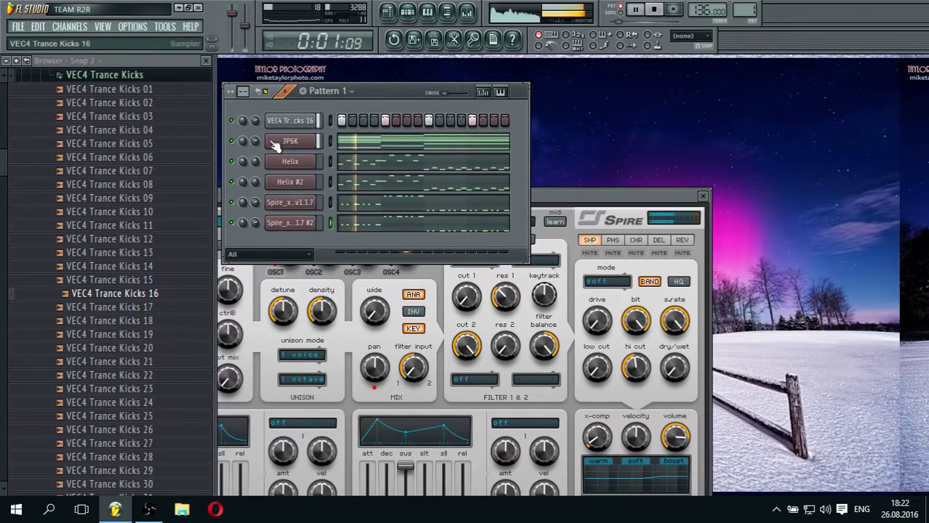
click(702, 196)
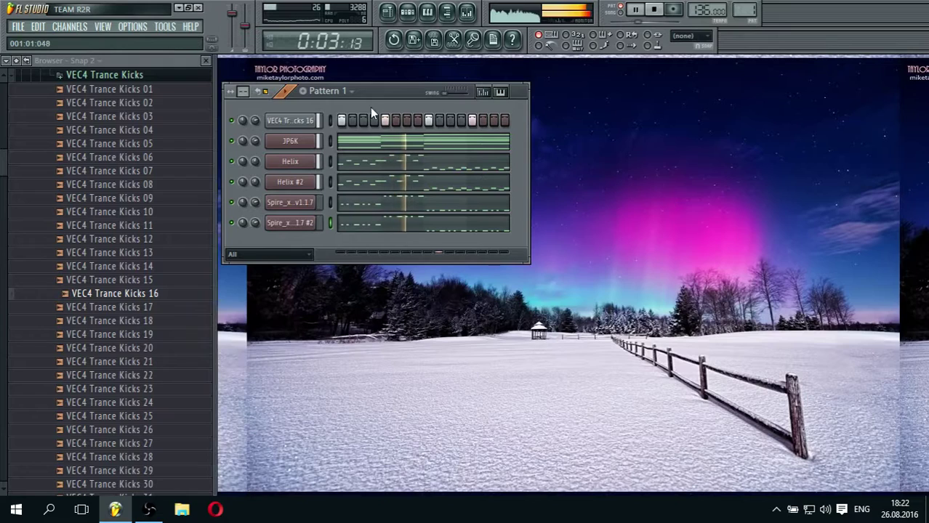
drag(380, 91, 402, 83)
key(space)
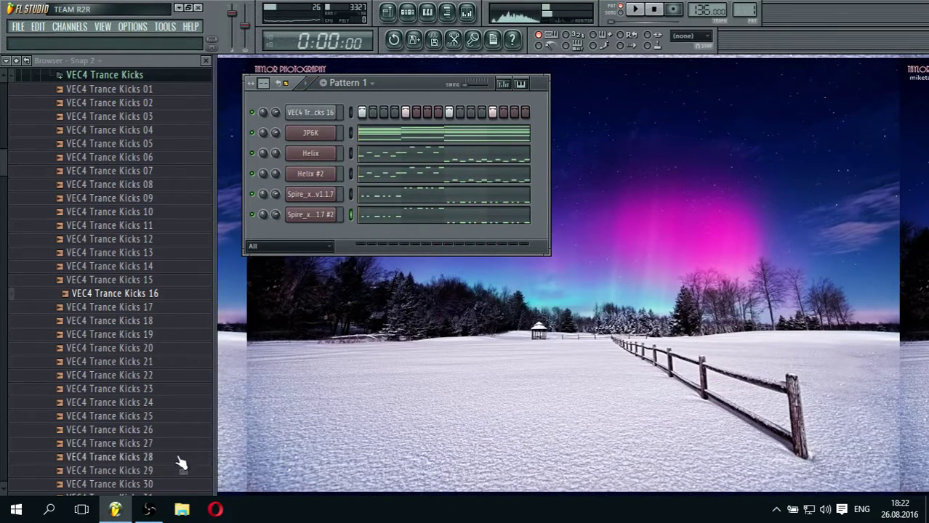